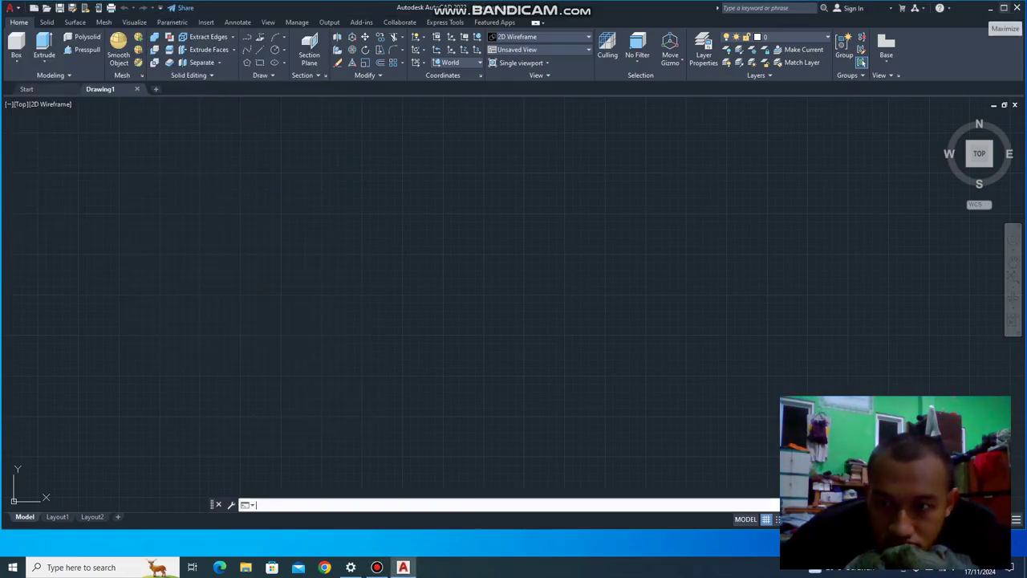
Maximize AutoCAD and start attaching an image from the IMA External References palette.
{"action": "left_click", "coordinate": [1003, 8]}
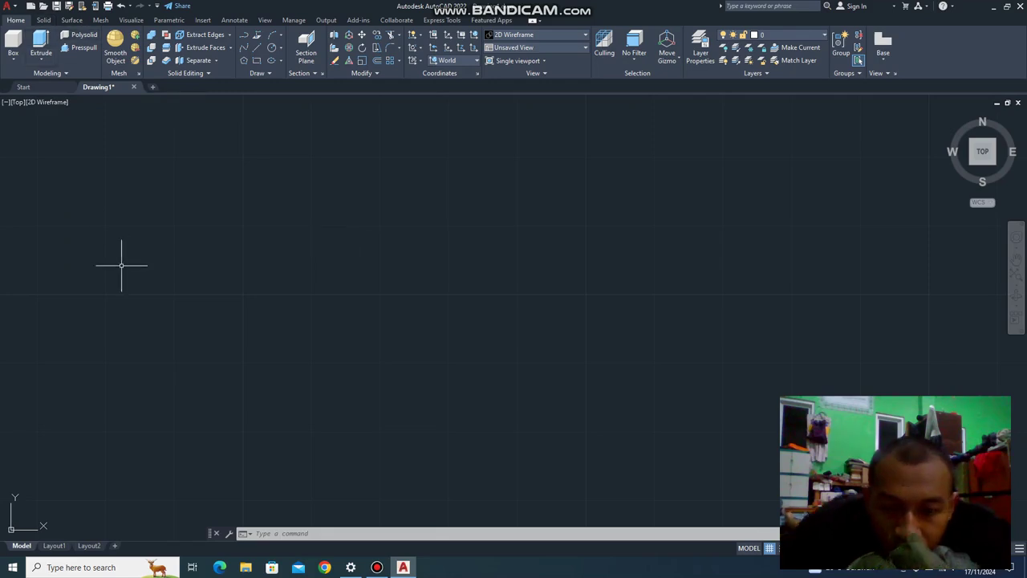
{"action": "type", "text": "ima"}
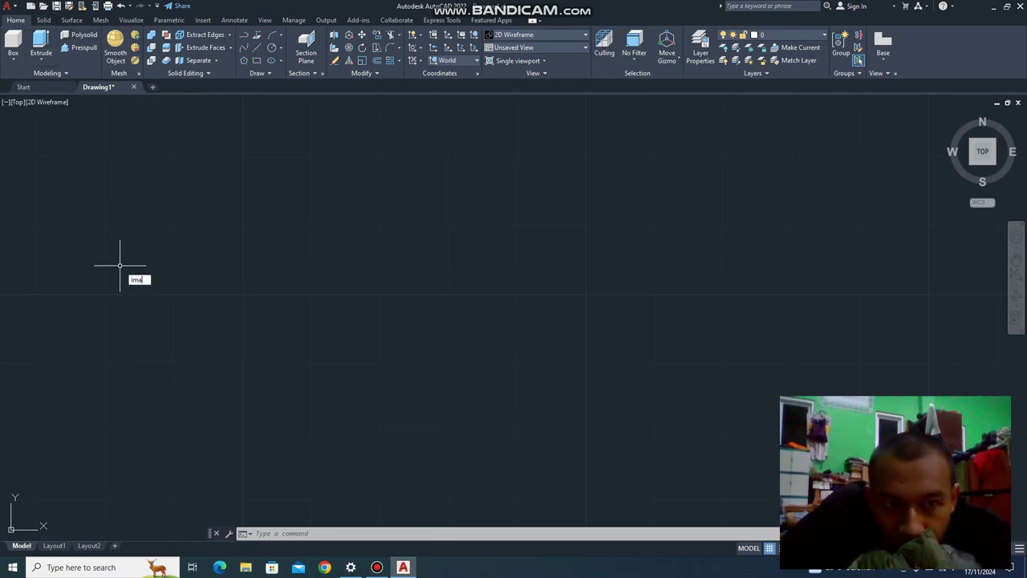
{"action": "key", "text": "Return"}
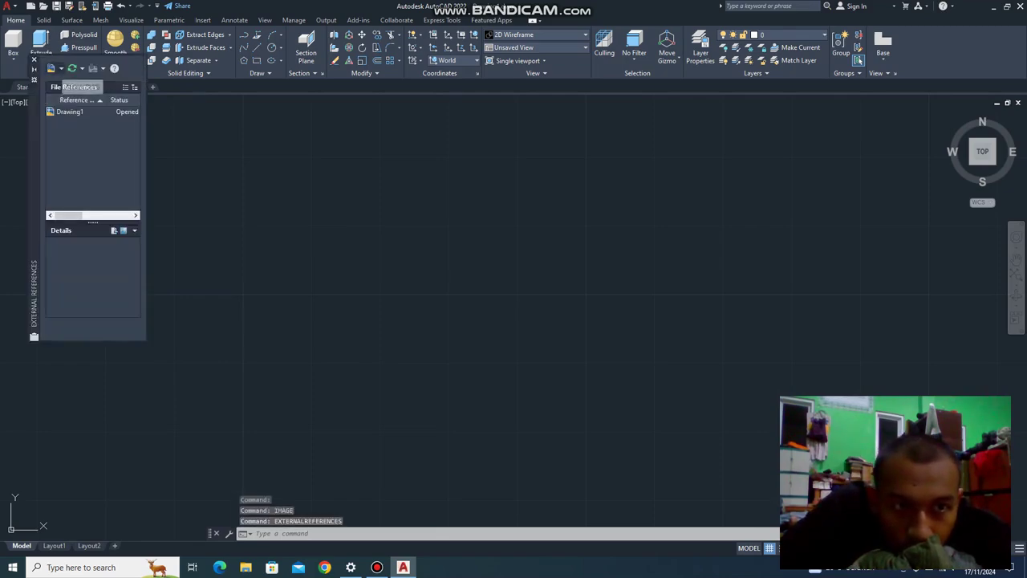
{"action": "left_click", "coordinate": [53, 68]}
{"action": "left_click", "coordinate": [85, 94]}
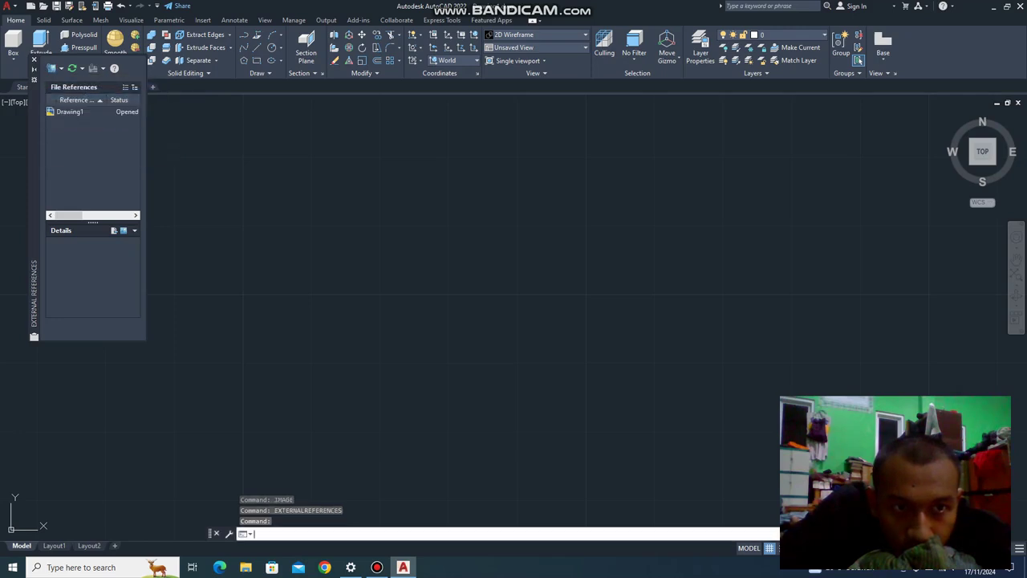
Pick the shaft-bracket sketch image and insert it into the drawing at scale factor 1.
{"action": "left_click", "coordinate": [480, 205]}
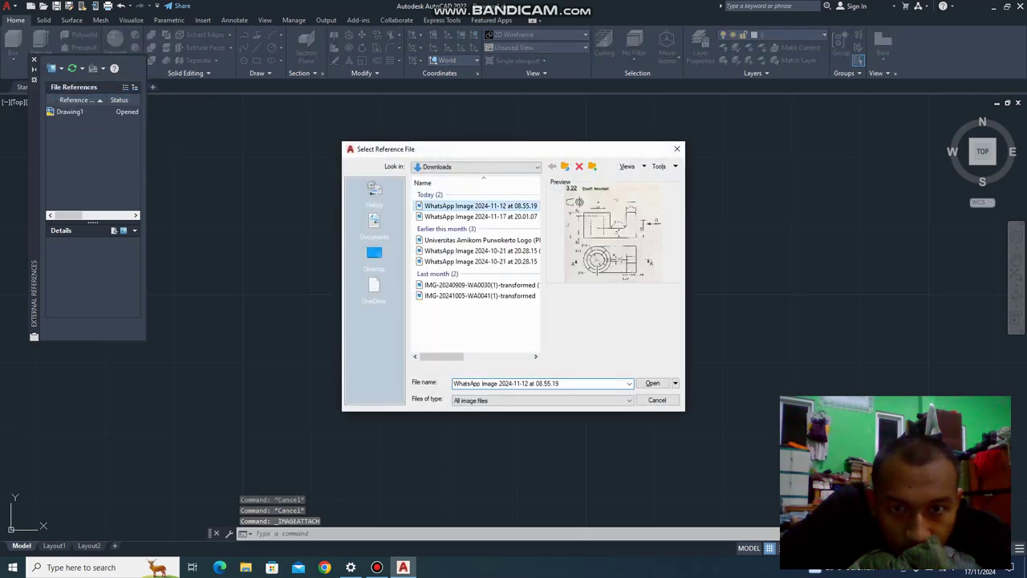
{"action": "key", "text": "Return"}
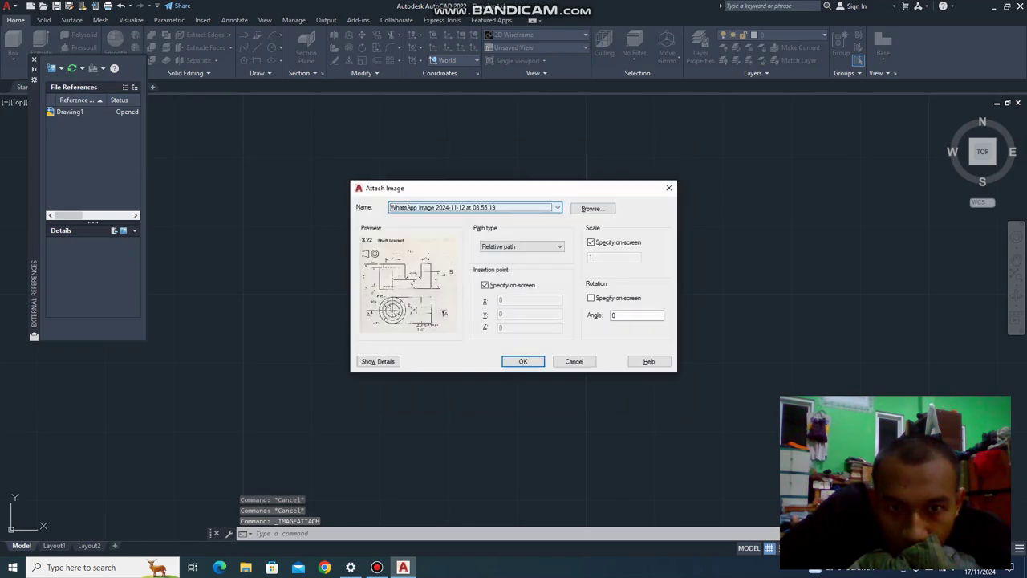
{"action": "left_click", "coordinate": [523, 361]}
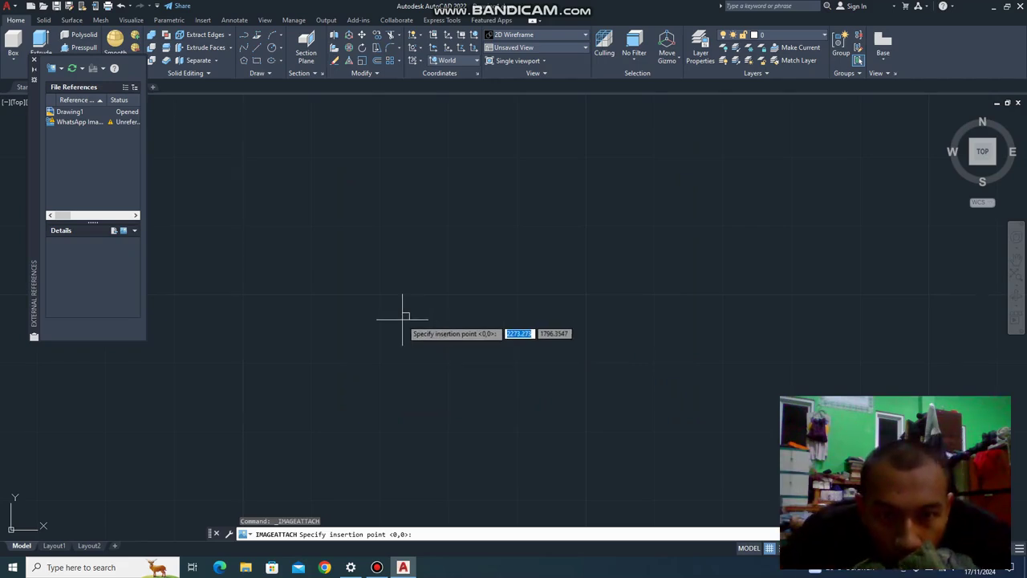
{"action": "left_click", "coordinate": [368, 285]}
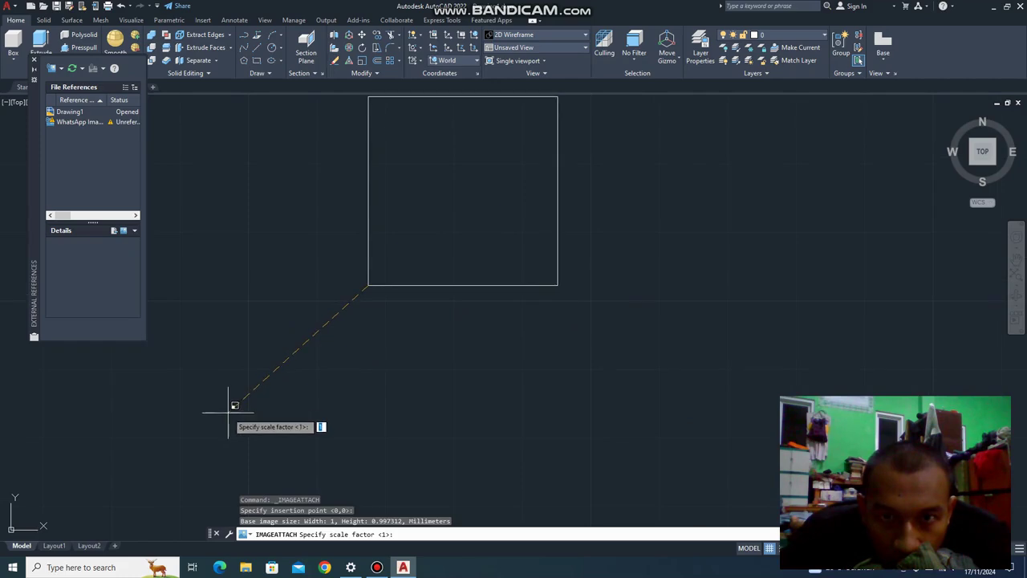
{"action": "scroll", "coordinate": [234, 405], "scroll_direction": "down", "scroll_amount": 5}
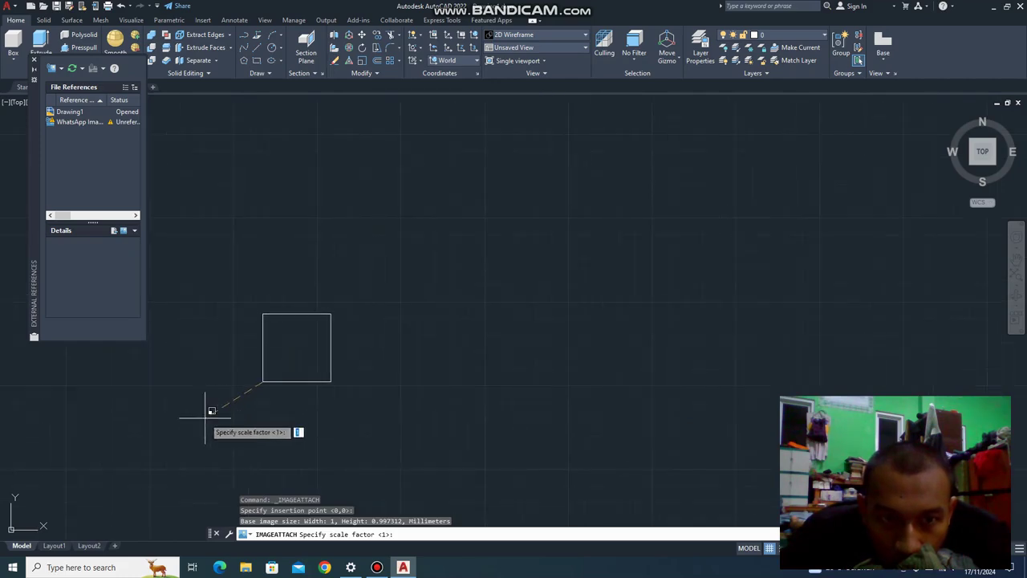
{"action": "left_click", "coordinate": [184, 413]}
{"action": "scroll", "coordinate": [377, 374], "scroll_direction": "up", "scroll_amount": 2}
{"action": "scroll", "coordinate": [380, 372], "scroll_direction": "up", "scroll_amount": 4}
{"action": "scroll", "coordinate": [381, 371], "scroll_direction": "down", "scroll_amount": 2}
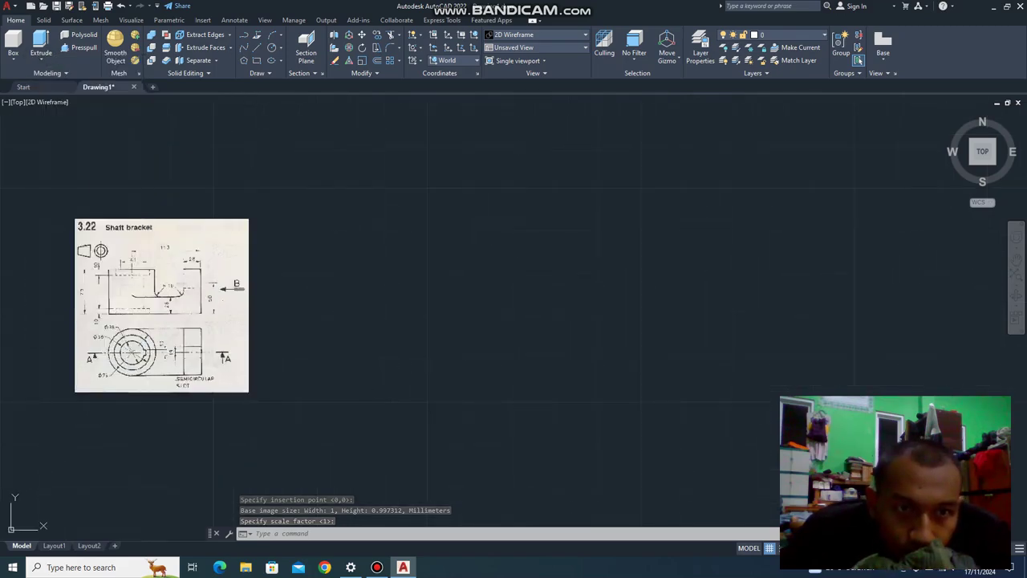
{"action": "type", "text": "l"}
{"action": "key", "text": "Return"}
Draw a radius-19 circle to the right of the reference sketch.
{"action": "scroll", "coordinate": [273, 213], "scroll_direction": "up", "scroll_amount": 2}
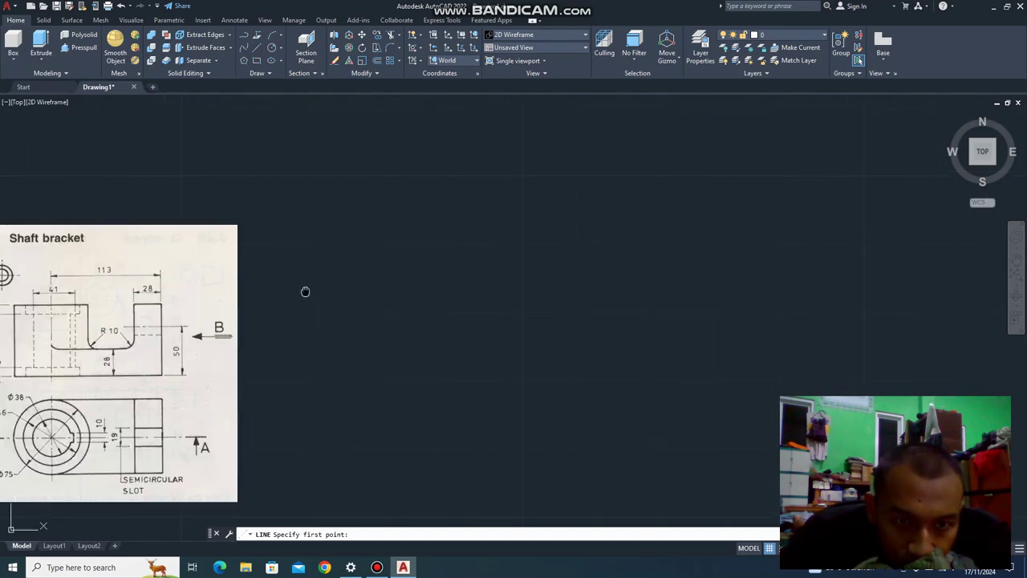
{"action": "middle_click_drag", "start_coordinate": [305, 291], "coordinate": [341, 261]}
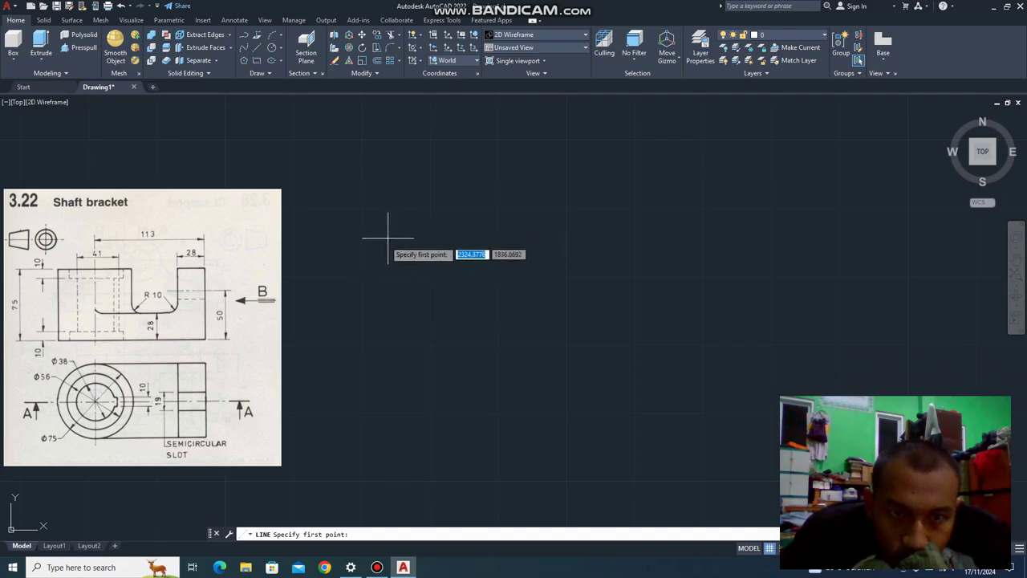
{"action": "left_click", "coordinate": [271, 48]}
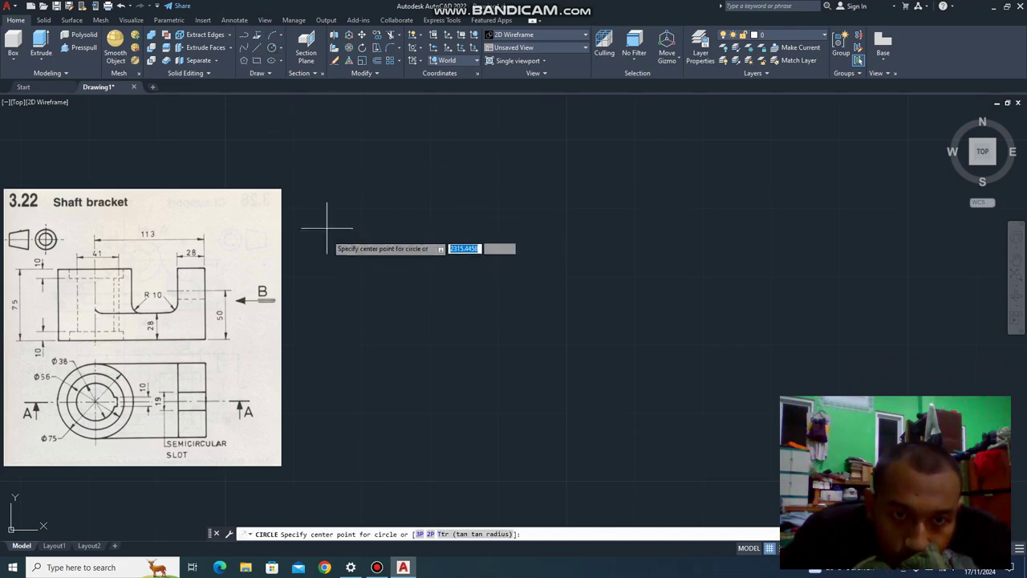
{"action": "left_click", "coordinate": [399, 330]}
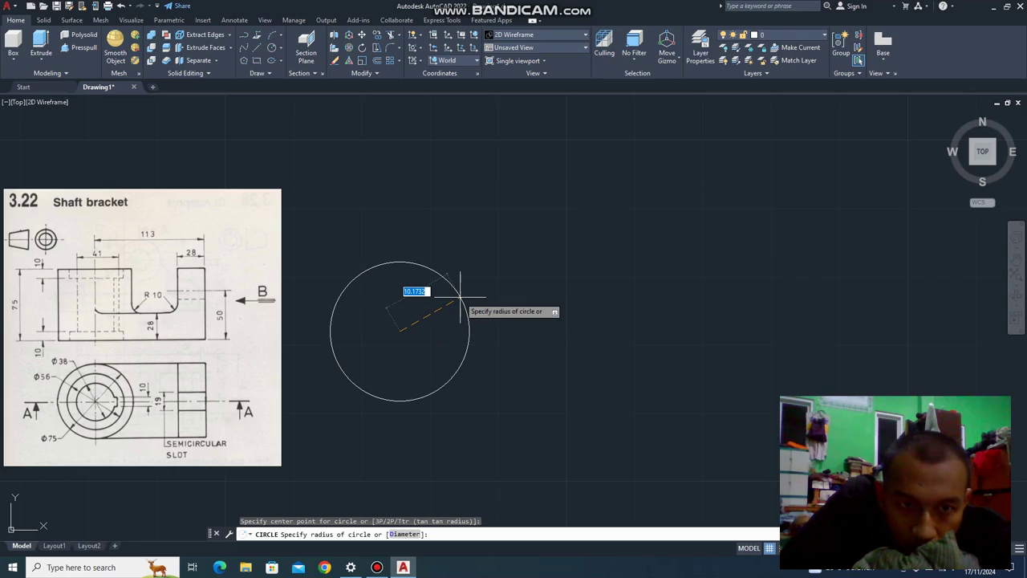
{"action": "key", "text": "Escape"}
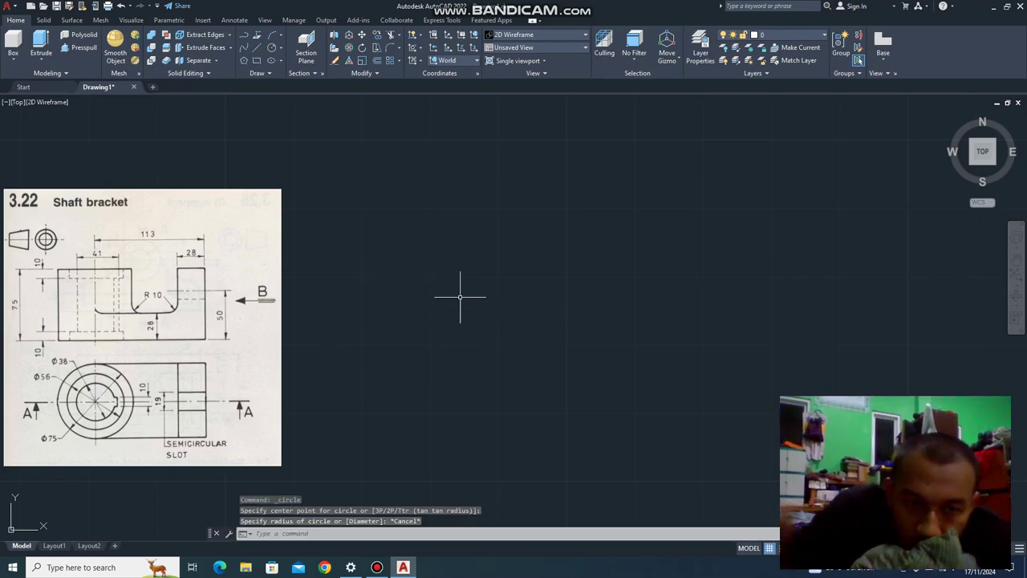
{"action": "type", "text": "l"}
{"action": "key", "text": "Return"}
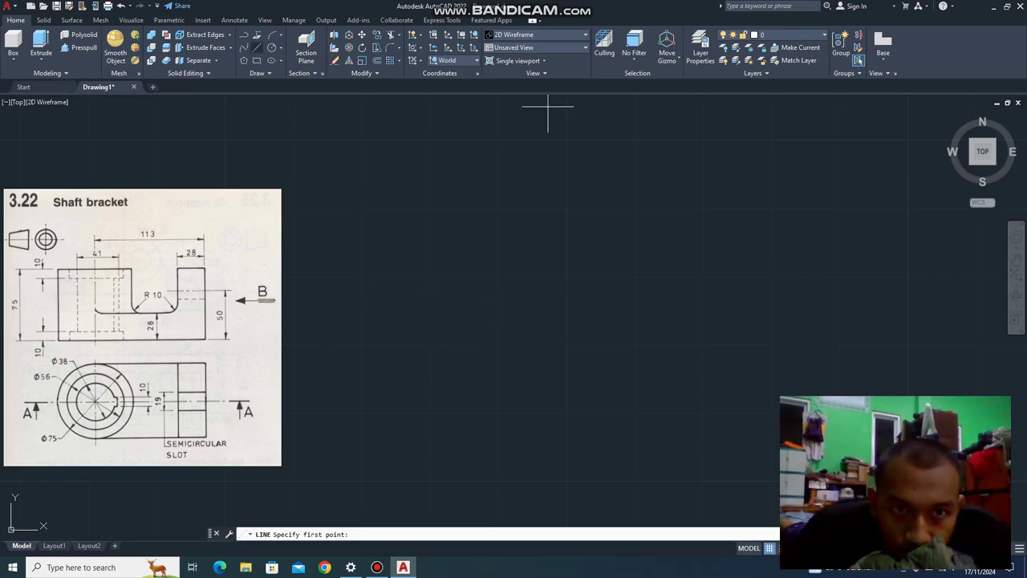
{"action": "left_click", "coordinate": [530, 311]}
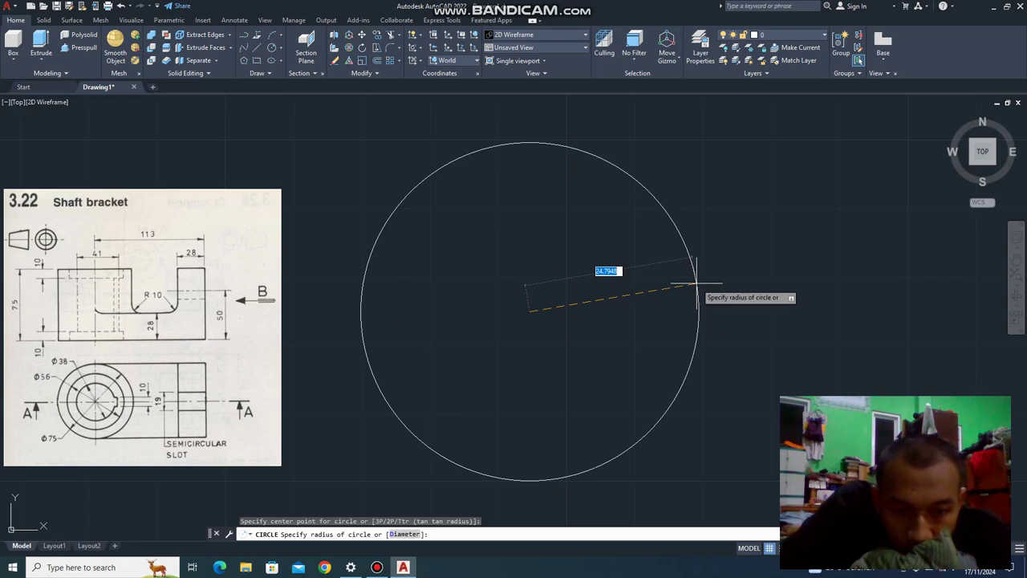
{"action": "key", "text": "Return"}
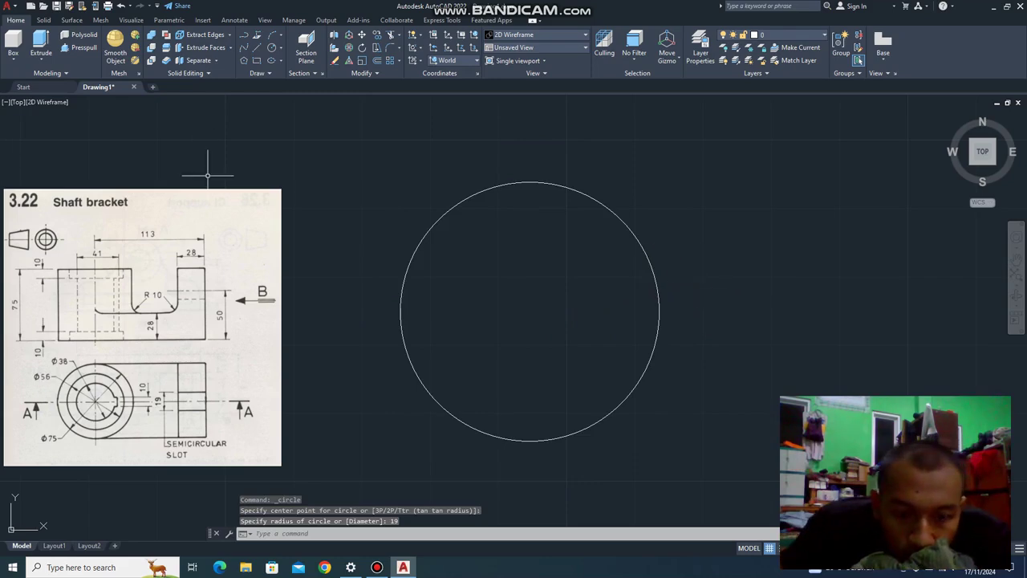
{"action": "type", "text": "SC"}
Scale up the reference sketch image from its top-right corner.
{"action": "key", "text": "Return"}
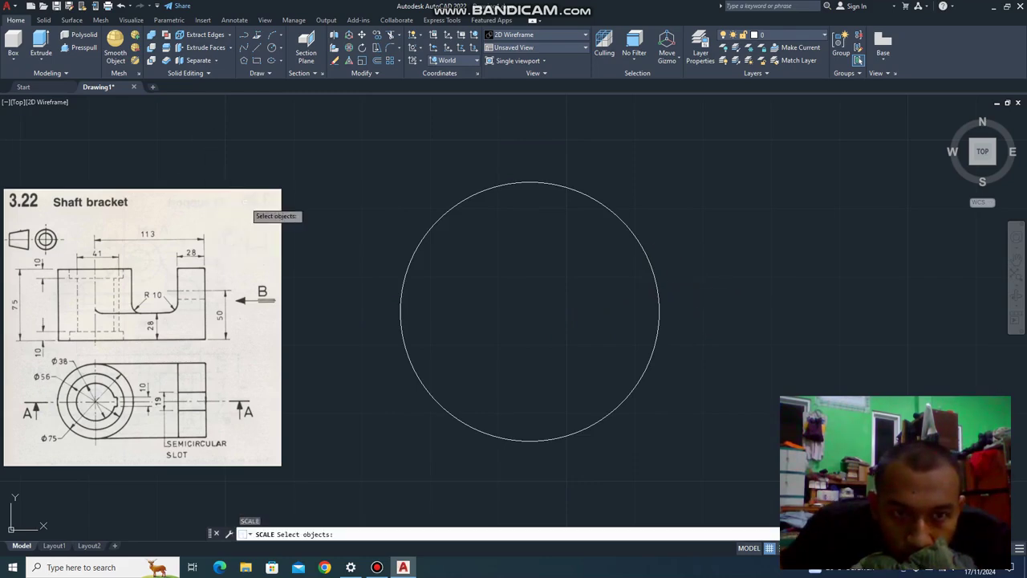
{"action": "left_click", "coordinate": [280, 186]}
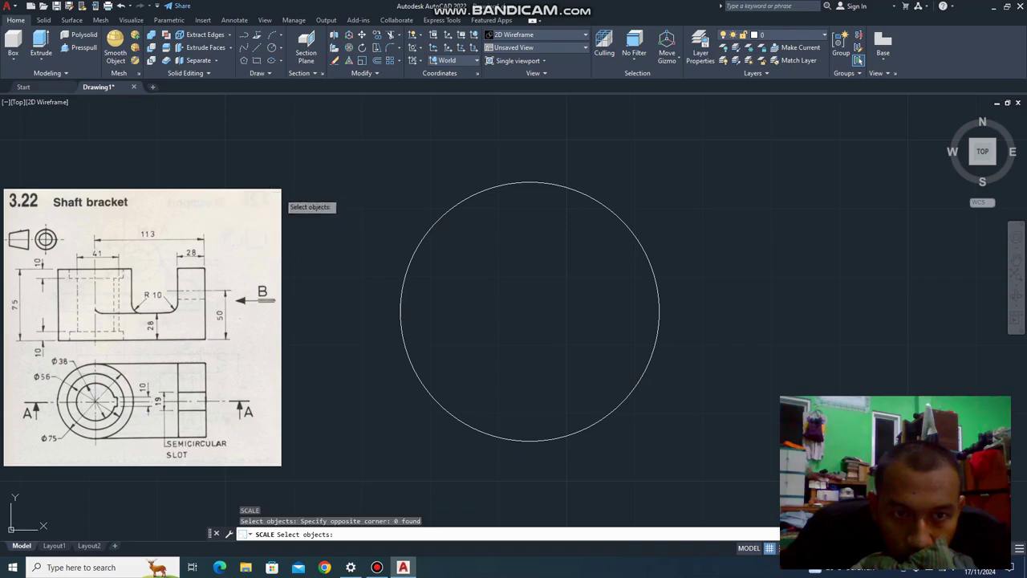
{"action": "left_click", "coordinate": [280, 191]}
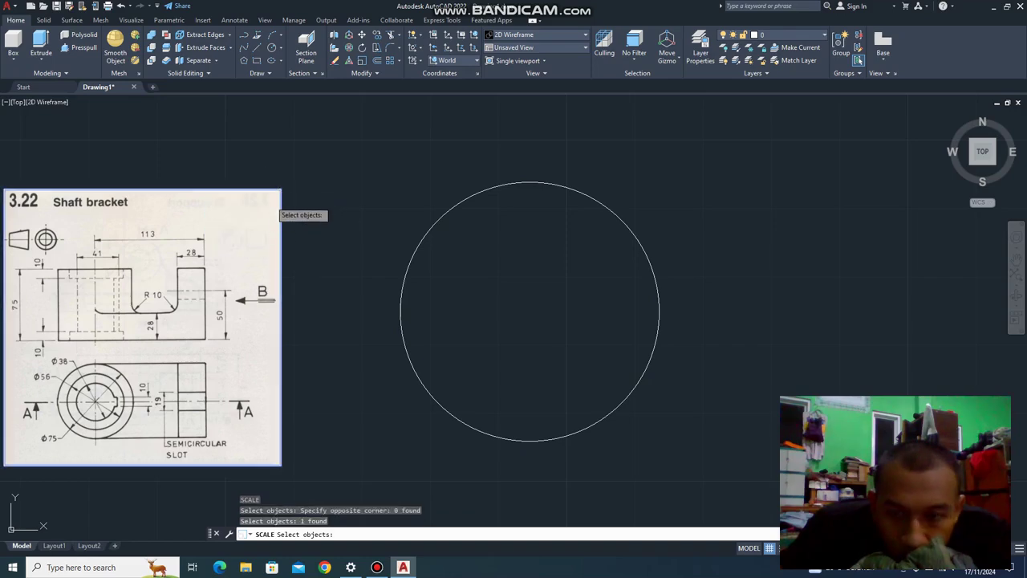
{"action": "key", "text": "Return"}
{"action": "left_click", "coordinate": [281, 189]}
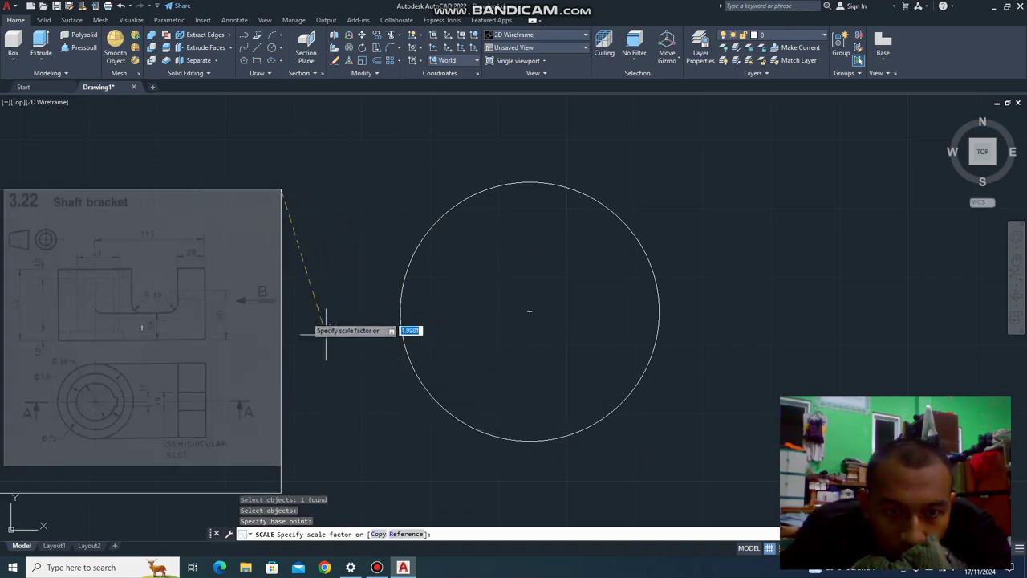
{"action": "scroll", "coordinate": [297, 303], "scroll_direction": "down", "scroll_amount": 4}
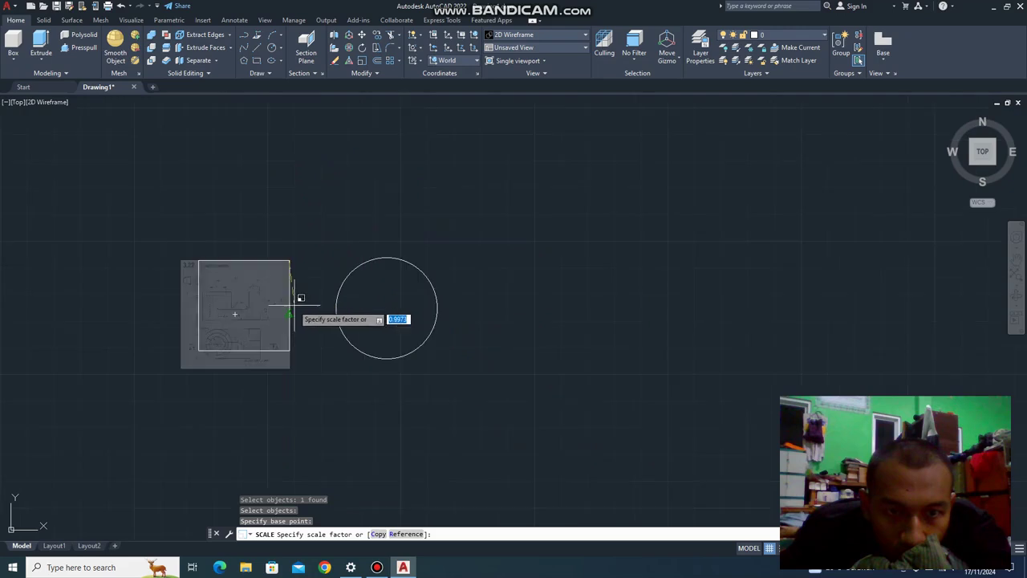
{"action": "left_click", "coordinate": [165, 328]}
{"action": "scroll", "coordinate": [265, 255], "scroll_direction": "down", "scroll_amount": 3}
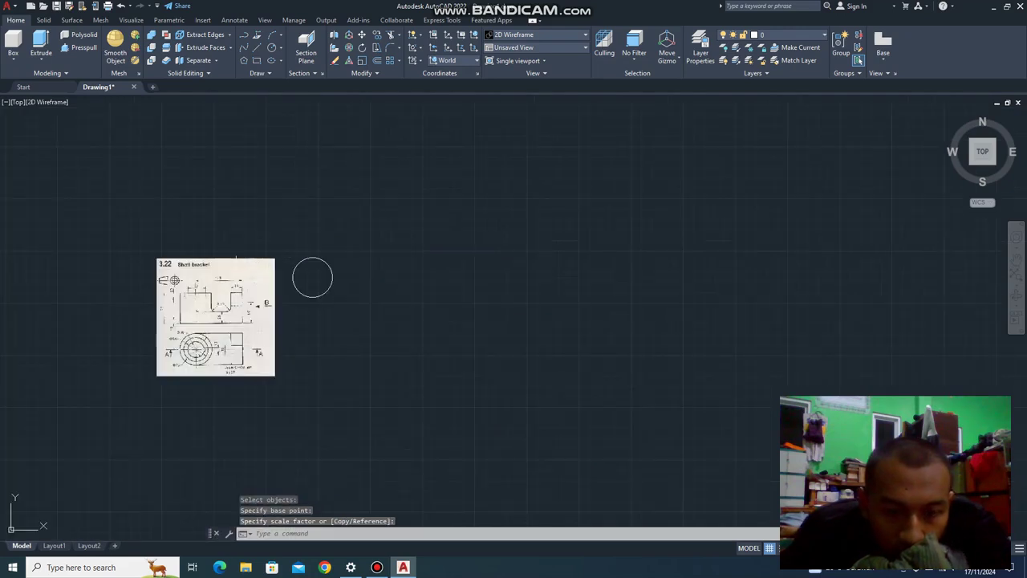
Move the sketch image farther left, away from the radius-19 circle.
{"action": "type", "text": "m"}
{"action": "key", "text": "Return"}
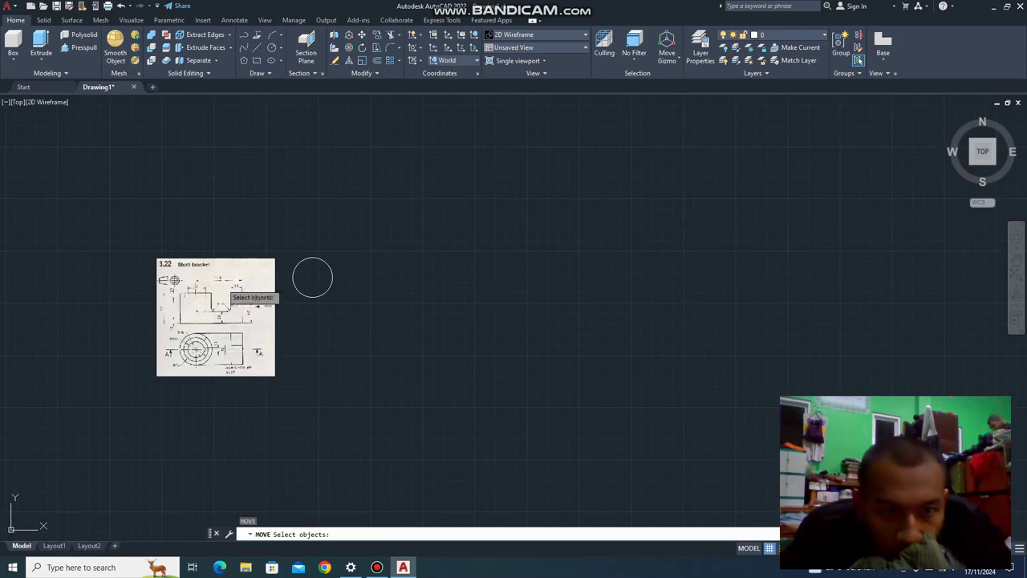
{"action": "left_click", "coordinate": [222, 285]}
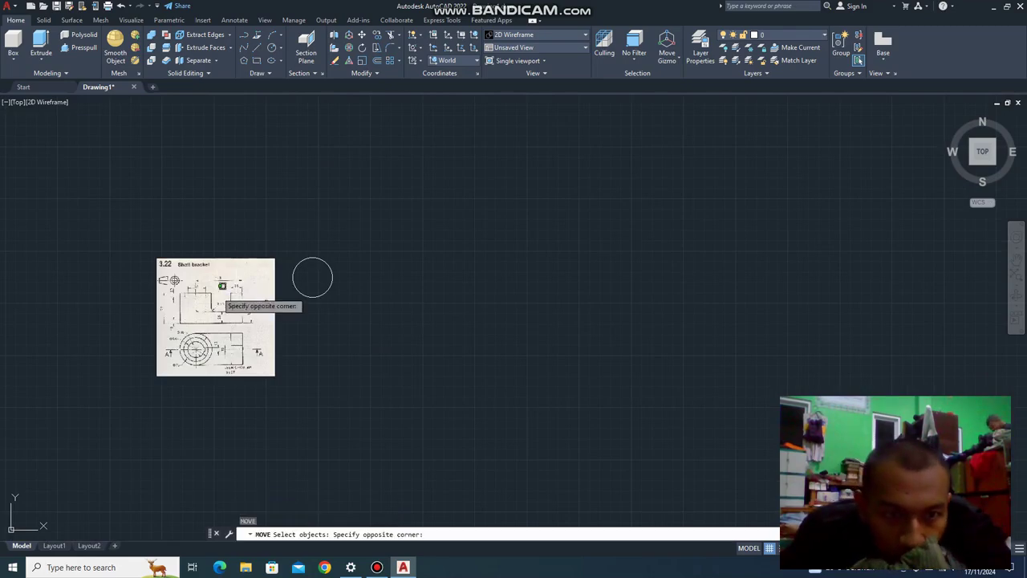
{"action": "left_click", "coordinate": [274, 255]}
{"action": "left_click", "coordinate": [275, 258]}
{"action": "key", "text": "Return"}
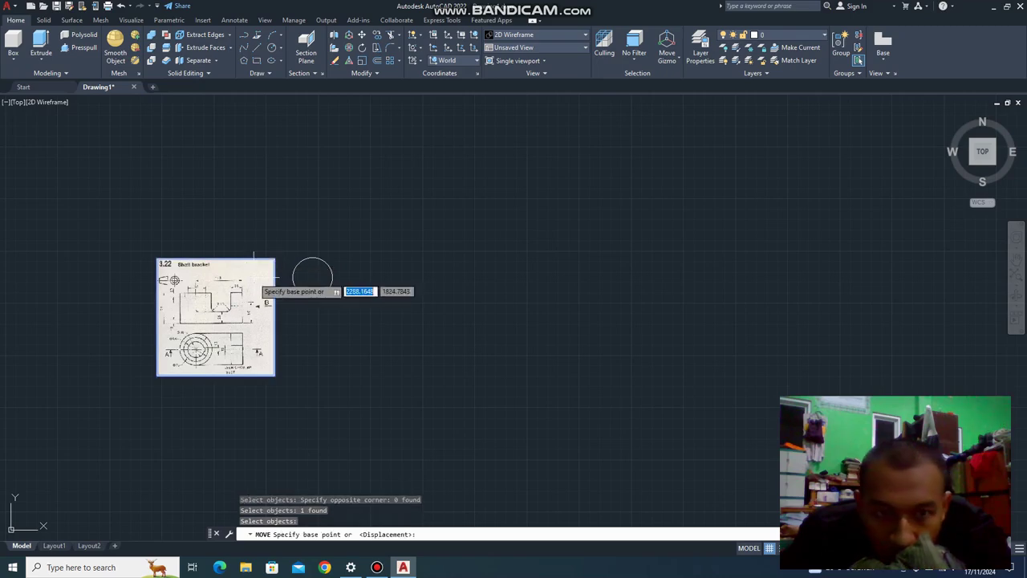
{"action": "left_click", "coordinate": [238, 286]}
{"action": "left_click", "coordinate": [183, 255]}
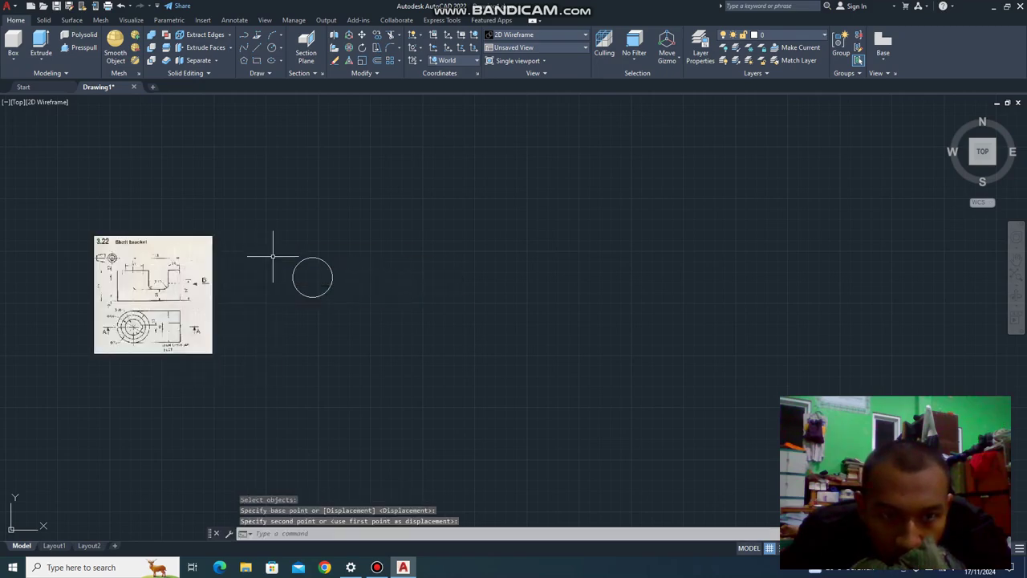
Reframe the view around the circle and start a new circle.
{"action": "scroll", "coordinate": [270, 253], "scroll_direction": "up", "scroll_amount": 4}
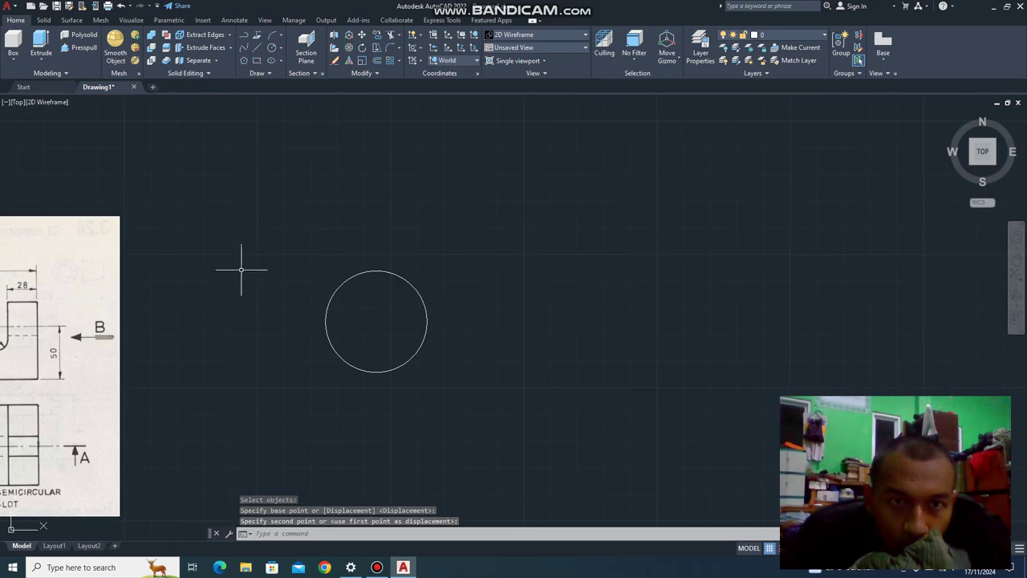
{"action": "scroll", "coordinate": [239, 272], "scroll_direction": "up", "scroll_amount": 2}
{"action": "middle_click_drag", "start_coordinate": [268, 262], "coordinate": [358, 211]}
{"action": "scroll", "coordinate": [358, 211], "scroll_direction": "down", "scroll_amount": 2}
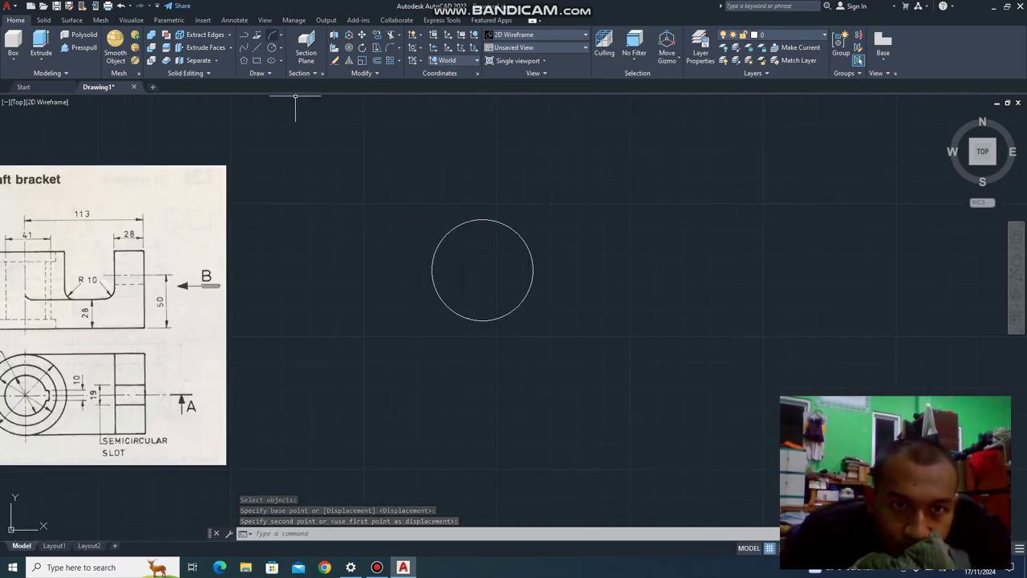
{"action": "type", "text": "c"}
{"action": "key", "text": "space"}
Add a radius-28 circle concentric with the radius-19 circle.
{"action": "scroll", "coordinate": [369, 268], "scroll_direction": "down", "scroll_amount": 3}
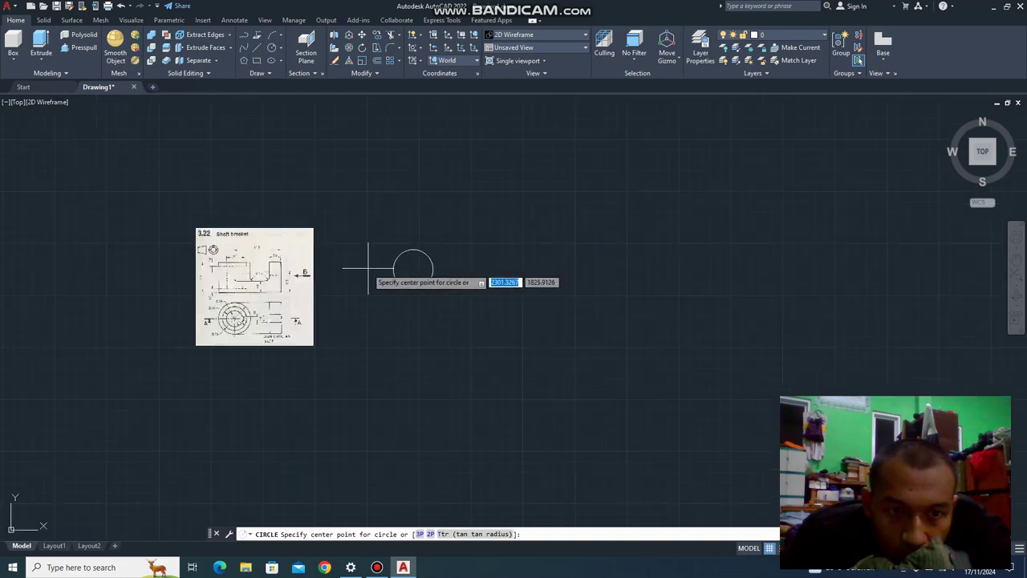
{"action": "scroll", "coordinate": [366, 268], "scroll_direction": "up", "scroll_amount": 1}
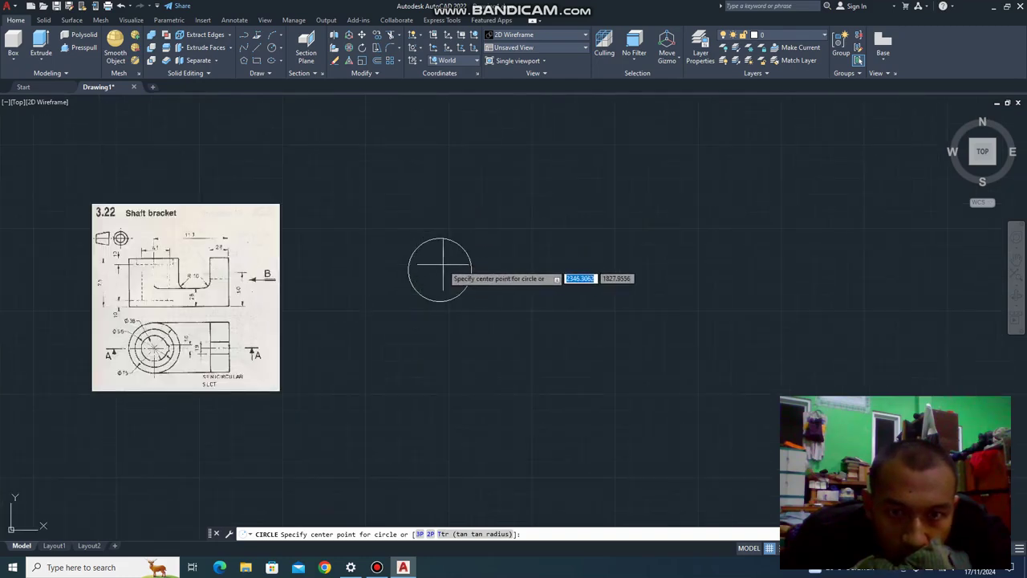
{"action": "key", "text": "Escape"}
{"action": "key", "text": "space"}
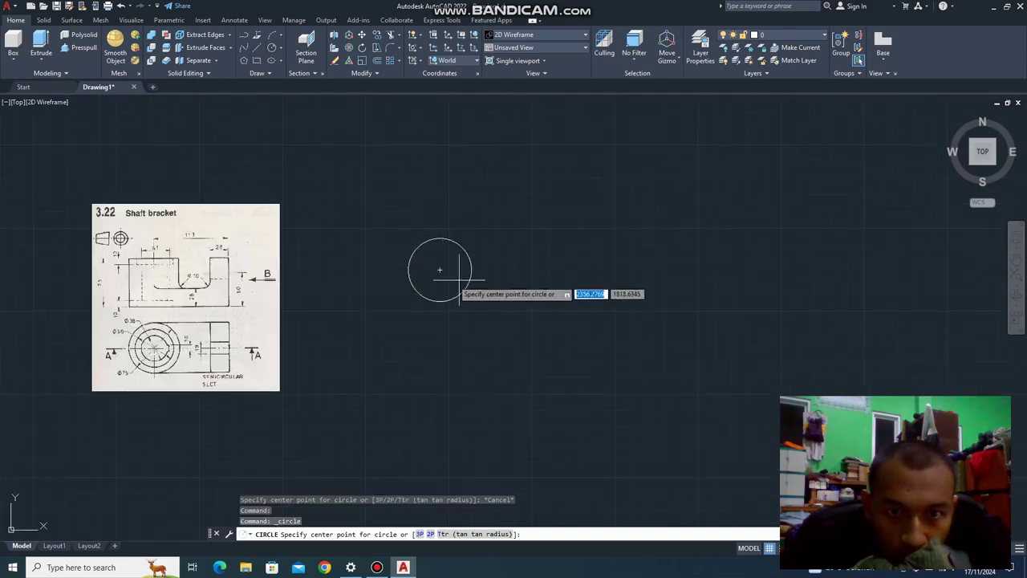
{"action": "left_click", "coordinate": [439, 269]}
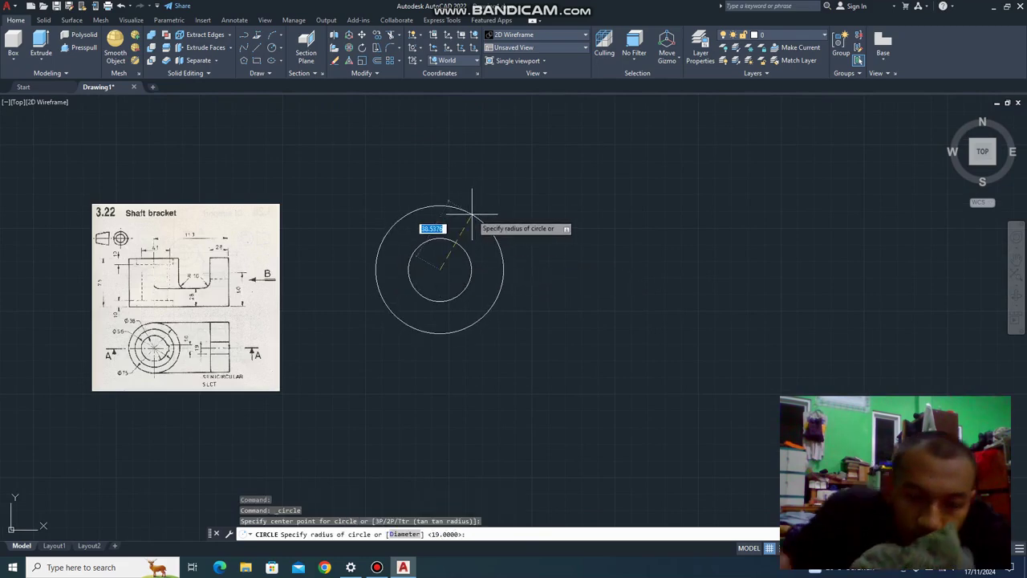
{"action": "type", "text": "28"}
{"action": "key", "text": "Return"}
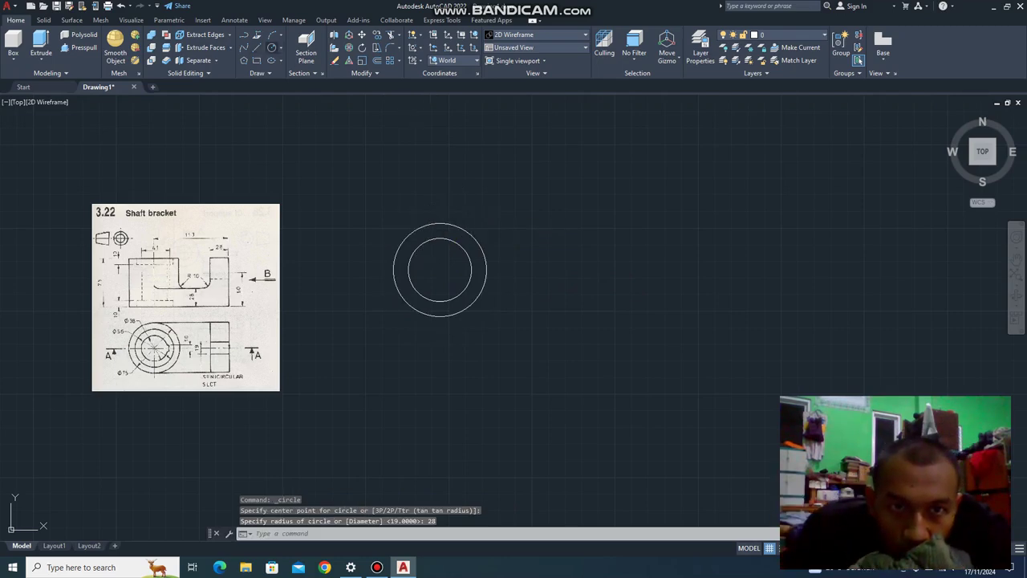
Add a radius-37.5 circle on the same centre.
{"action": "key", "text": "space"}
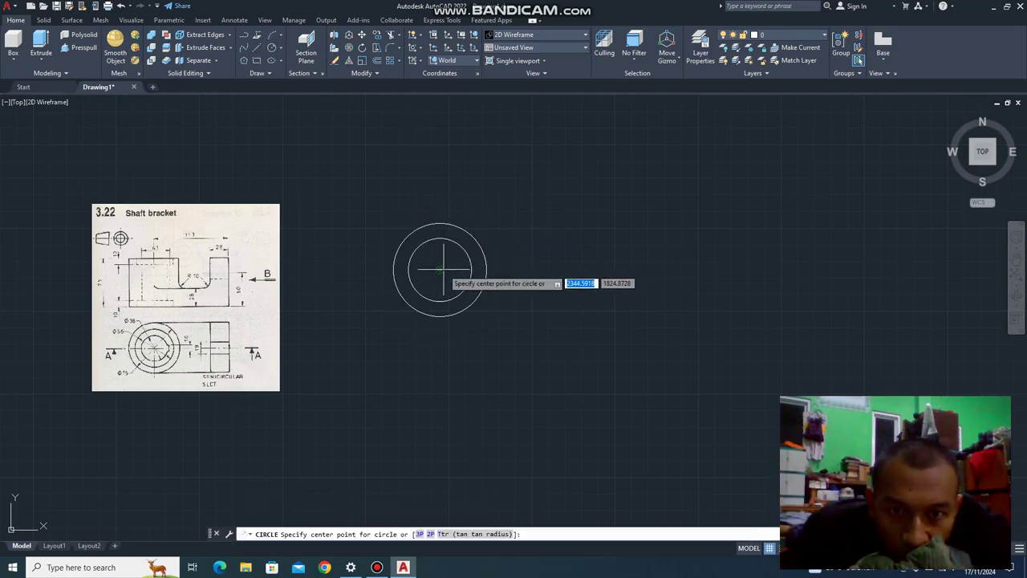
{"action": "left_click", "coordinate": [439, 270]}
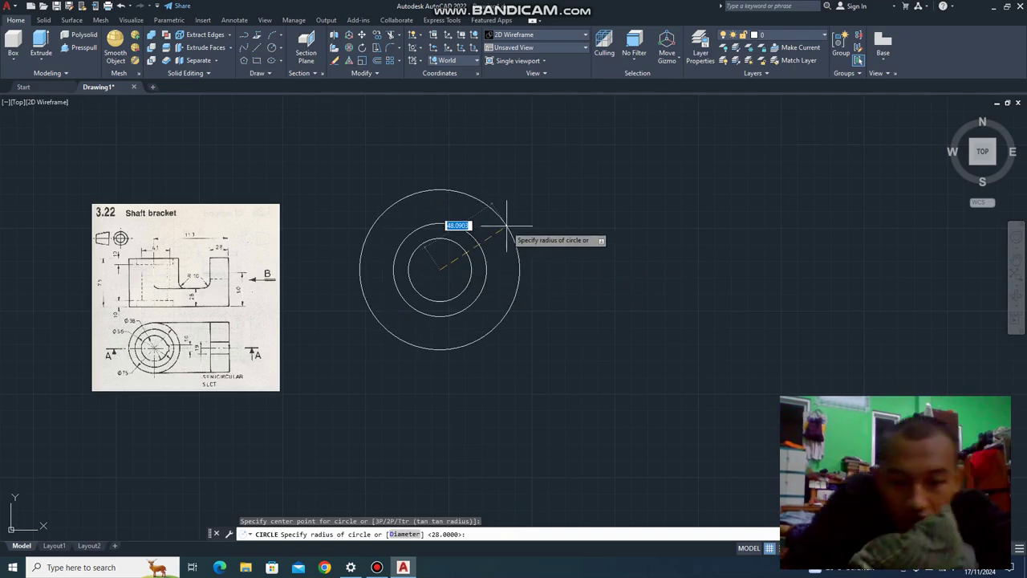
{"action": "type", "text": "5"}
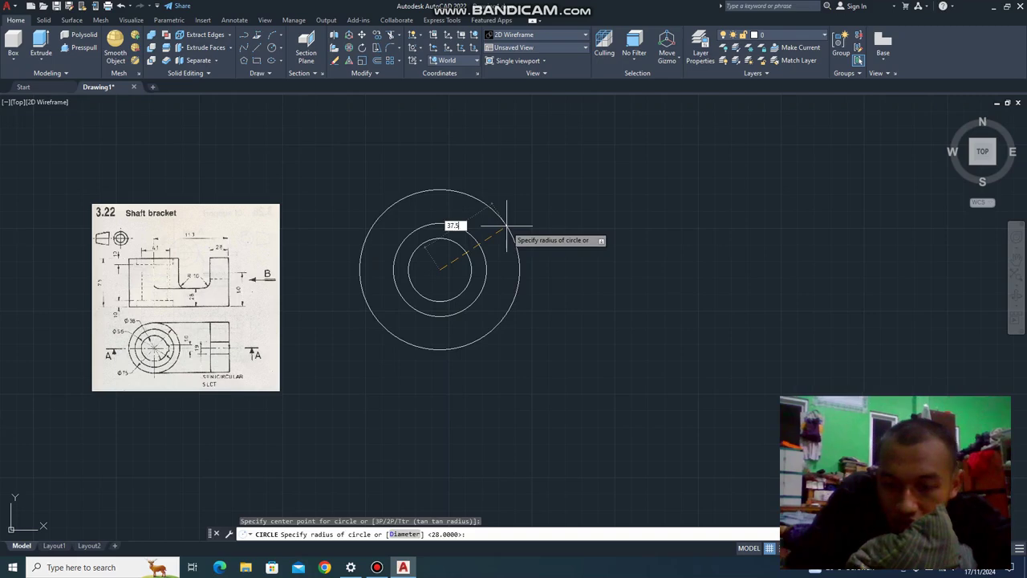
{"action": "key", "text": "Return"}
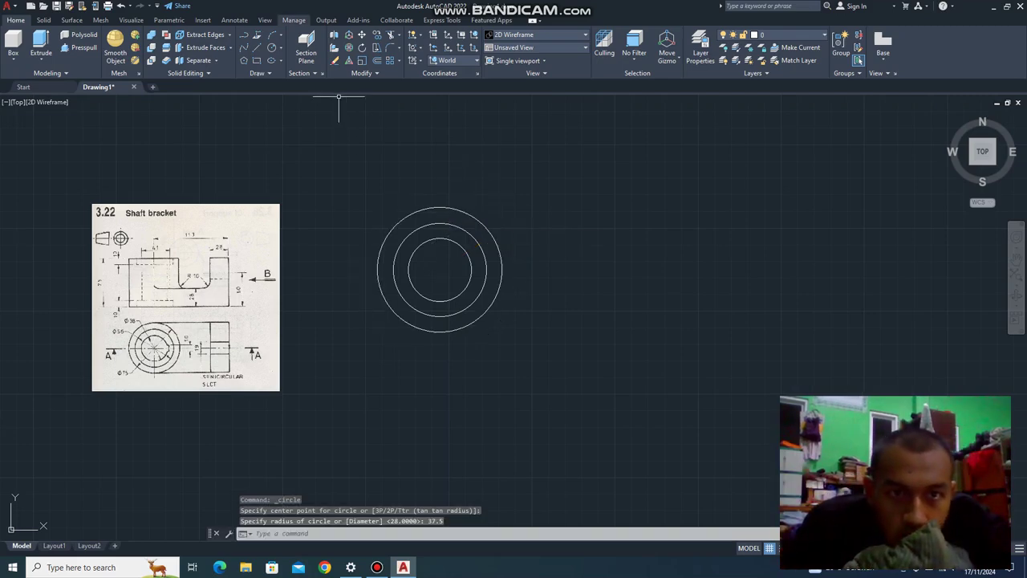
{"action": "type", "text": "l"}
{"action": "key", "text": "Return"}
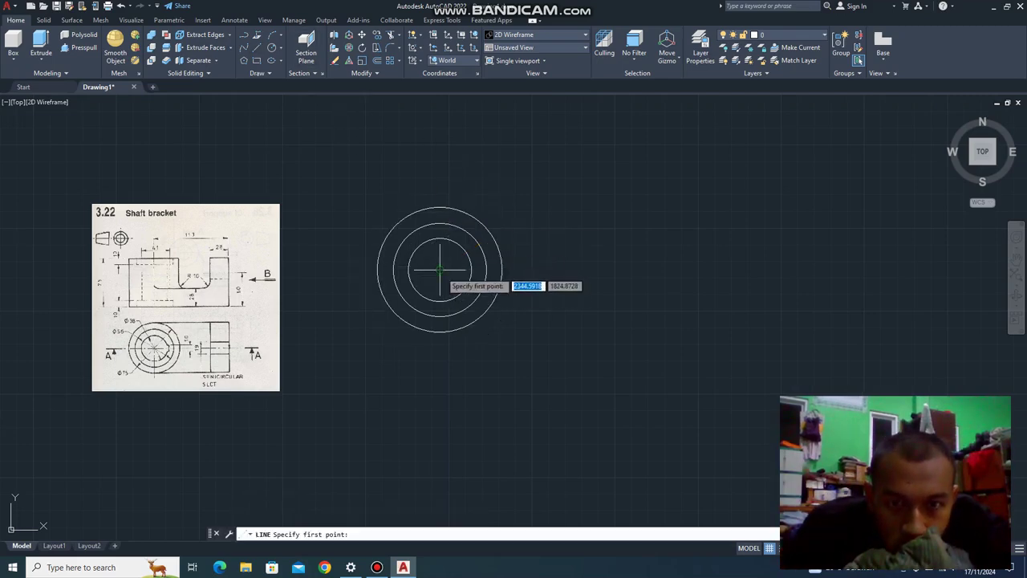
With Ortho on, draw from the centre 113 right, 38 up, 76 down, then back to the outer circle.
{"action": "left_click", "coordinate": [440, 270]}
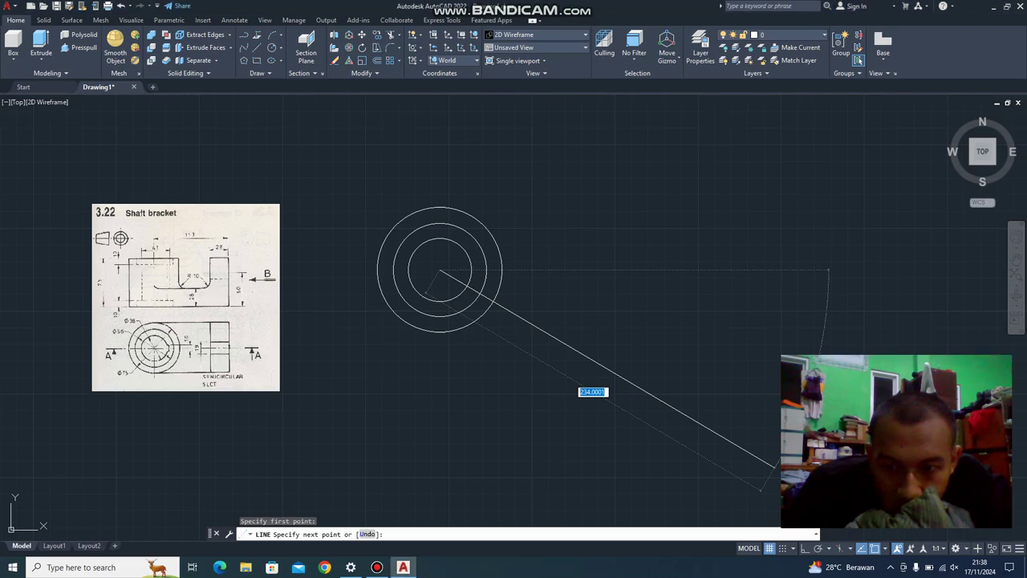
{"action": "key", "text": "F8"}
{"action": "type", "text": "113"}
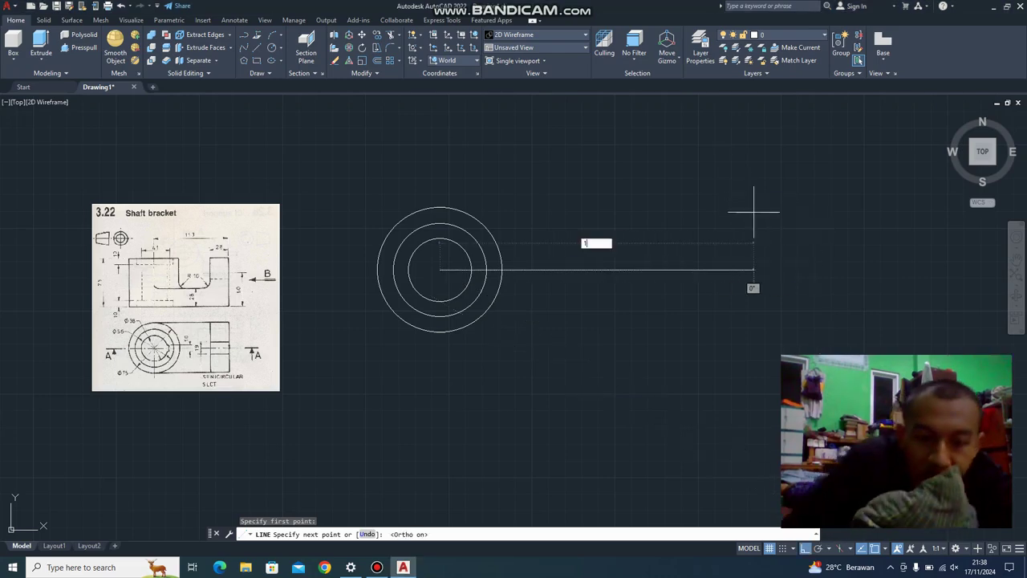
{"action": "key", "text": "Return"}
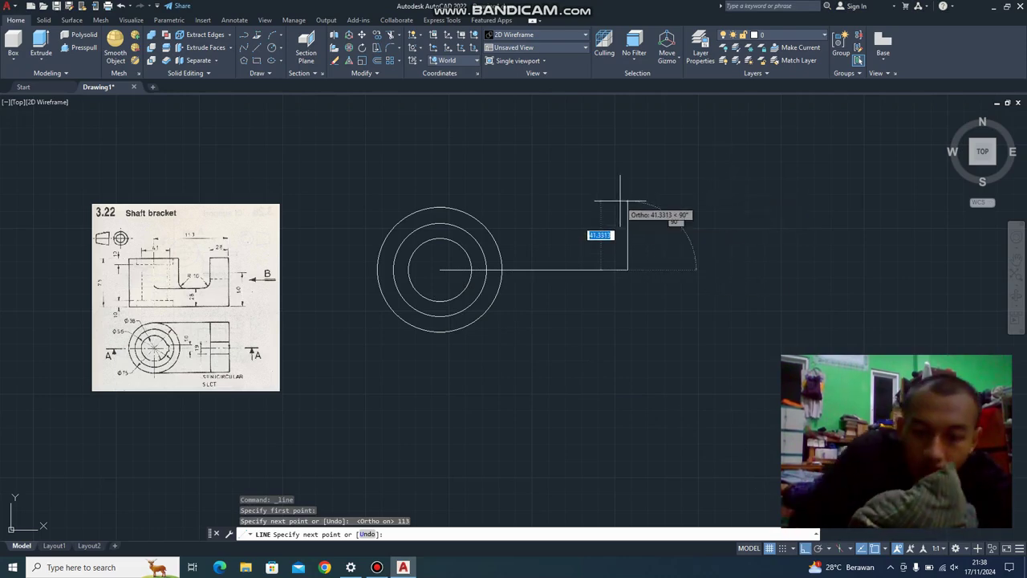
{"action": "type", "text": "38"}
{"action": "key", "text": "Return"}
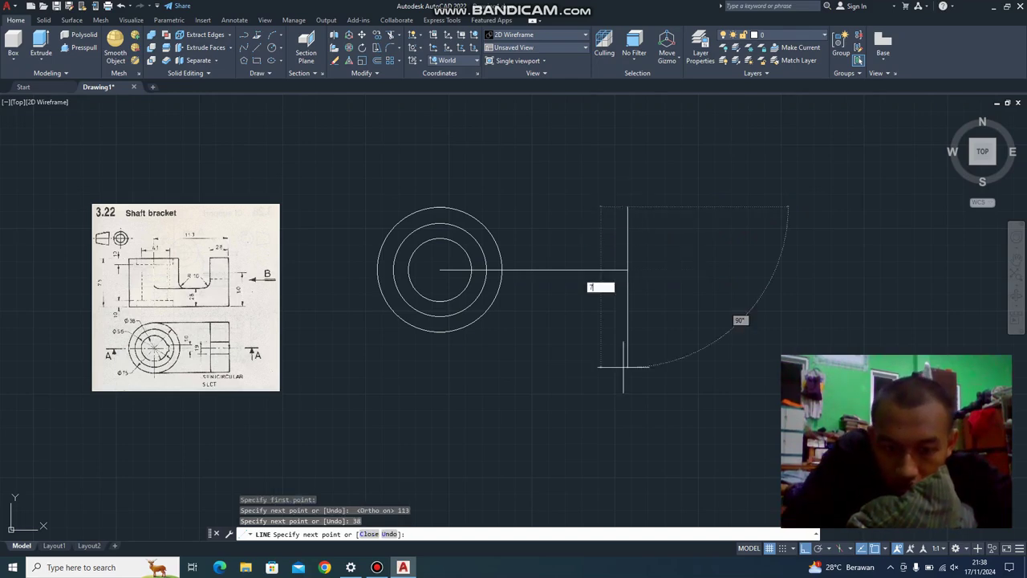
{"action": "type", "text": "6"}
{"action": "key", "text": "Return"}
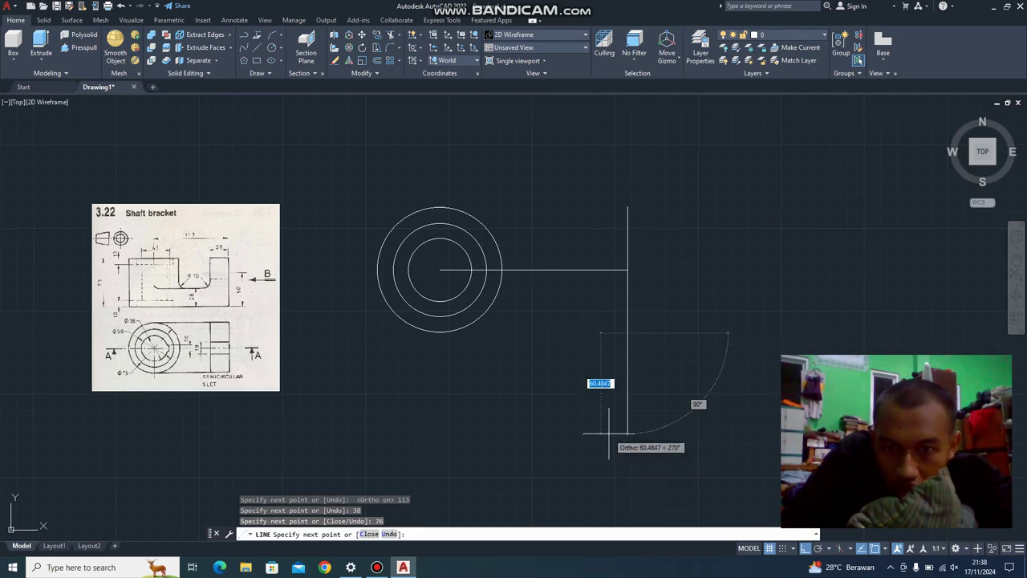
{"action": "left_click", "coordinate": [438, 329]}
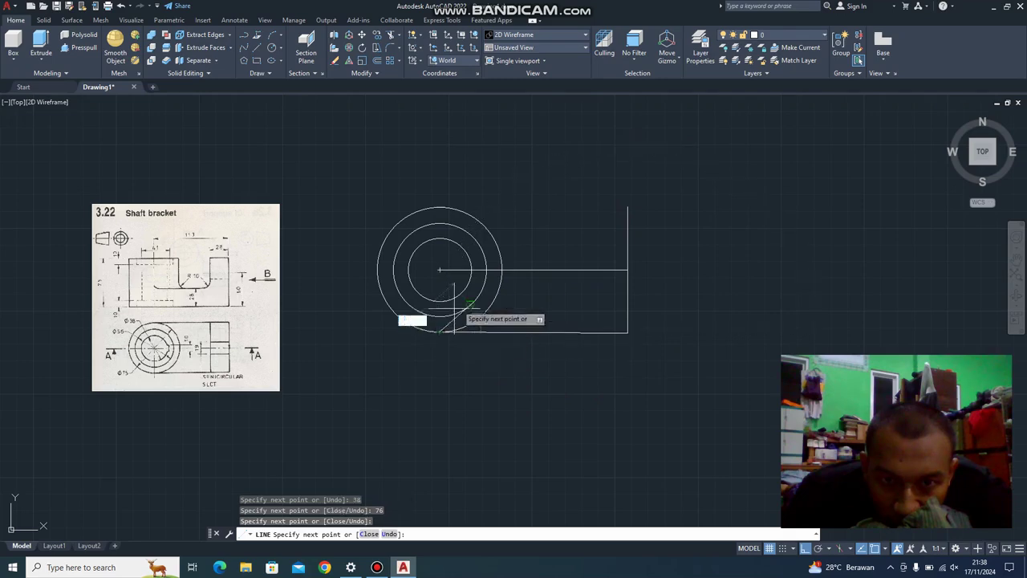
{"action": "key", "text": "Escape"}
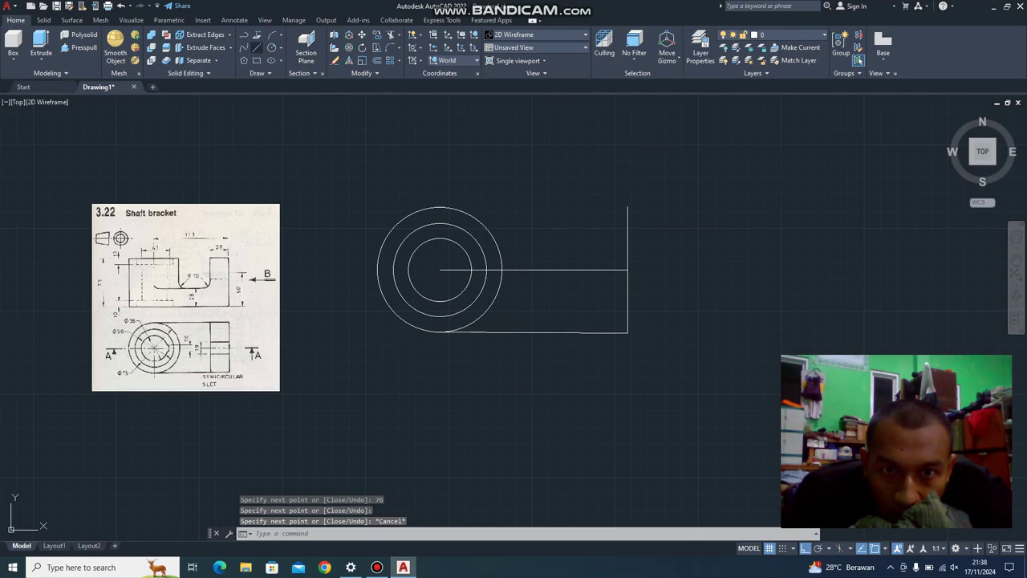
Draw the top edge from the outline's top-right corner to the outer circle.
{"action": "key", "text": "Return"}
{"action": "left_click", "coordinate": [627, 207]}
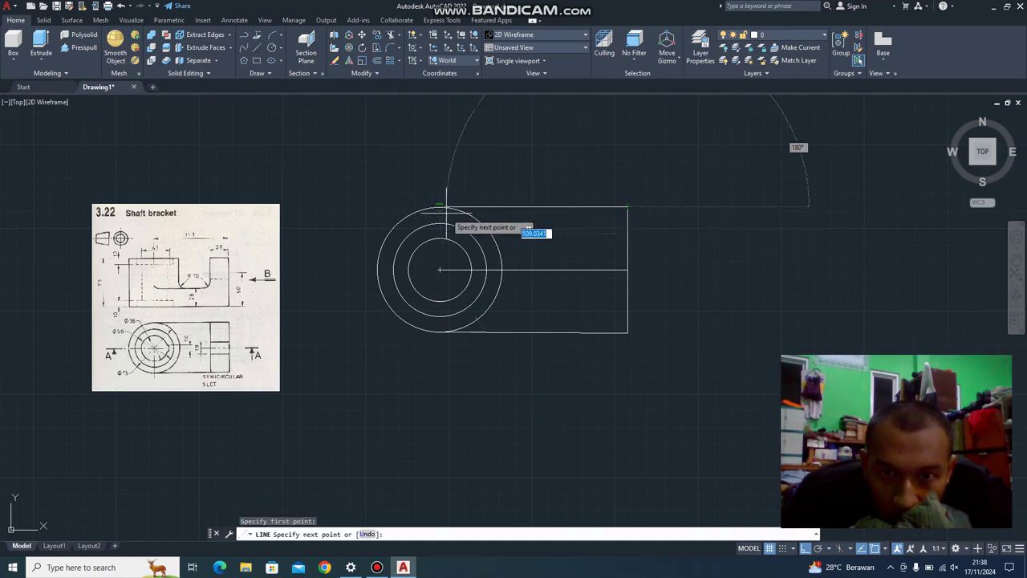
{"action": "left_click", "coordinate": [446, 207]}
{"action": "key", "text": "Escape"}
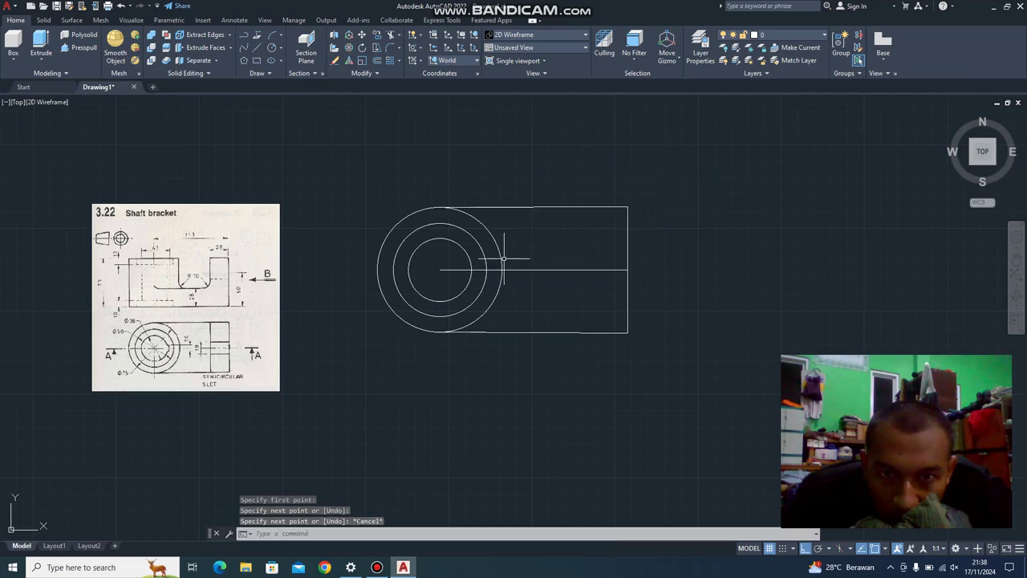
Fence-trim the 113 centre line, leaving only a short stub inside the rings.
{"action": "type", "text": "TR"}
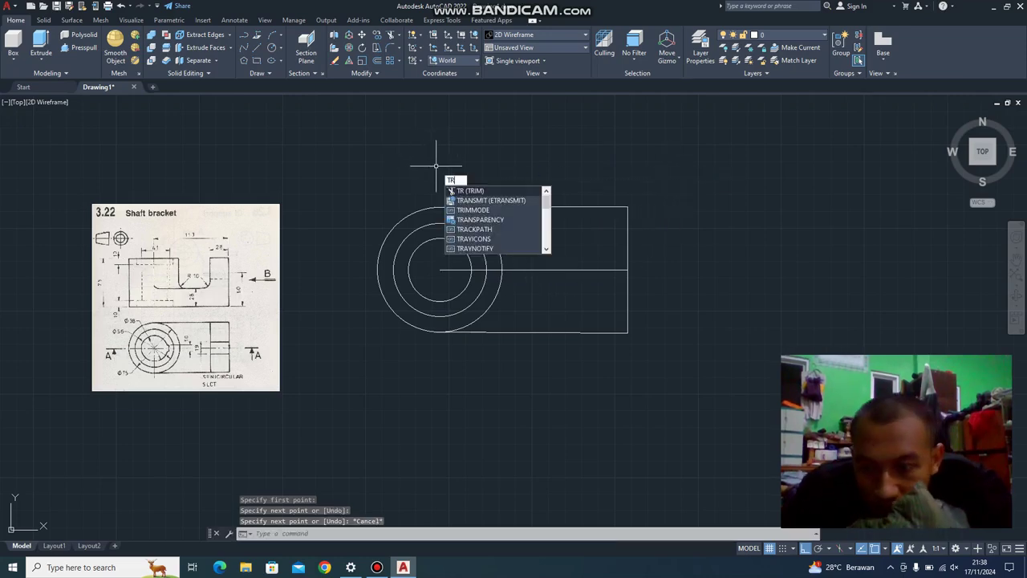
{"action": "key", "text": "Return"}
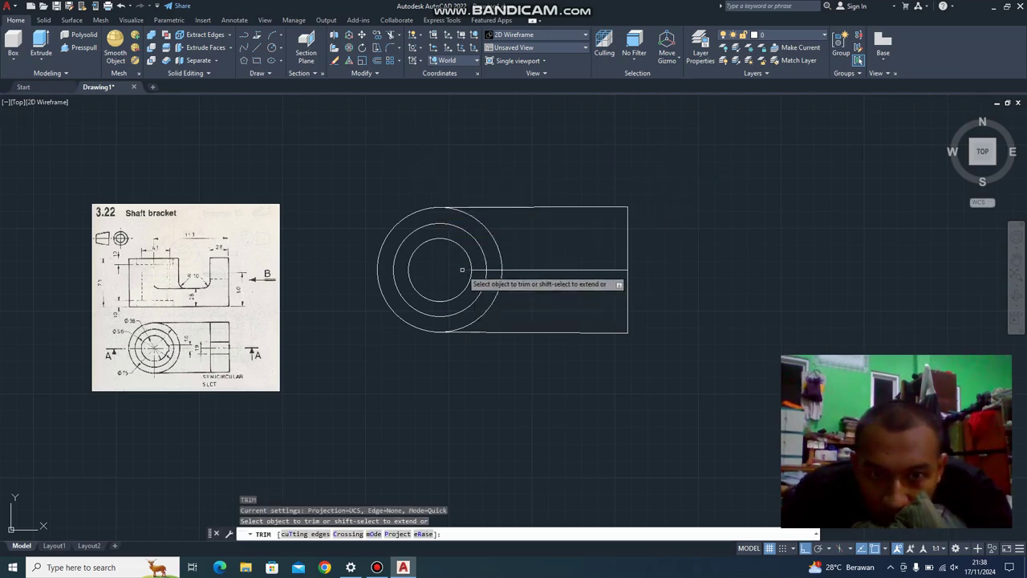
{"action": "left_click", "coordinate": [463, 269]}
{"action": "left_click", "coordinate": [516, 267]}
{"action": "right_click", "coordinate": [467, 272]}
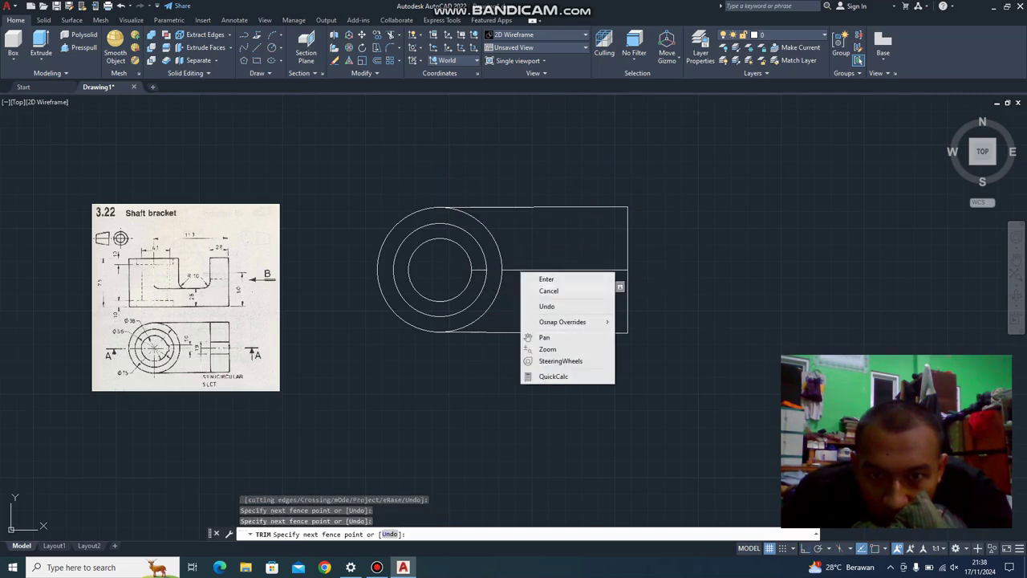
{"action": "left_click", "coordinate": [480, 277]}
{"action": "key", "text": "Escape"}
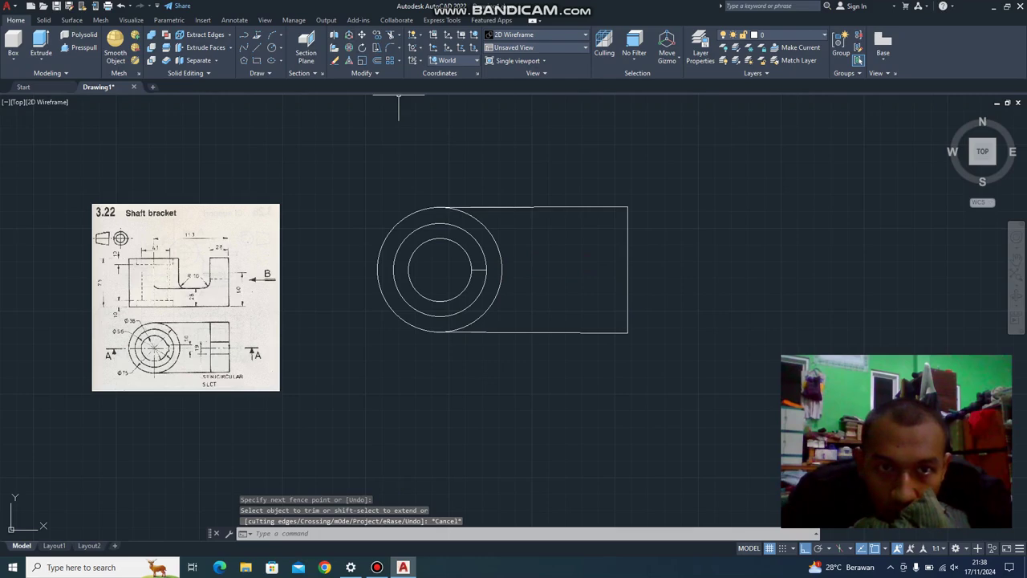
From the right edge midpoint, draw 28 left, then a 76-tall vertical line there.
{"action": "type", "text": "l"}
{"action": "key", "text": "Return"}
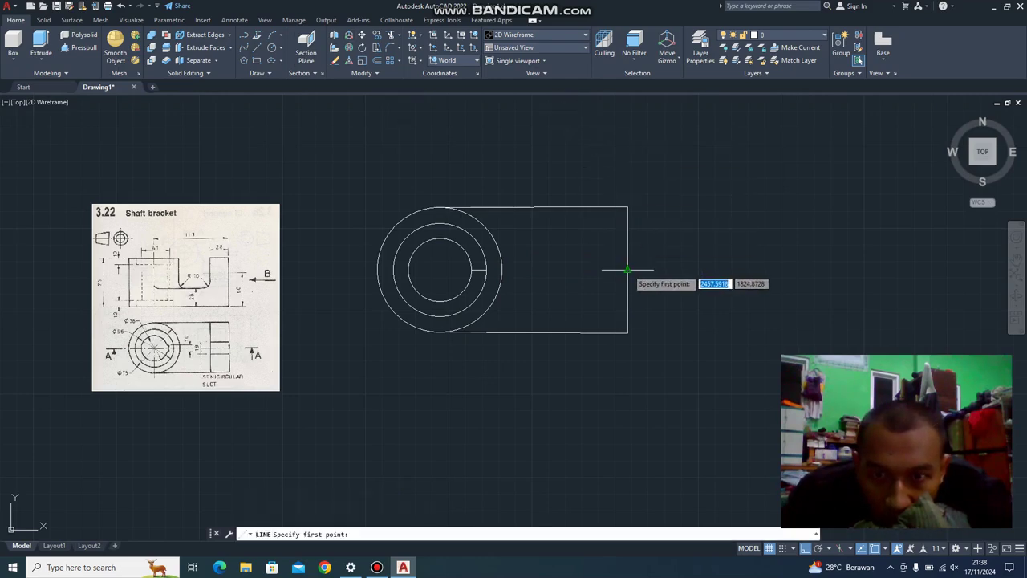
{"action": "left_click", "coordinate": [627, 269]}
{"action": "type", "text": "28"}
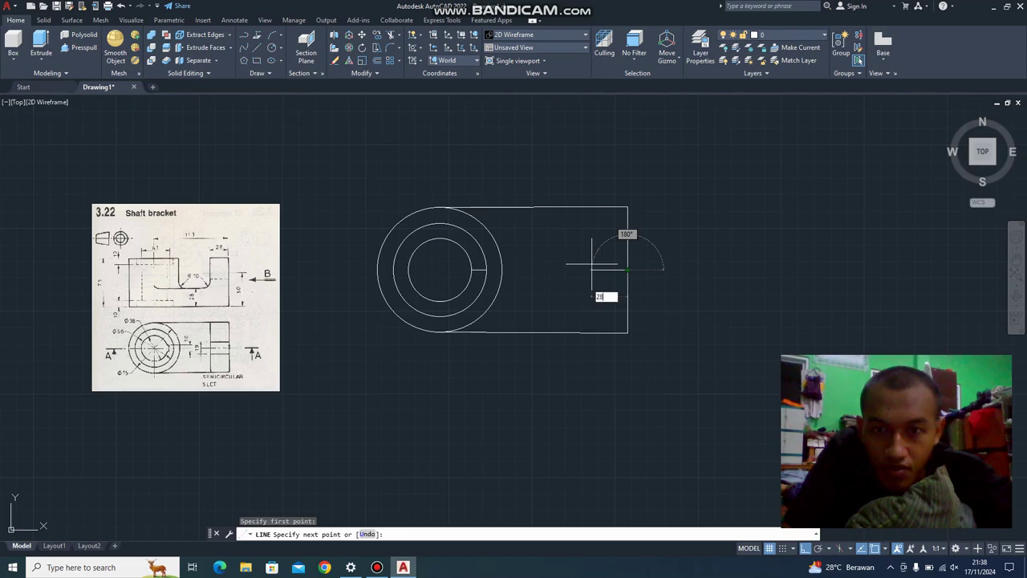
{"action": "key", "text": "Return"}
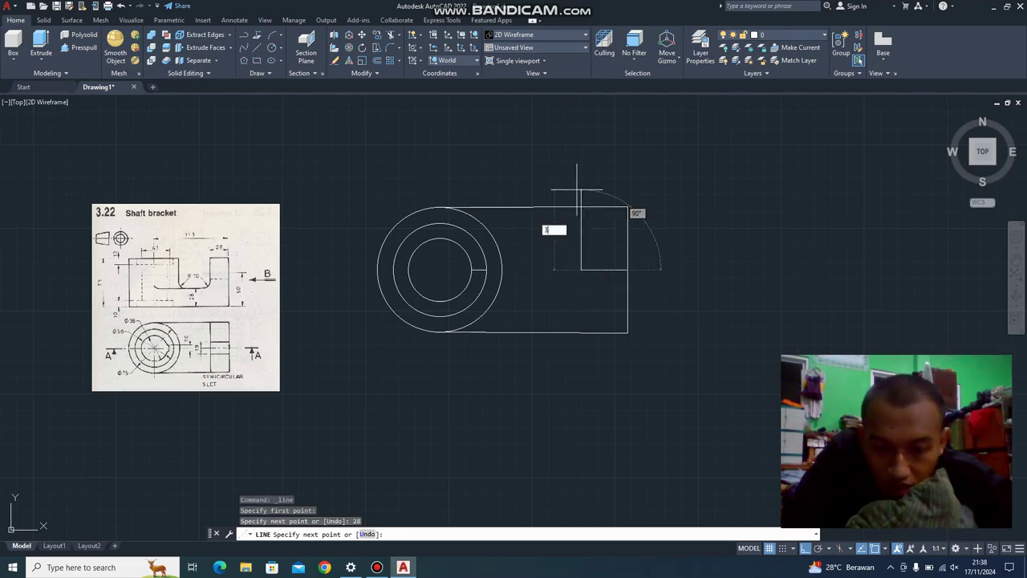
{"action": "key", "text": "Return"}
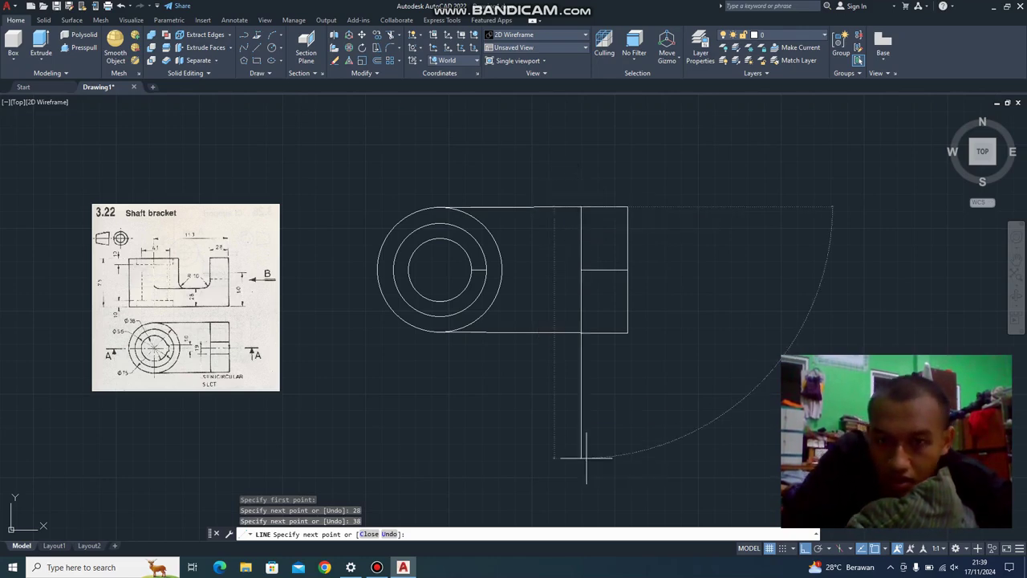
{"action": "type", "text": "76"}
{"action": "key", "text": "Return"}
{"action": "key", "text": "Escape"}
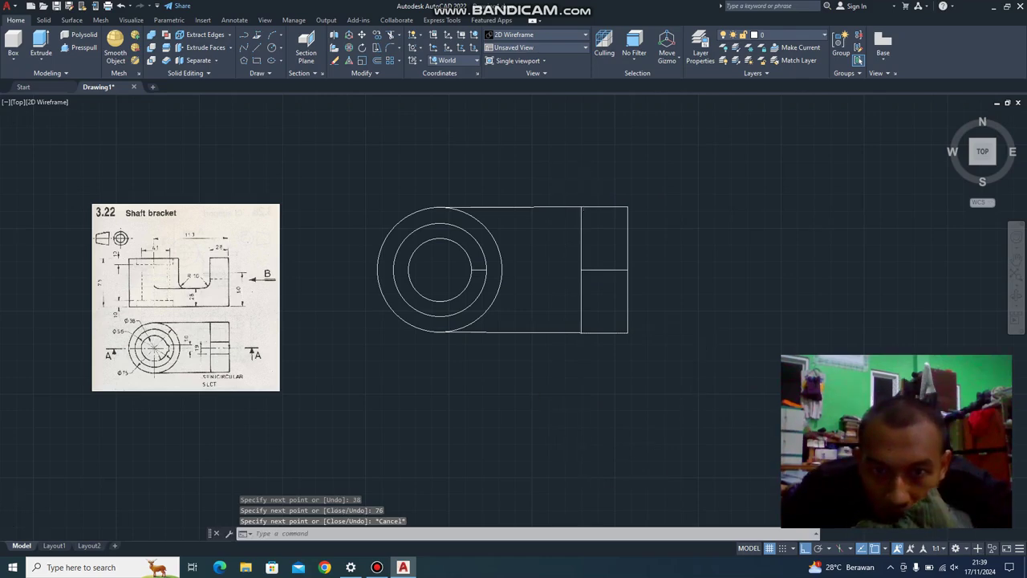
Draw a 28-long horizontal line across the upright, 9.5 above its middle line.
{"action": "scroll", "coordinate": [583, 184], "scroll_direction": "up", "scroll_amount": 2}
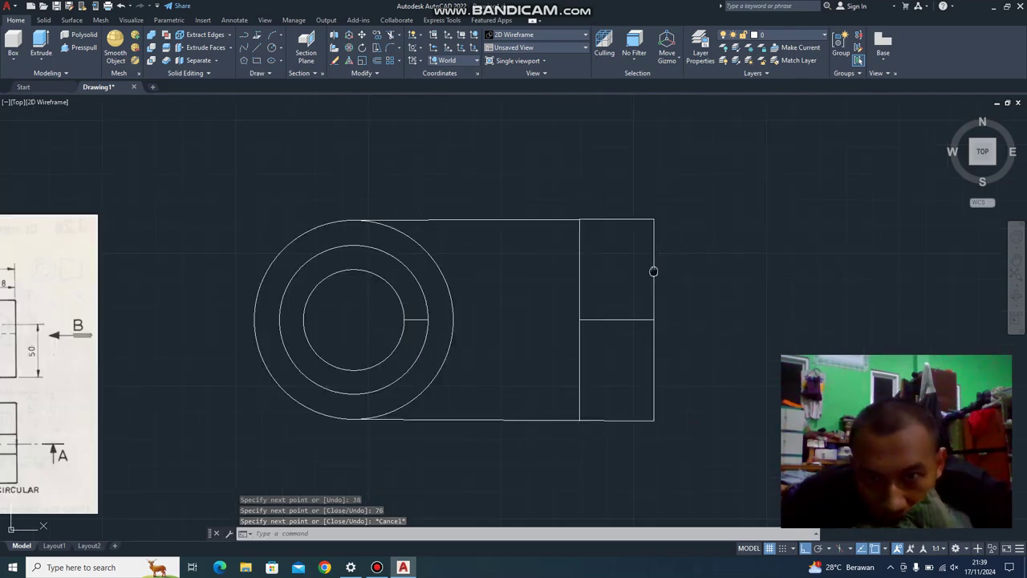
{"action": "scroll", "coordinate": [653, 271], "scroll_direction": "up", "scroll_amount": 2}
{"action": "scroll", "coordinate": [614, 265], "scroll_direction": "up", "scroll_amount": 2}
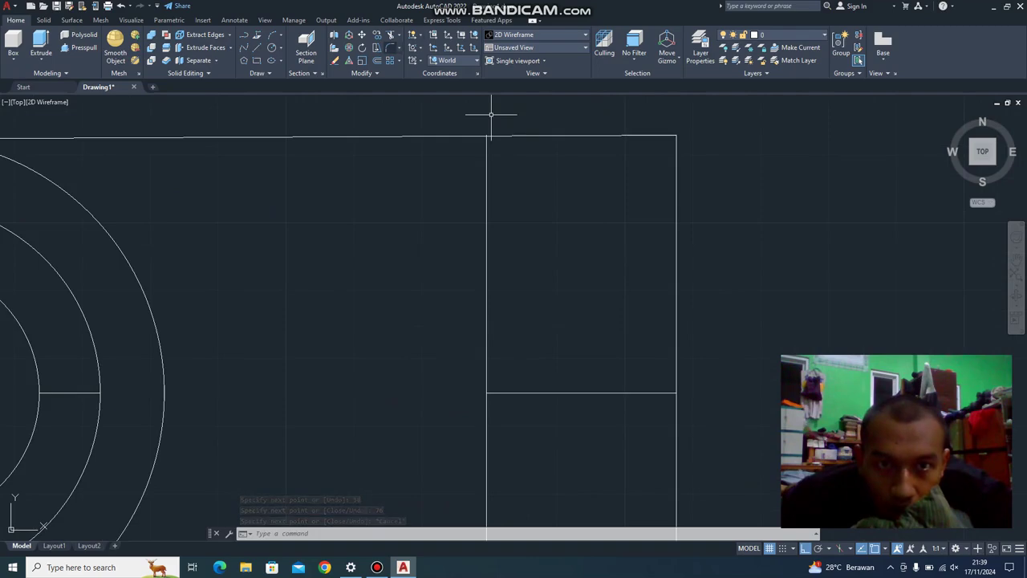
{"action": "type", "text": "l"}
{"action": "key", "text": "Return"}
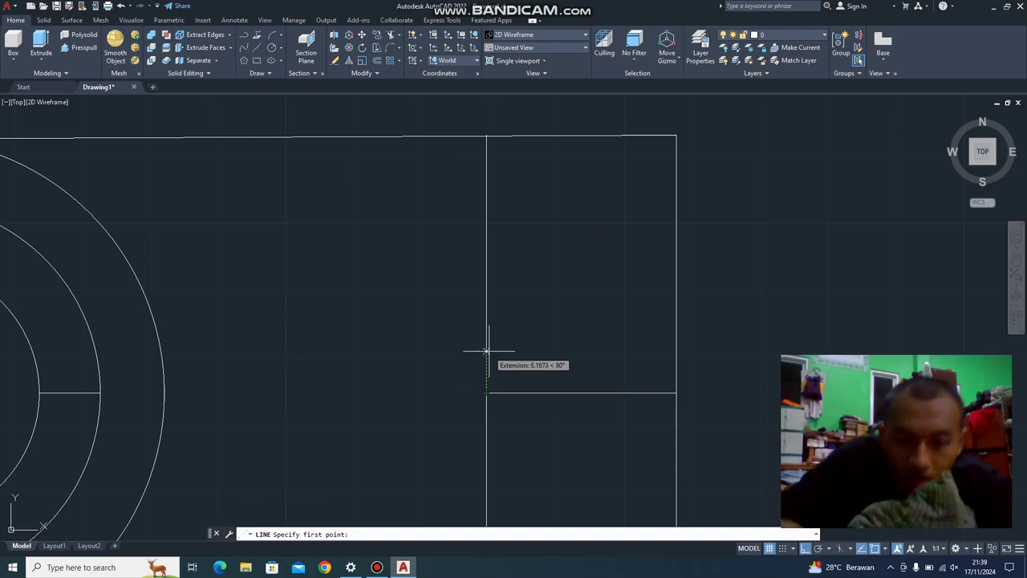
{"action": "type", "text": "9.5"}
{"action": "key", "text": "Return"}
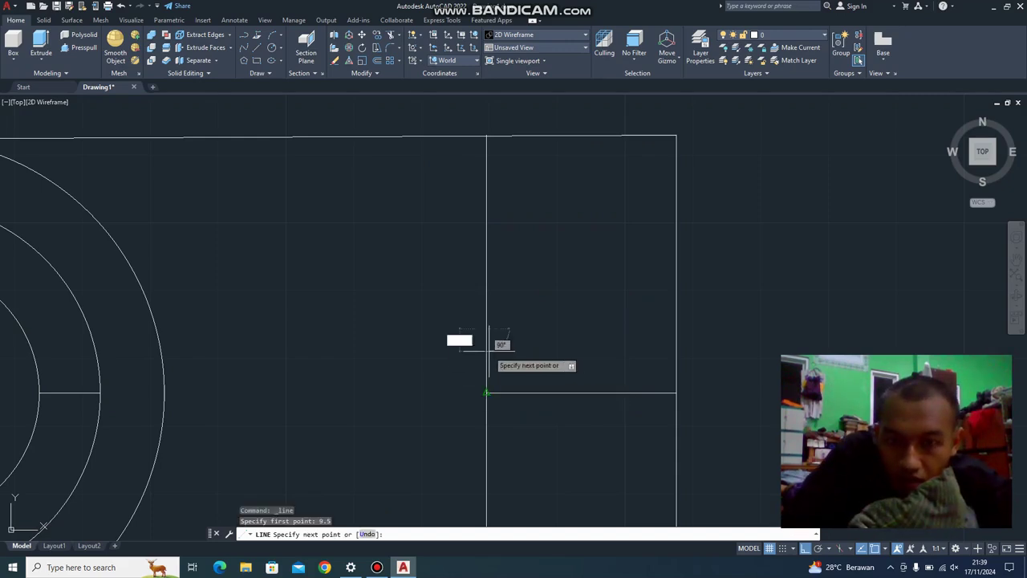
{"action": "type", "text": "28"}
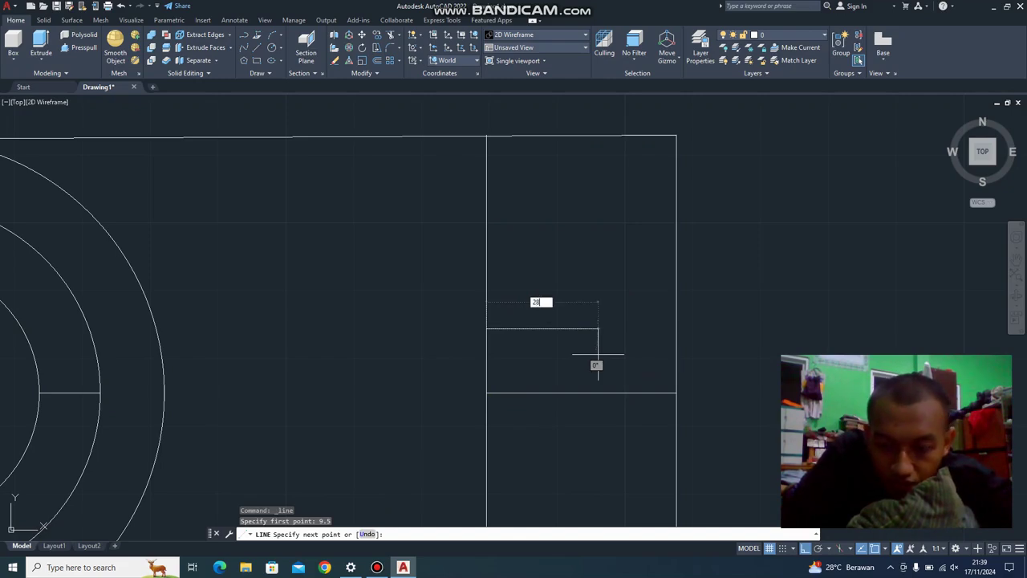
{"action": "key", "text": "Return"}
{"action": "key", "text": "Escape"}
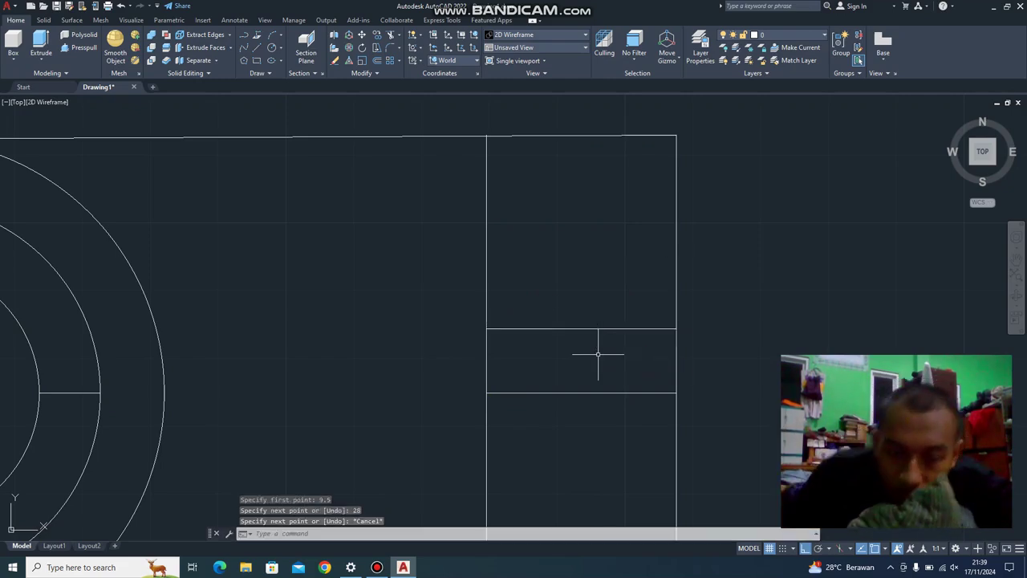
Draw a matching 28-long line 9.5 below the middle line.
{"action": "key", "text": "Return"}
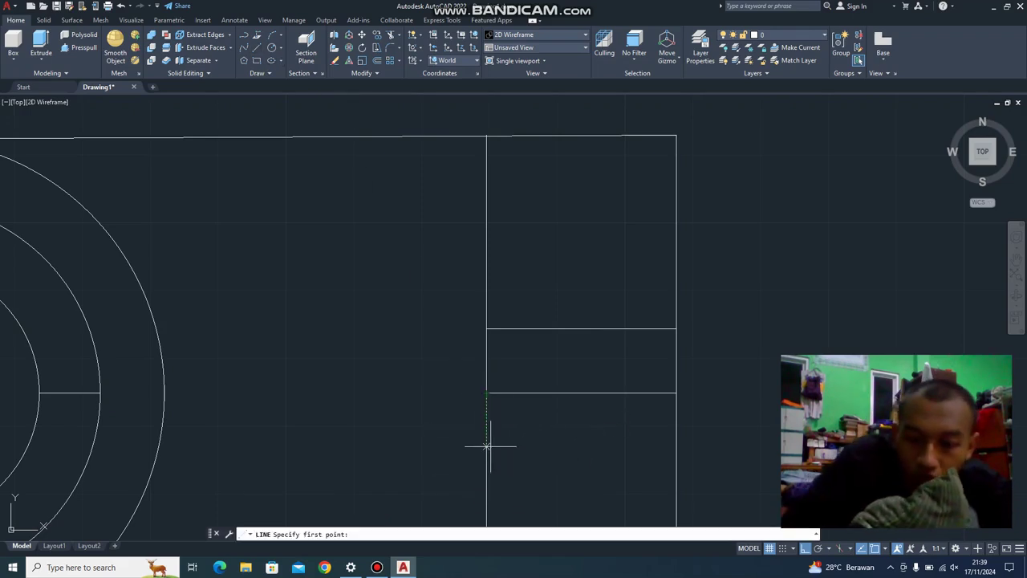
{"action": "type", "text": "9.5"}
{"action": "key", "text": "Return"}
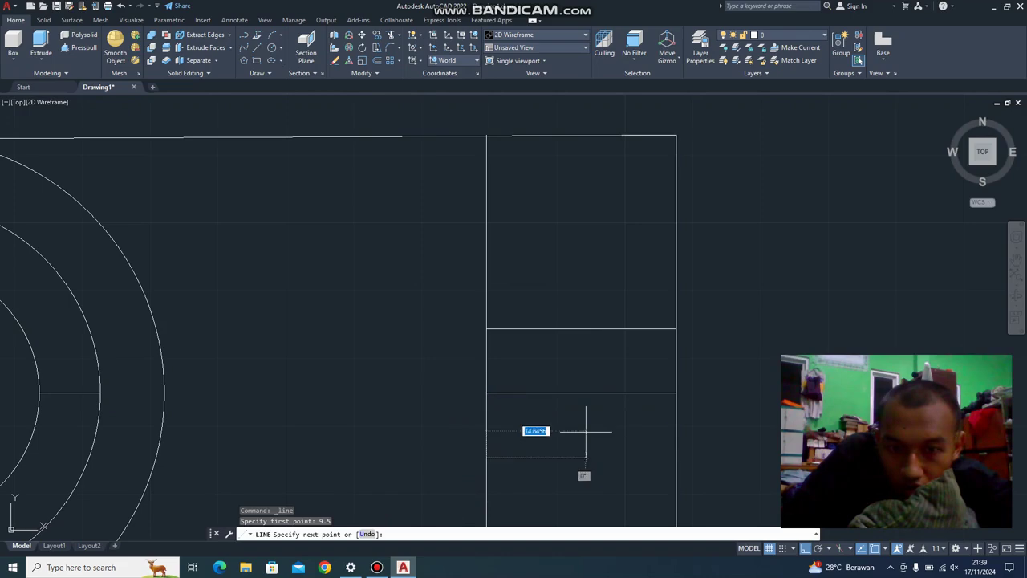
{"action": "key", "text": "Return"}
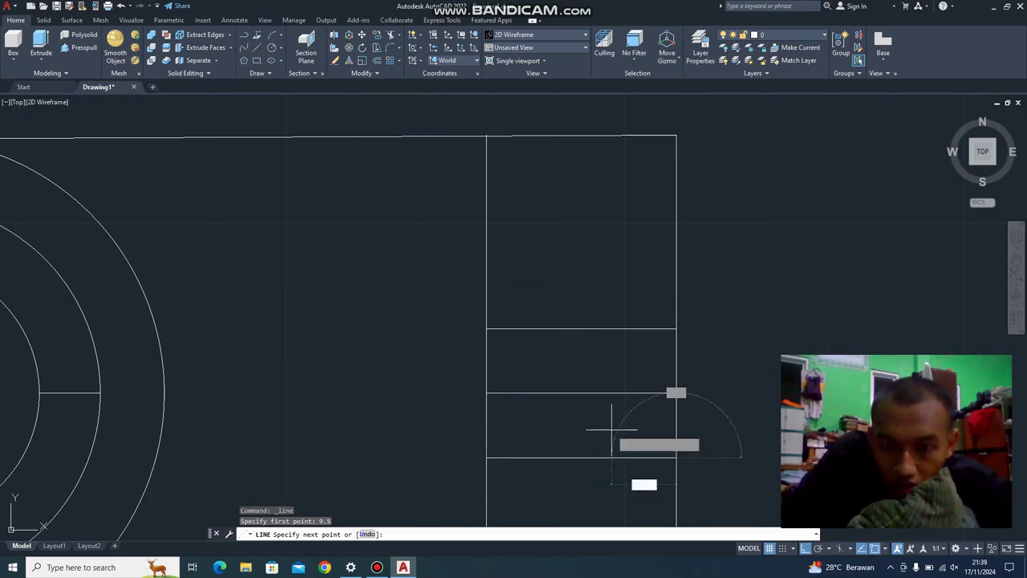
{"action": "key", "text": "Escape"}
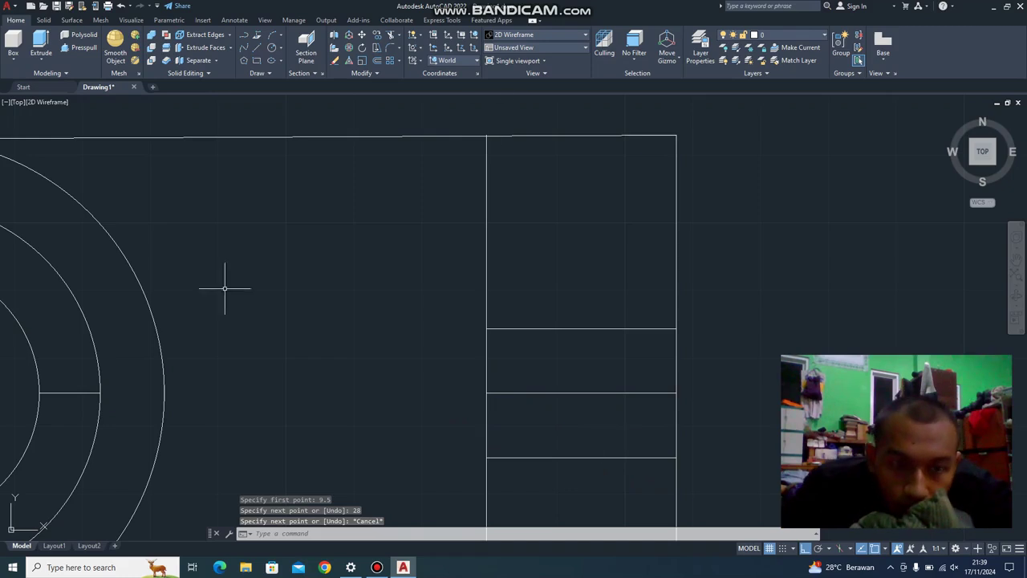
Trim away the upright's mid-height line, keeping the two 9.5-offset lines.
{"action": "type", "text": "r"}
{"action": "key", "text": "Return"}
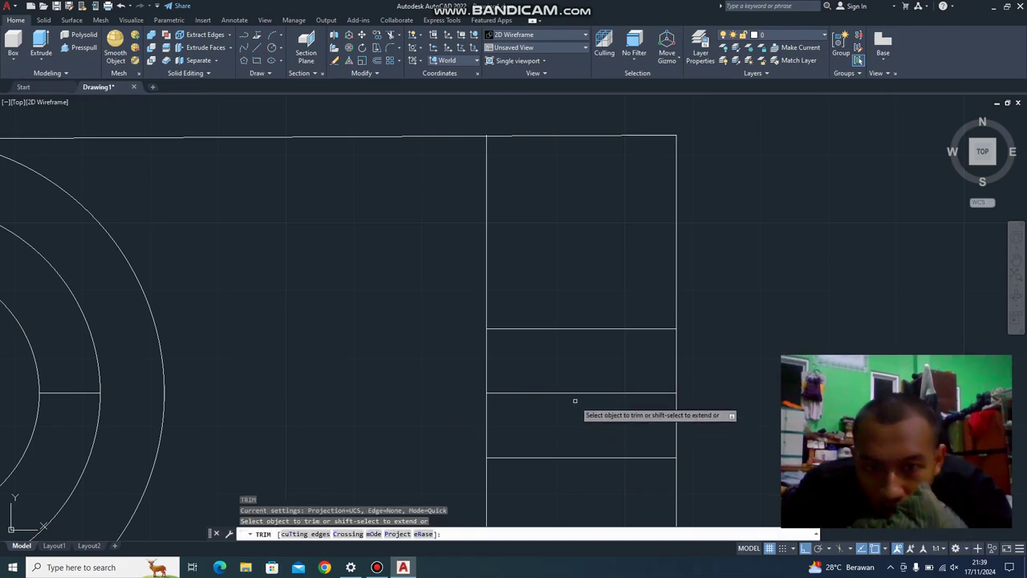
{"action": "left_click", "coordinate": [570, 367]}
{"action": "left_click", "coordinate": [570, 419]}
{"action": "key", "text": "Return"}
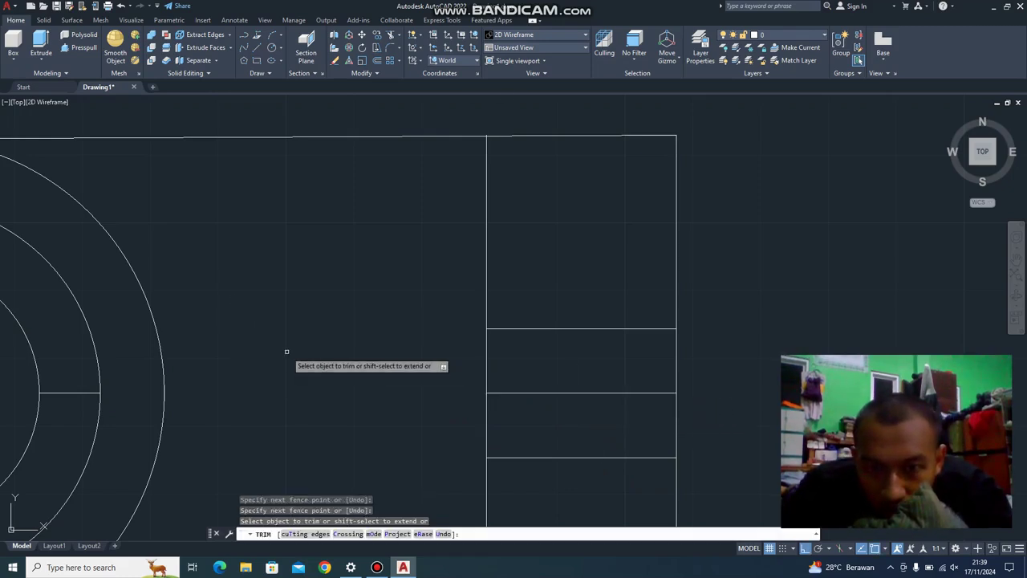
{"action": "scroll", "coordinate": [286, 353], "scroll_direction": "down", "scroll_amount": 5}
{"action": "scroll", "coordinate": [370, 348], "scroll_direction": "up", "scroll_amount": 4}
{"action": "left_click", "coordinate": [271, 372]}
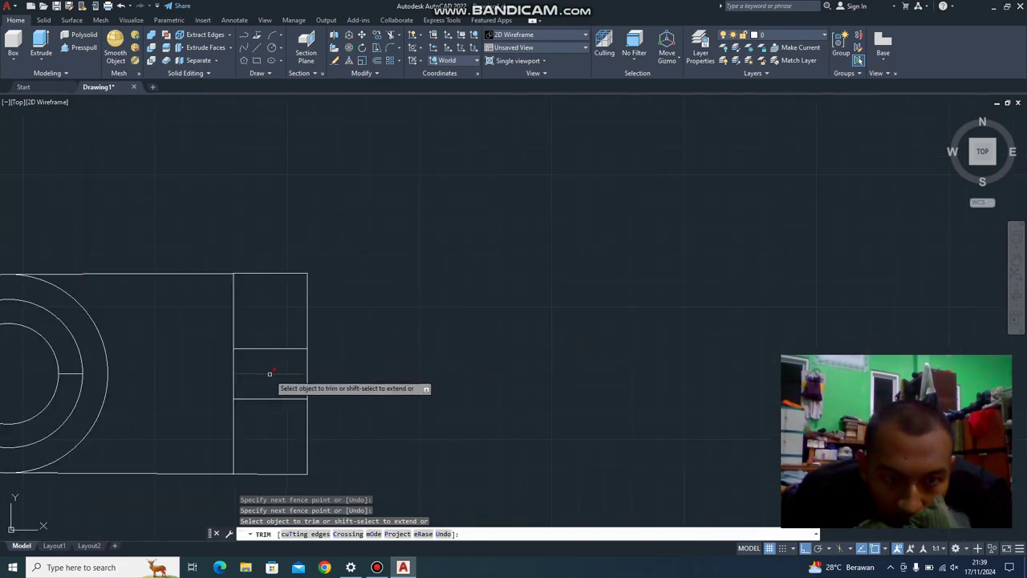
{"action": "middle_click_drag", "start_coordinate": [218, 367], "coordinate": [216, 371]}
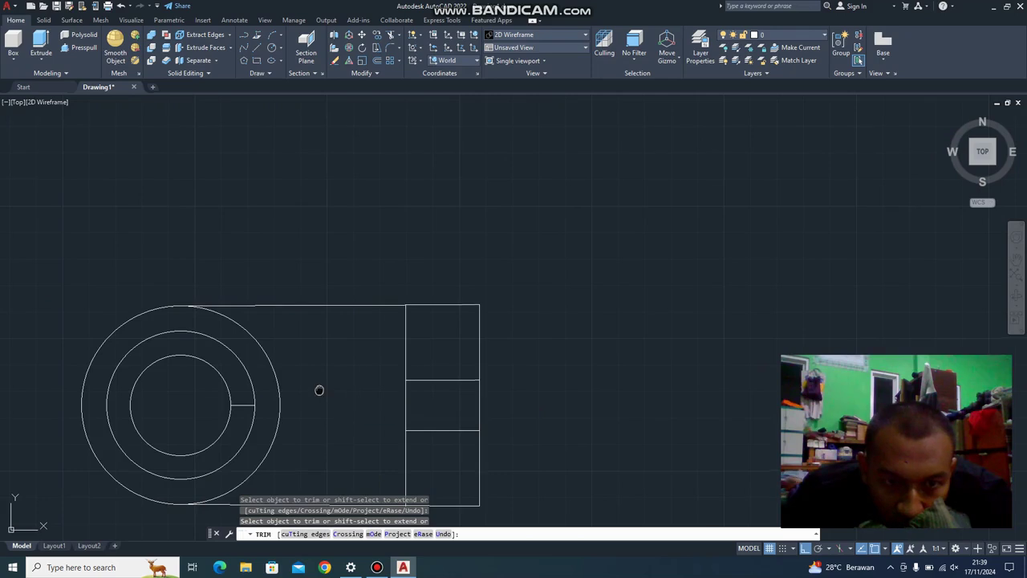
{"action": "scroll", "coordinate": [318, 390], "scroll_direction": "up", "scroll_amount": 2}
{"action": "key", "text": "Escape"}
{"action": "scroll", "coordinate": [241, 297], "scroll_direction": "up", "scroll_amount": 2}
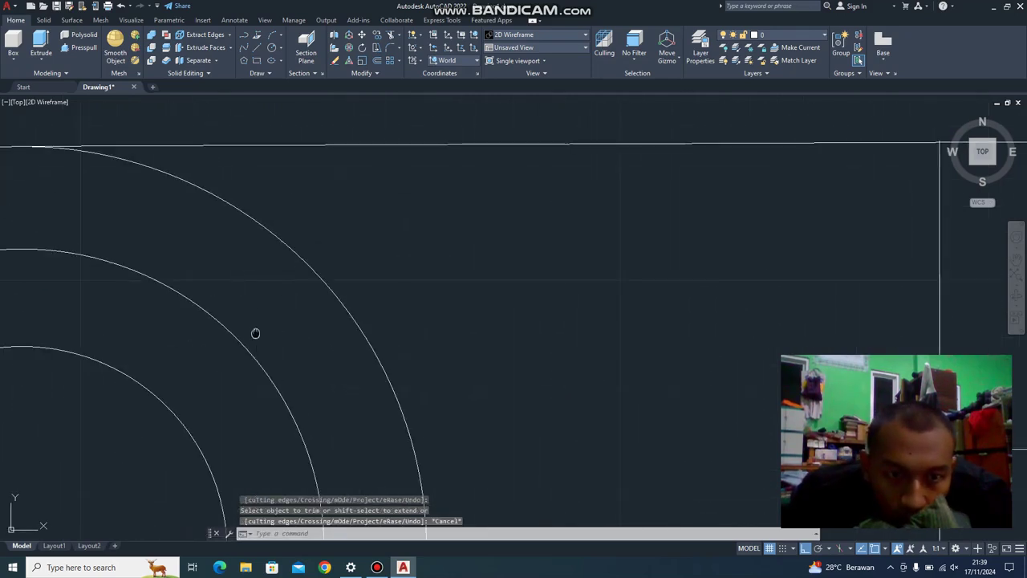
{"action": "scroll", "coordinate": [333, 149], "scroll_direction": "up", "scroll_amount": 1}
{"action": "scroll", "coordinate": [396, 362], "scroll_direction": "up", "scroll_amount": 1}
{"action": "middle_click_drag", "start_coordinate": [396, 362], "coordinate": [414, 249]}
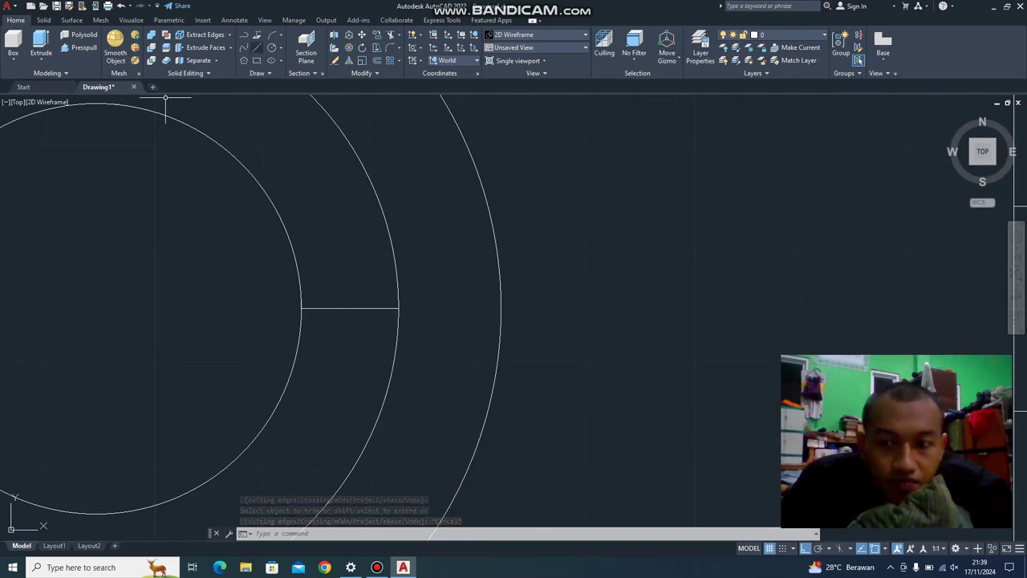
Draw a vertical line starting 3 units along the segment, going 5 up then 10 down.
{"action": "key", "text": "l"}
{"action": "key", "text": "Return"}
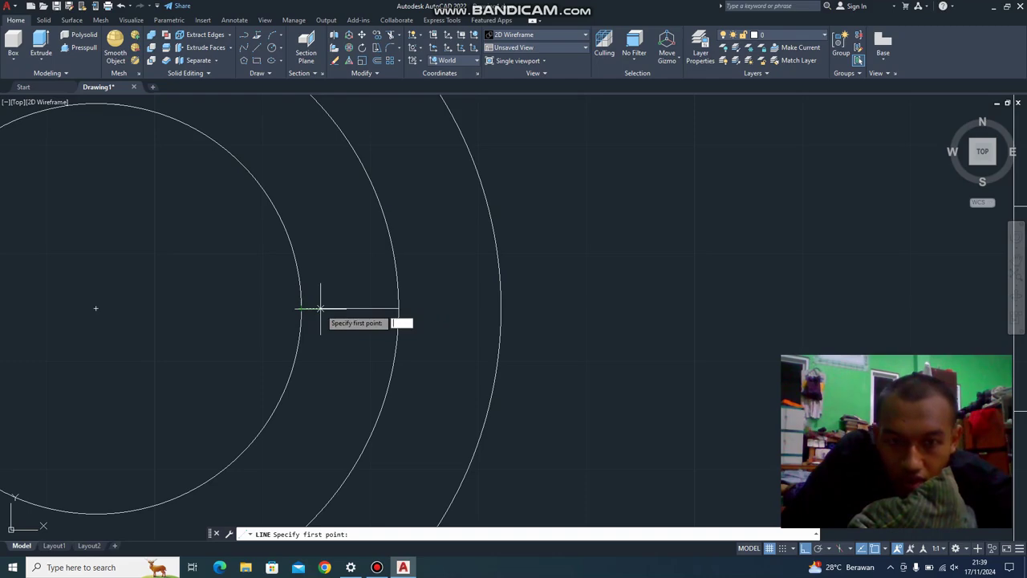
{"action": "type", "text": "3"}
{"action": "key", "text": "Return"}
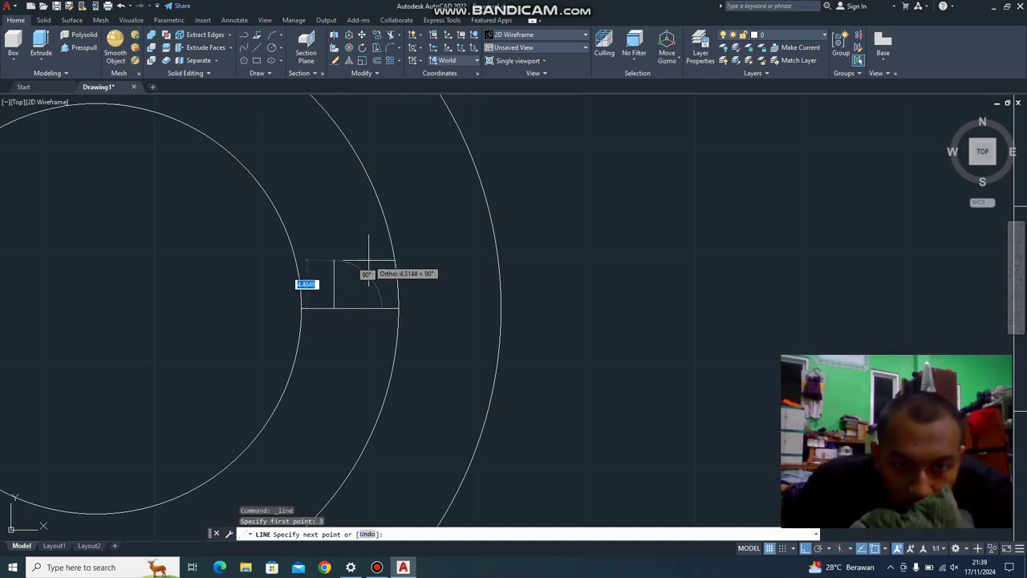
{"action": "type", "text": "5"}
{"action": "key", "text": "Return"}
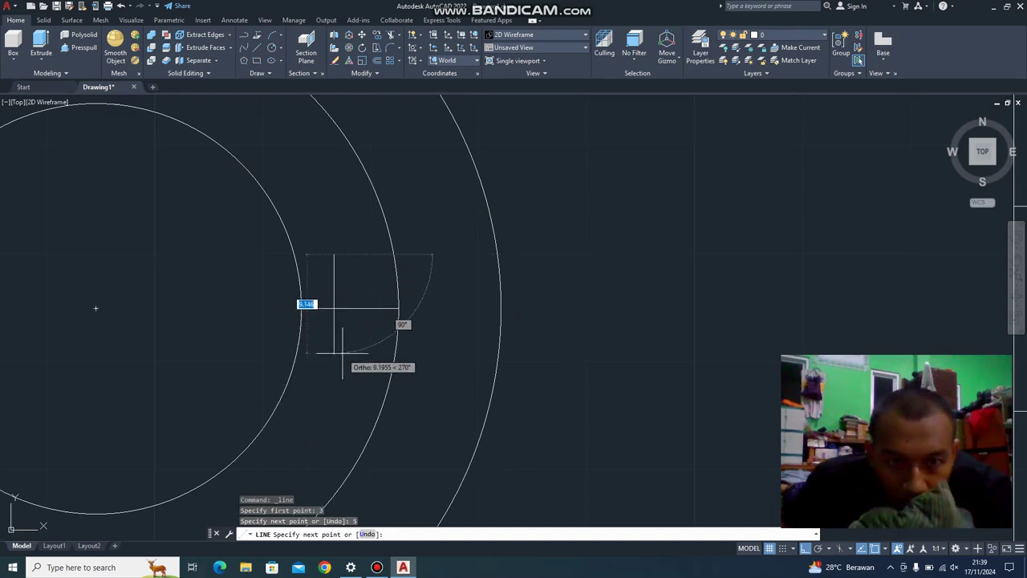
{"action": "type", "text": "10"}
{"action": "key", "text": "Return"}
{"action": "key", "text": "Escape"}
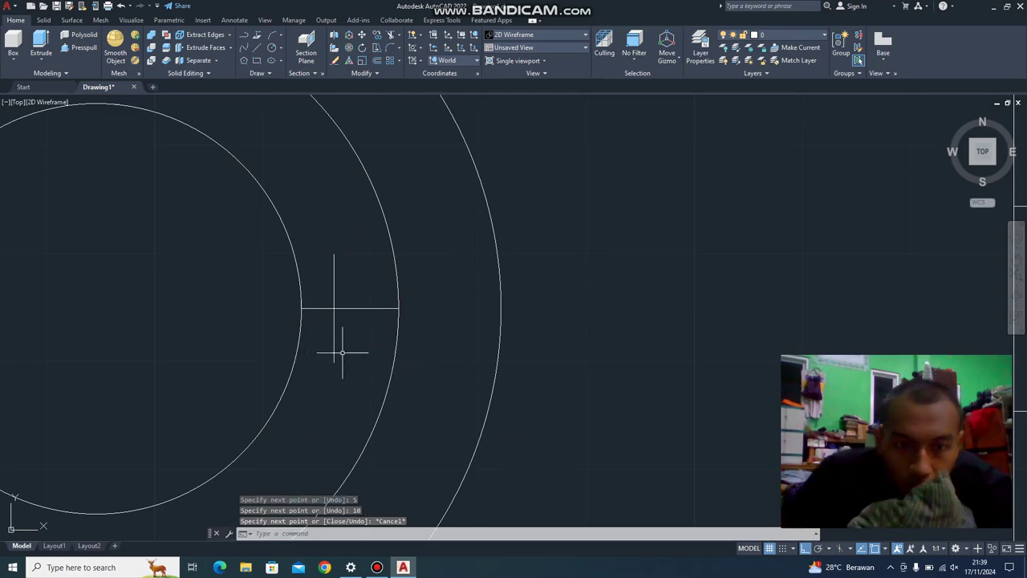
Draw a trial diagonal line from the vertical line's top to the inner circle, then undo it.
{"action": "key", "text": "Return"}
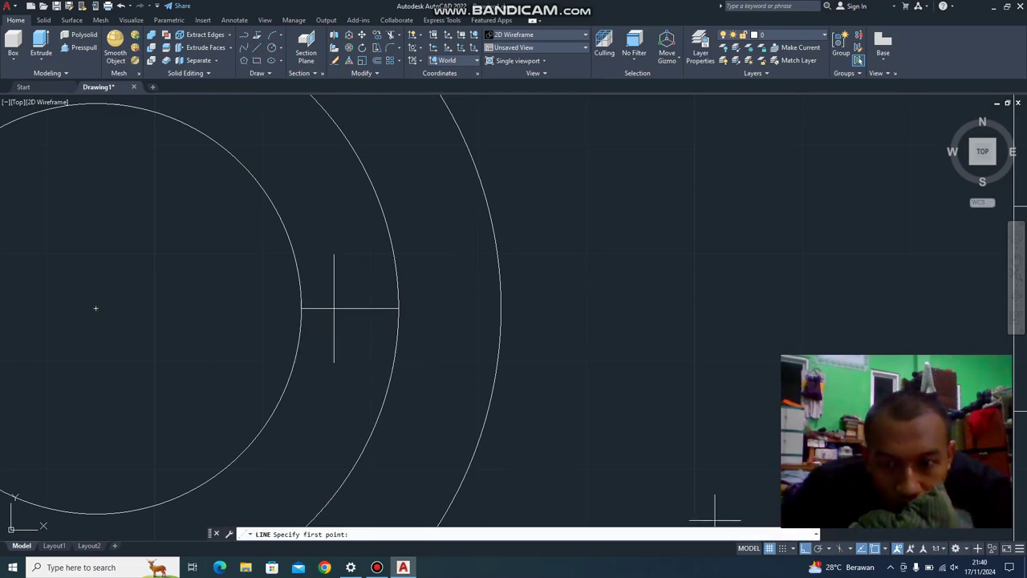
{"action": "left_click", "coordinate": [333, 256]}
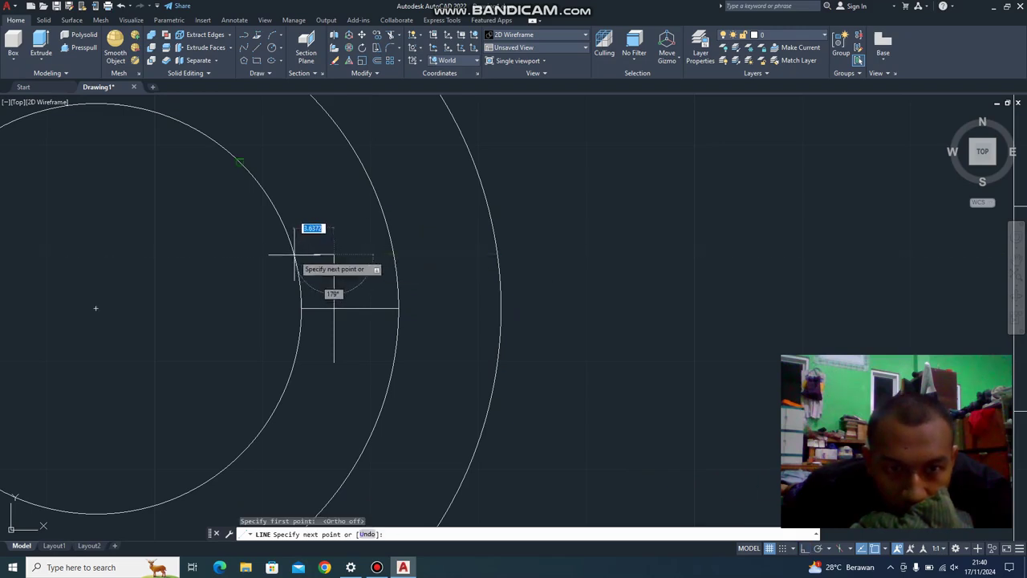
{"action": "left_click", "coordinate": [251, 172]}
{"action": "key", "text": "Escape"}
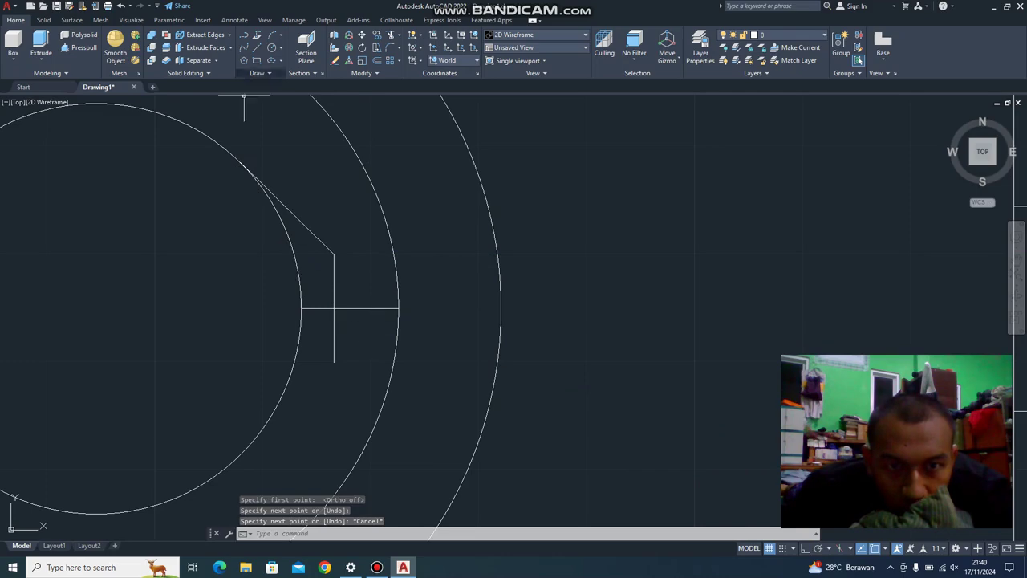
{"action": "key", "text": "ctrl+z"}
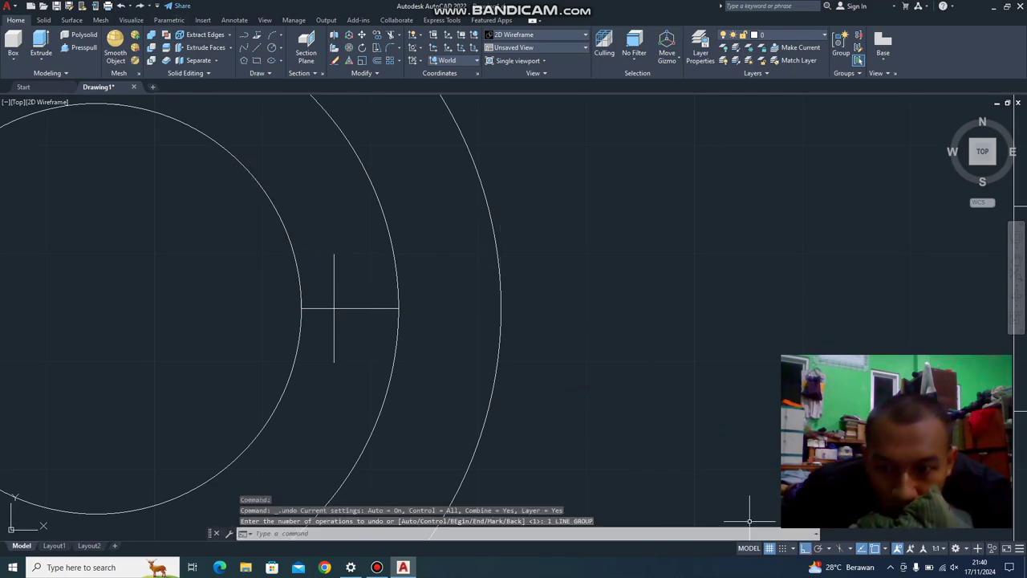
Draw the keyway's top edge from the vertical line's top end left to the inner circle.
{"action": "key", "text": "F8"}
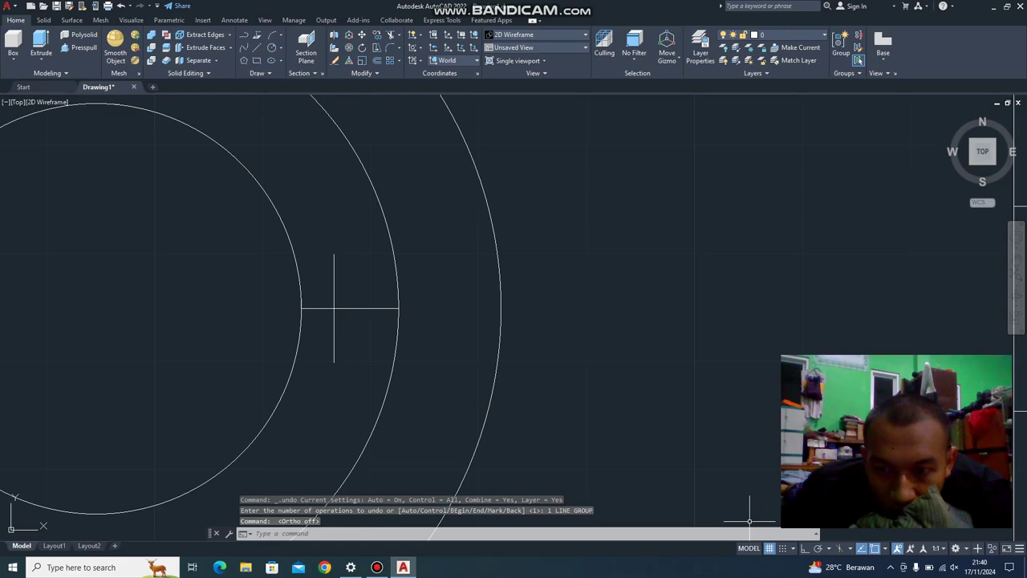
{"action": "key", "text": "F3"}
{"action": "key", "text": "F8"}
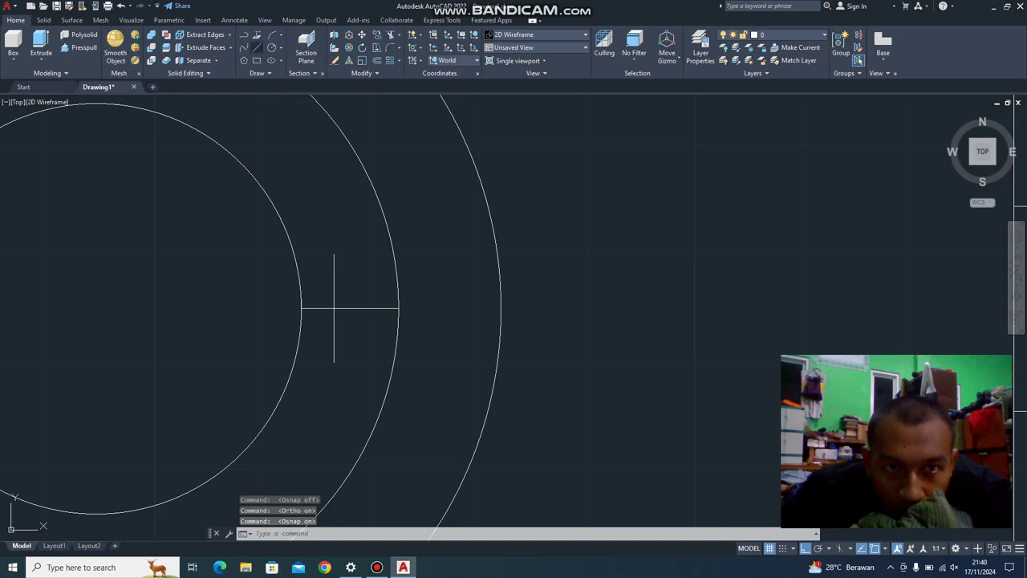
{"action": "type", "text": "l"}
{"action": "key", "text": "Return"}
{"action": "left_click", "coordinate": [334, 255]}
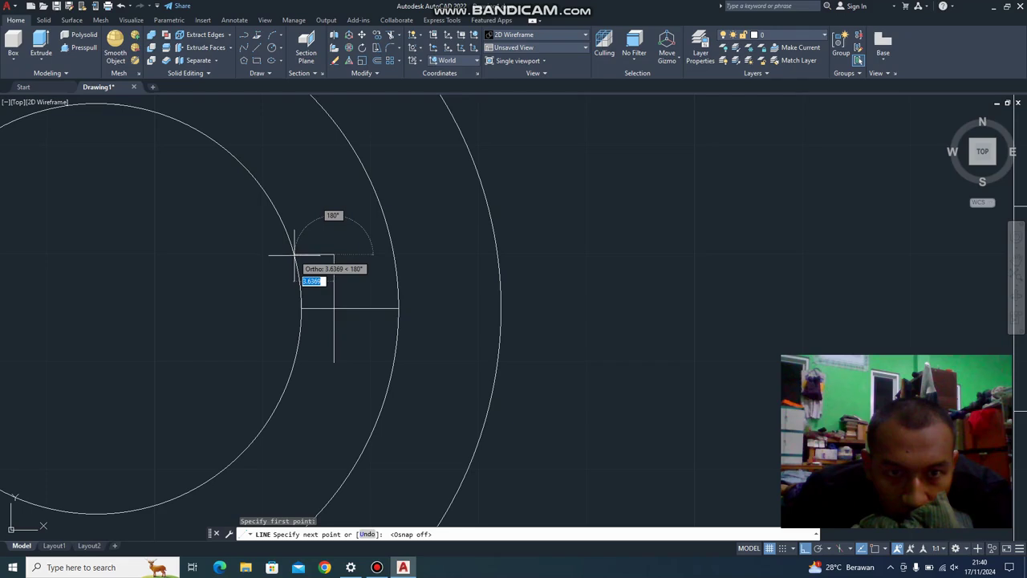
{"action": "left_click", "coordinate": [294, 255]}
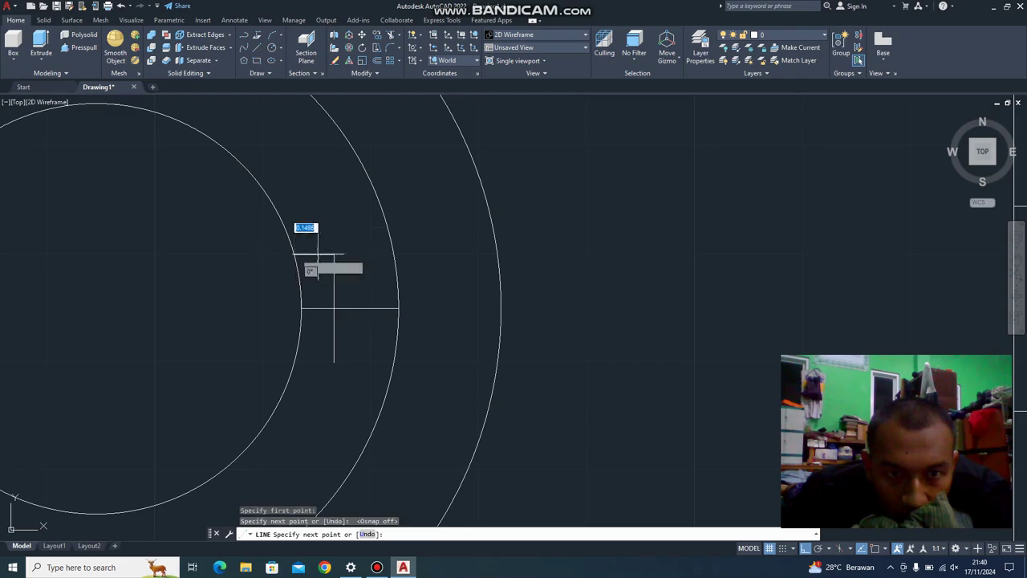
{"action": "key", "text": "Escape"}
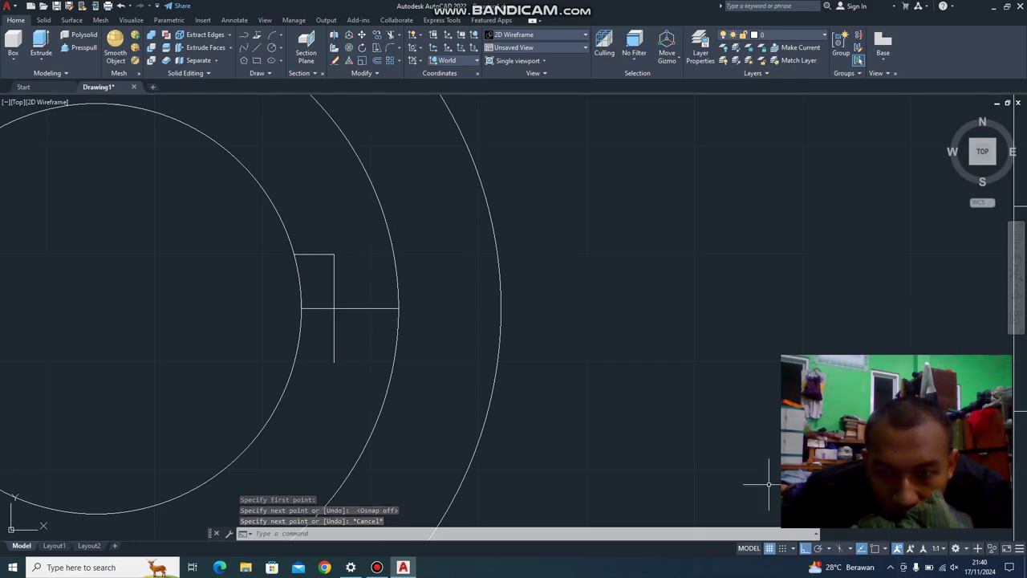
Draw the keyway's bottom edge from the vertical line's bottom end to the inner circle.
{"action": "key", "text": "F3"}
{"action": "type", "text": "l"}
{"action": "key", "text": "Return"}
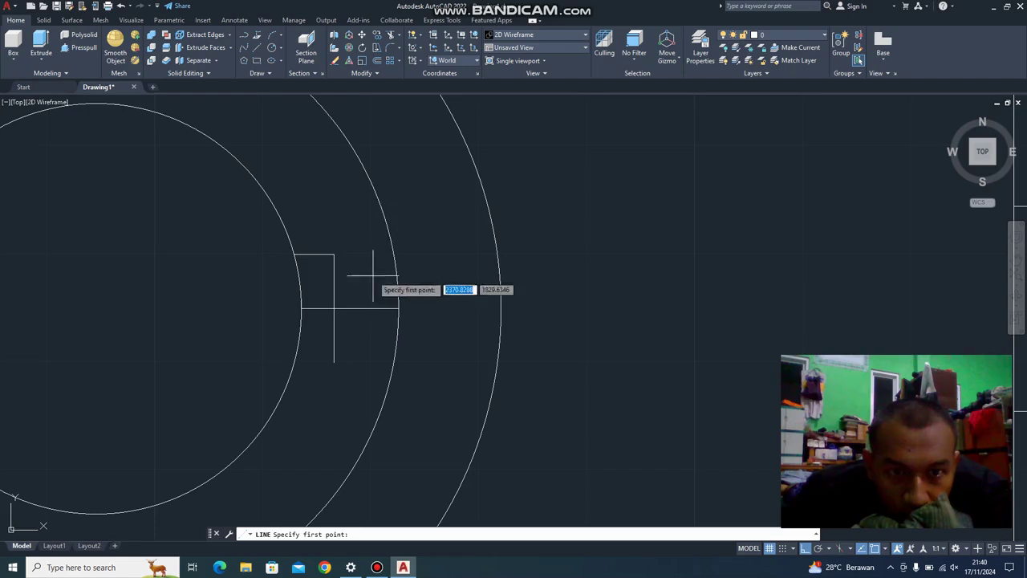
{"action": "left_click", "coordinate": [334, 362]}
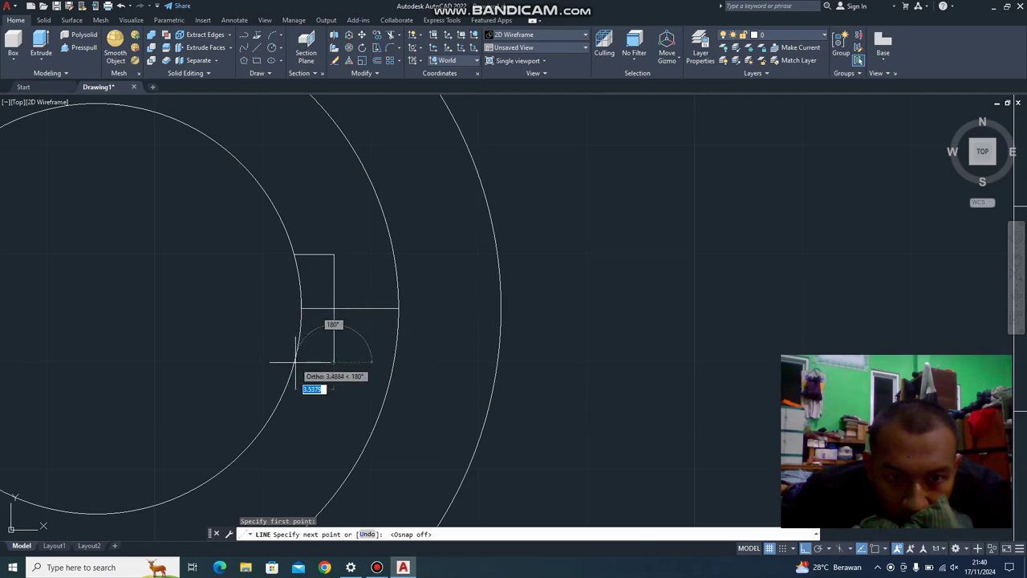
{"action": "left_click", "coordinate": [294, 362]}
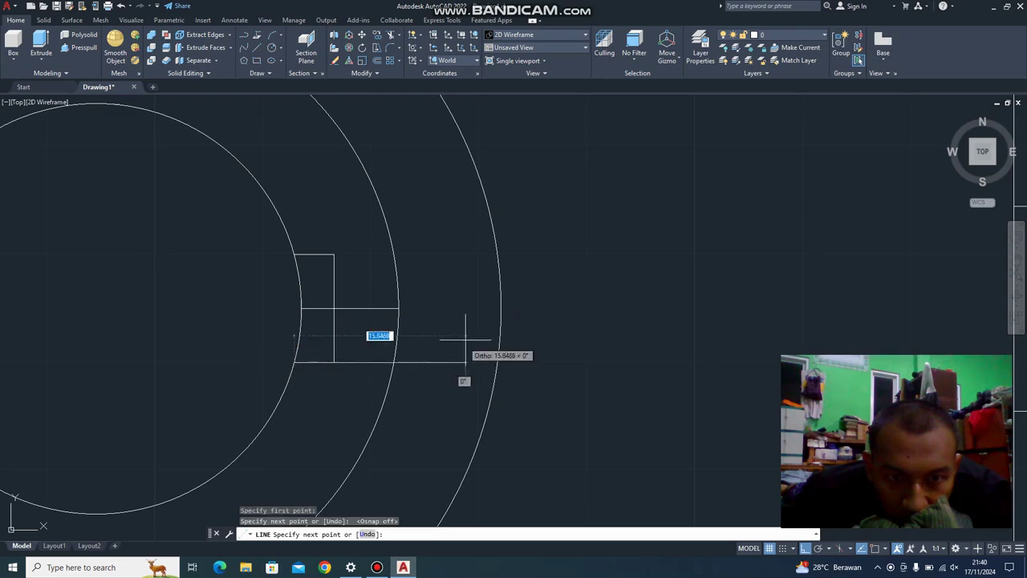
{"action": "key", "text": "Escape"}
{"action": "type", "text": "tr"}
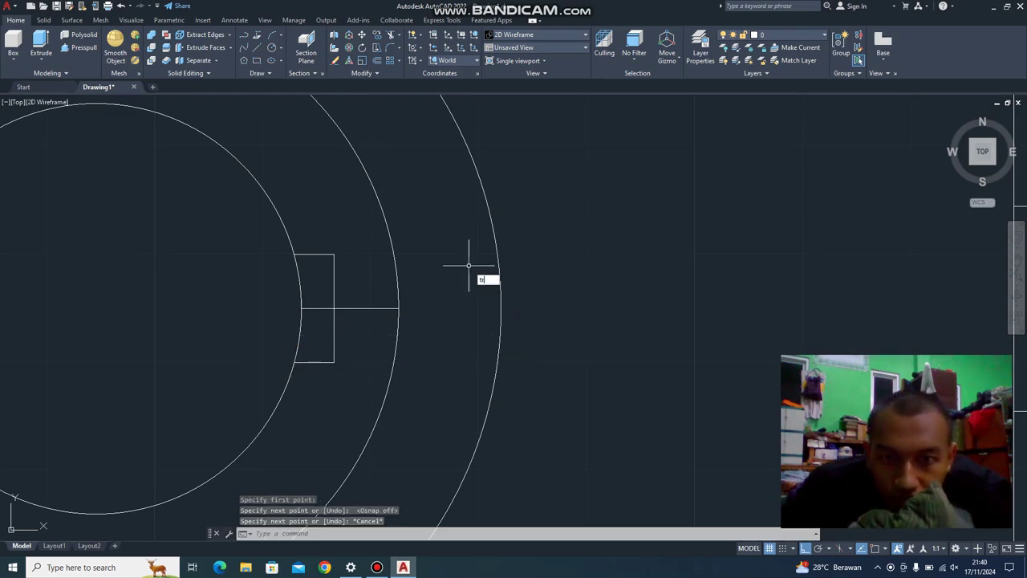
{"action": "key", "text": "Return"}
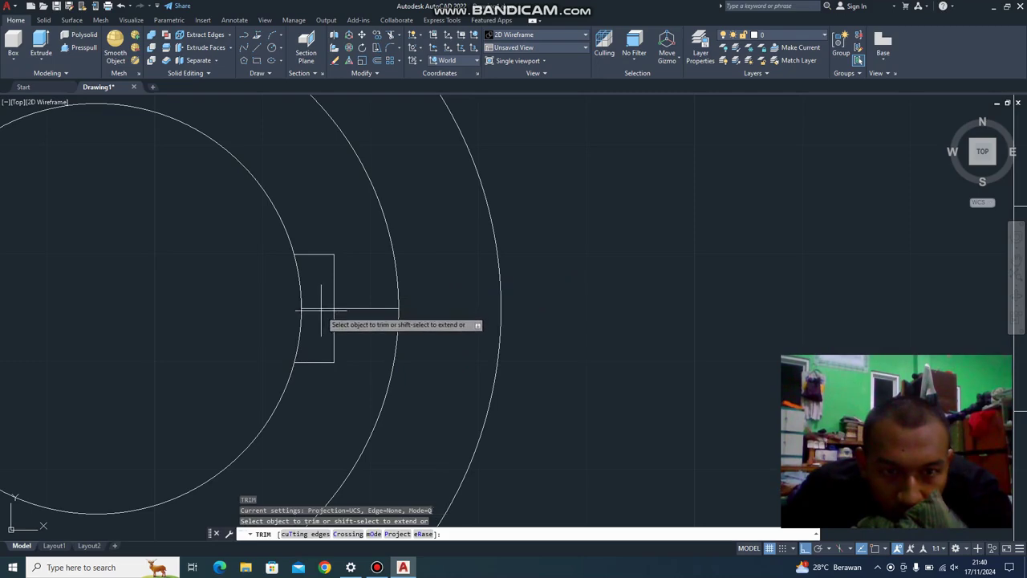
{"action": "left_click", "coordinate": [310, 288]}
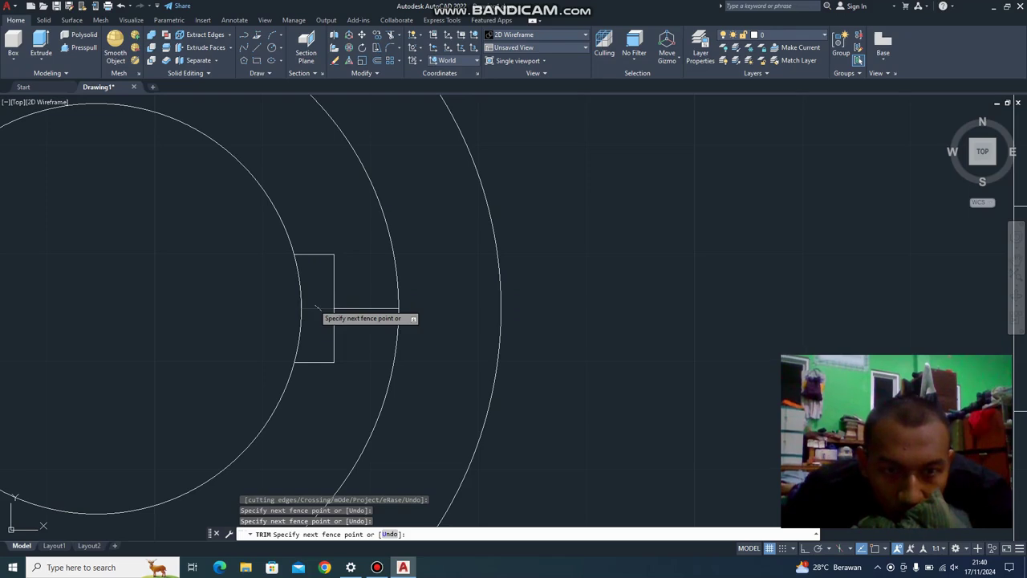
{"action": "key", "text": "Return"}
{"action": "key", "text": "Escape"}
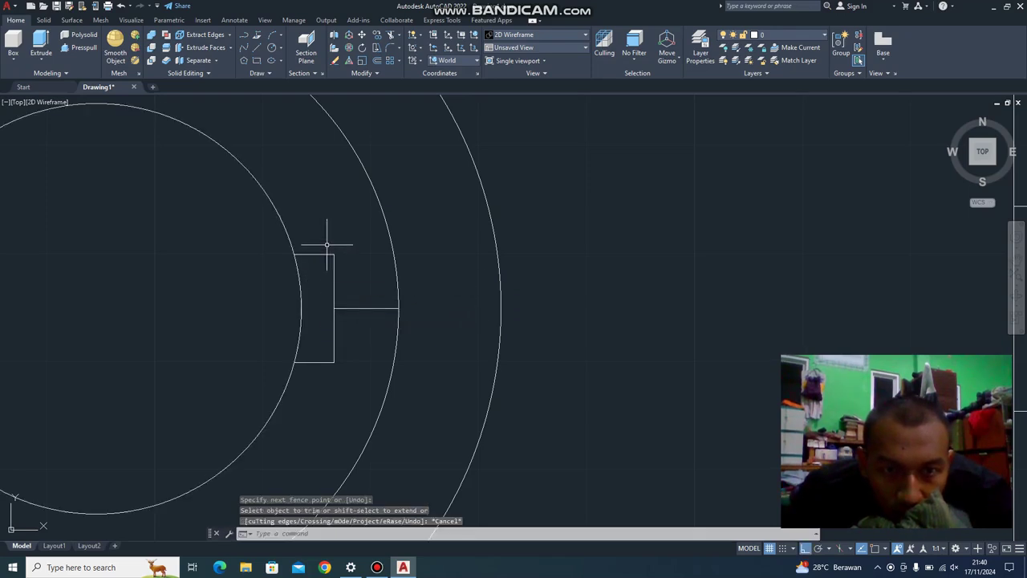
{"action": "scroll", "coordinate": [357, 300], "scroll_direction": "up", "scroll_amount": 4}
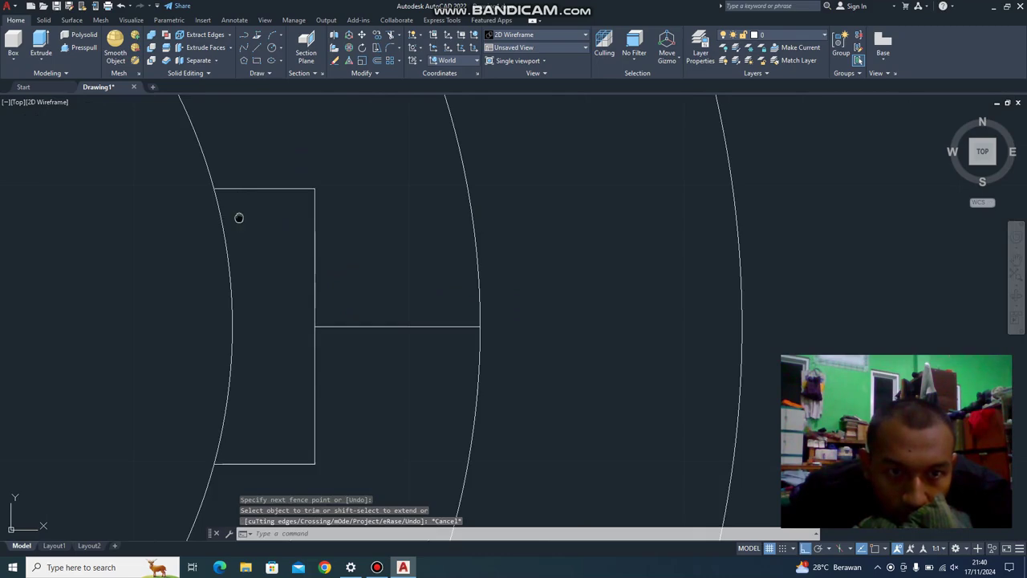
{"action": "middle_click_drag", "start_coordinate": [238, 217], "coordinate": [310, 228]}
{"action": "scroll", "coordinate": [366, 230], "scroll_direction": "up", "scroll_amount": 2}
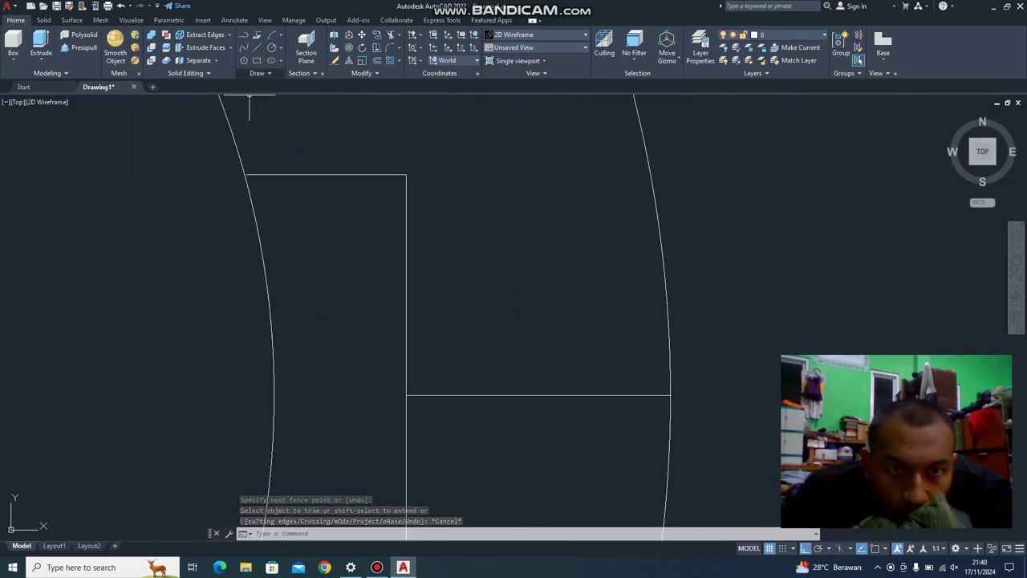
Draw a line with object snap from the arc-rectangle corner to the lower arc endpoint.
{"action": "type", "text": "l"}
{"action": "key", "text": "Return"}
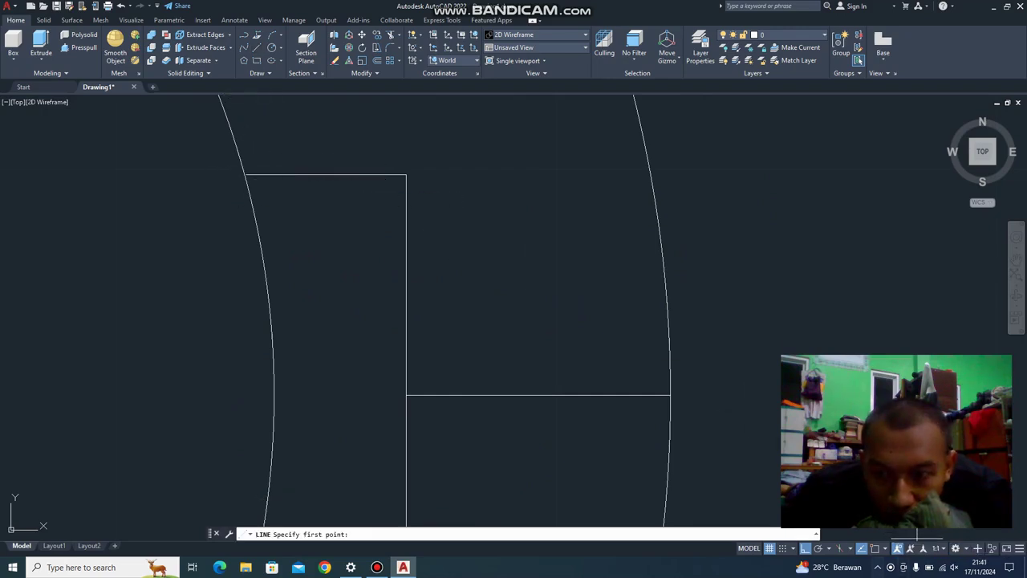
{"action": "key", "text": "F3"}
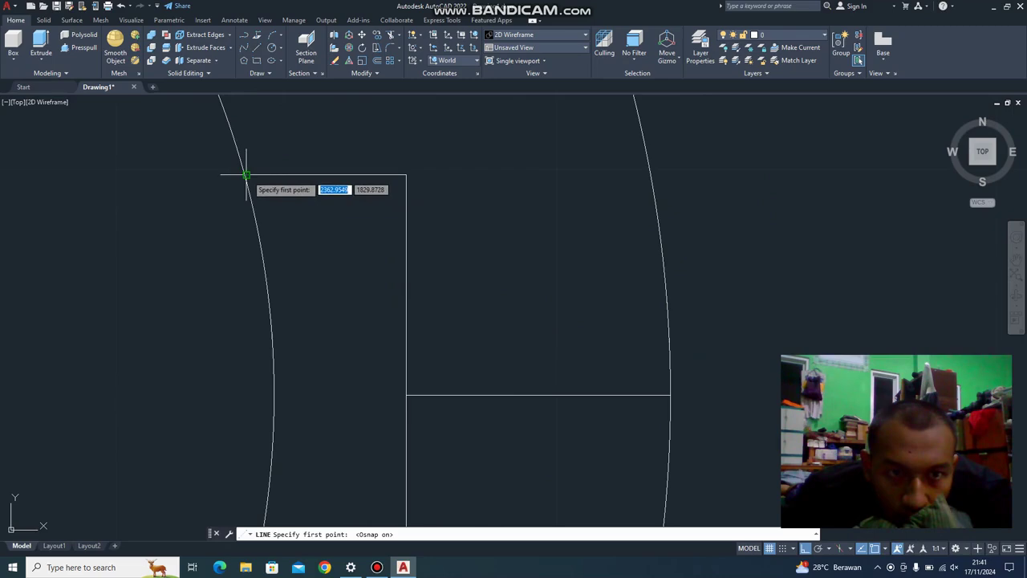
{"action": "left_click", "coordinate": [246, 174]}
{"action": "scroll", "coordinate": [310, 273], "scroll_direction": "down", "scroll_amount": 2}
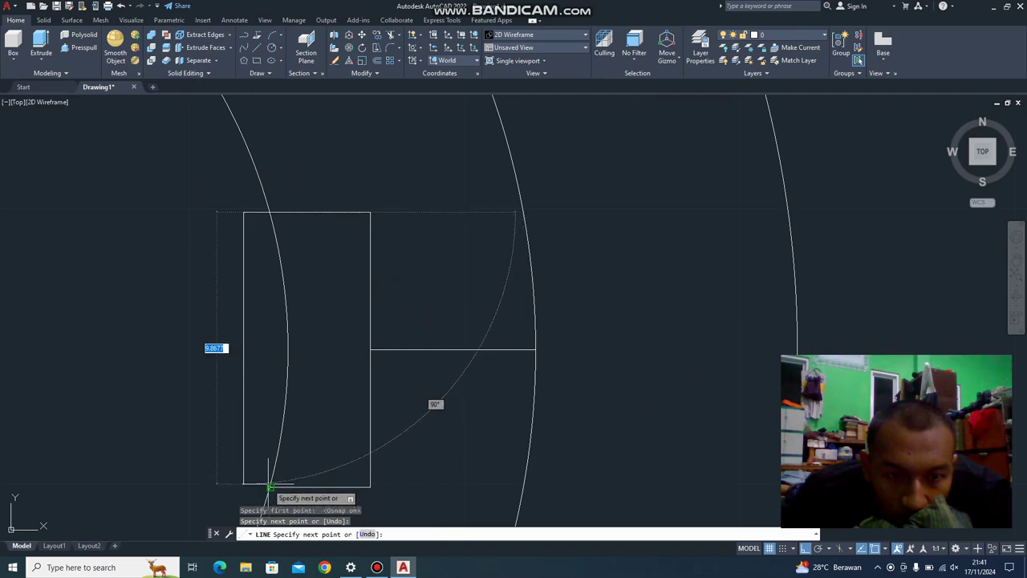
{"action": "left_click", "coordinate": [270, 484]}
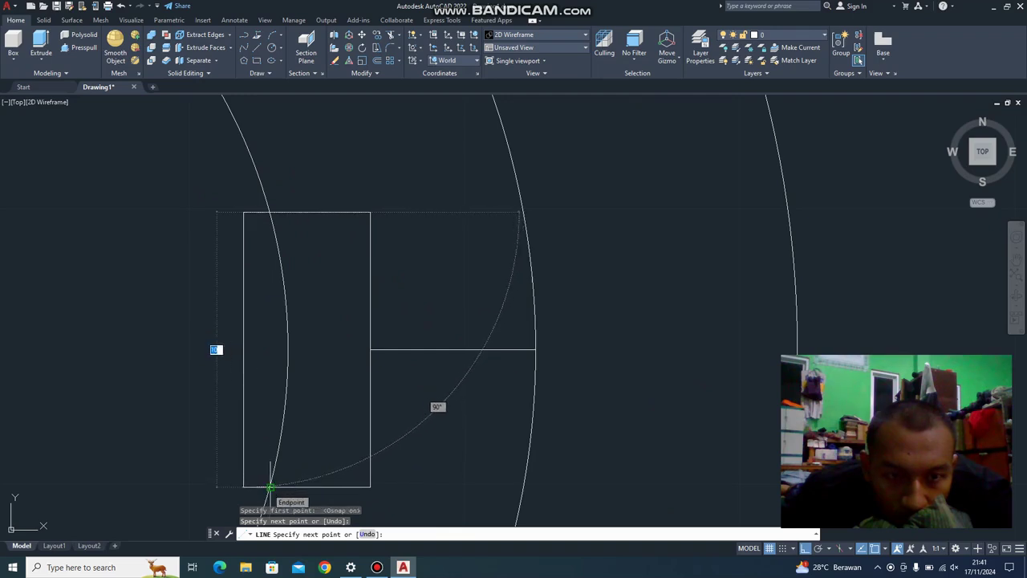
{"action": "left_click", "coordinate": [270, 484]}
{"action": "key", "text": "Escape"}
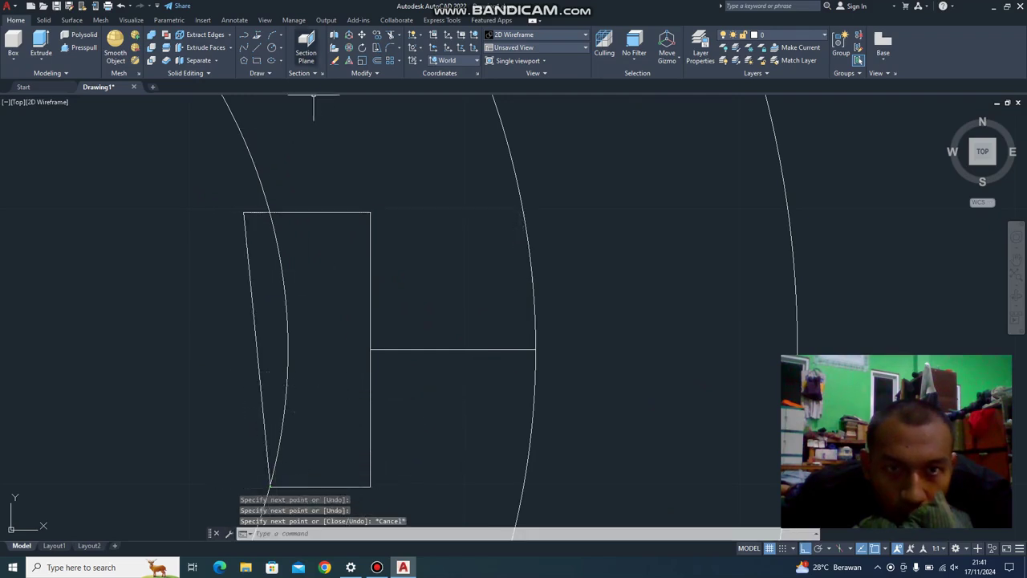
Trim the top edge stub, stray curve and arc inside the keyway rectangle.
{"action": "type", "text": "tr"}
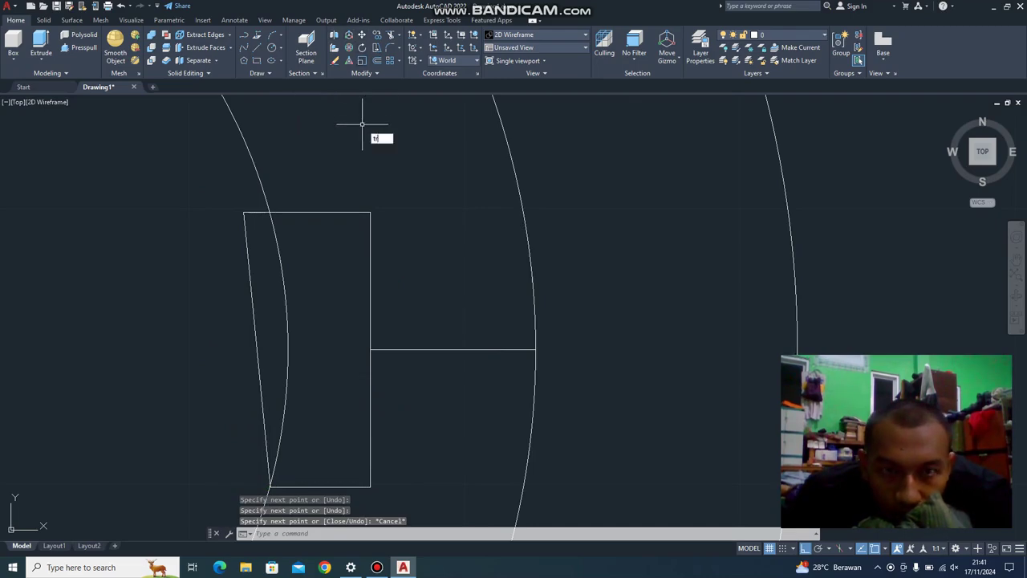
{"action": "key", "text": "Return"}
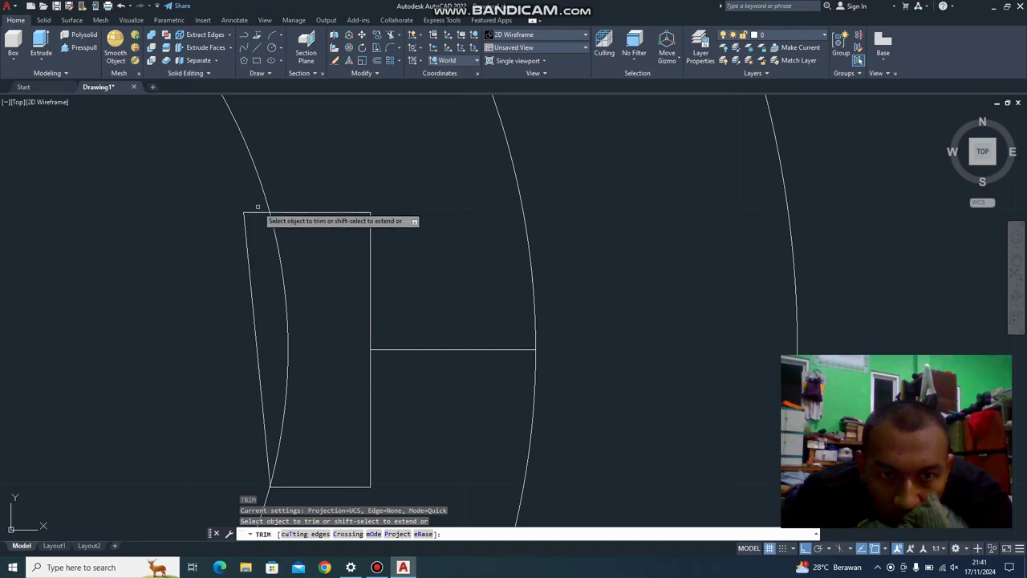
{"action": "left_click", "coordinate": [246, 215]}
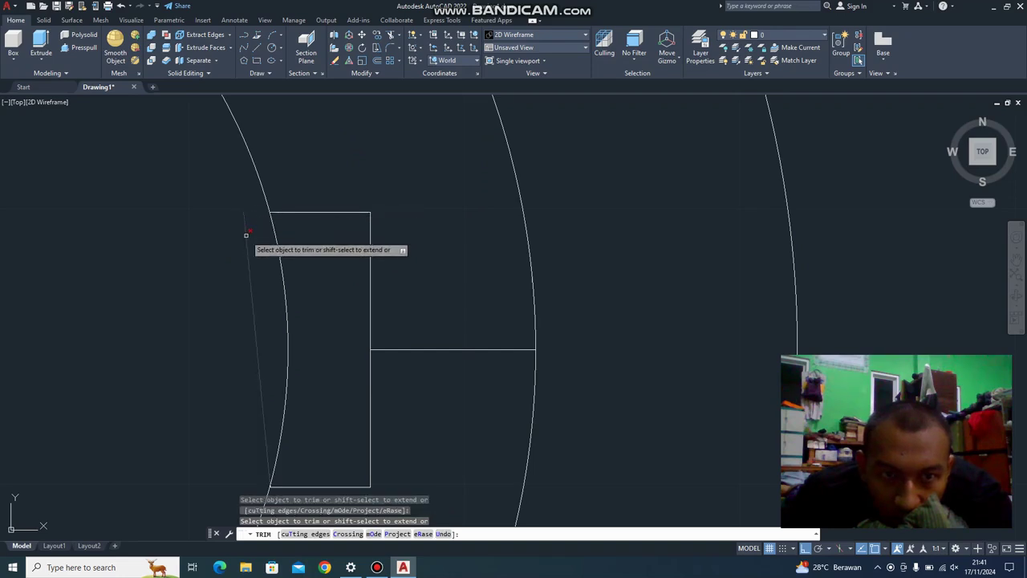
{"action": "left_click", "coordinate": [246, 232]}
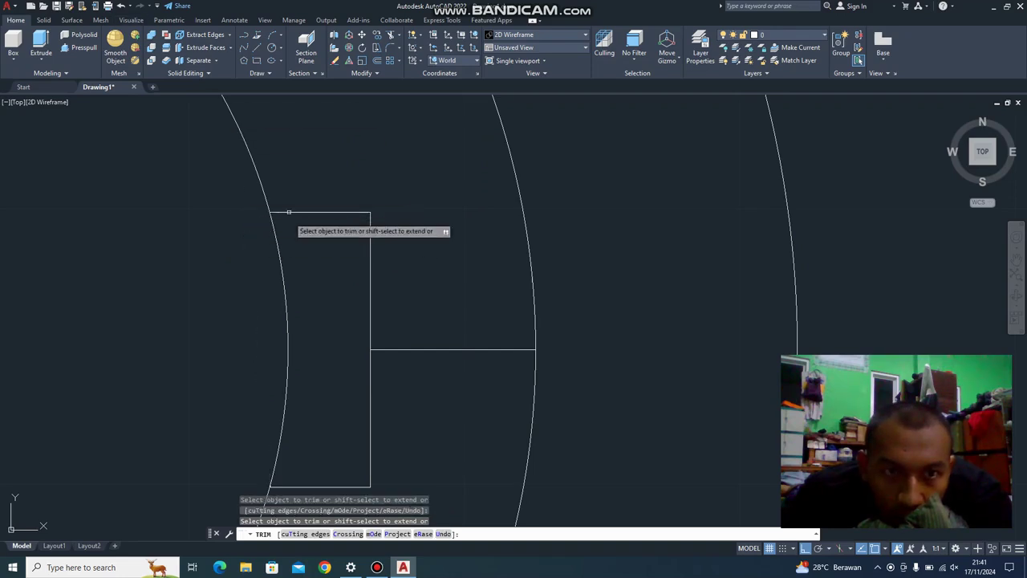
{"action": "left_click", "coordinate": [280, 248]}
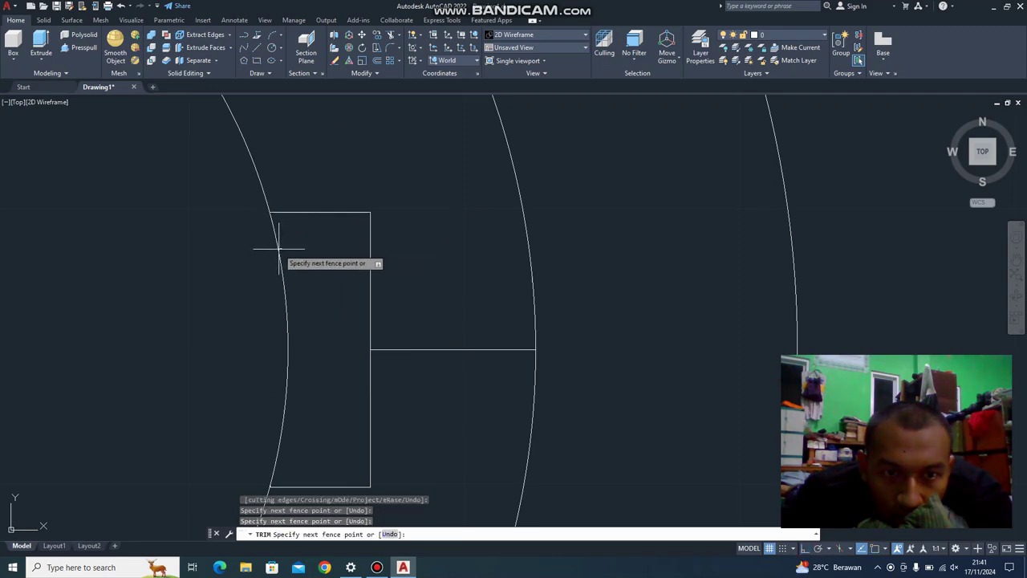
{"action": "key", "text": "Return"}
{"action": "scroll", "coordinate": [257, 482], "scroll_direction": "down", "scroll_amount": 2}
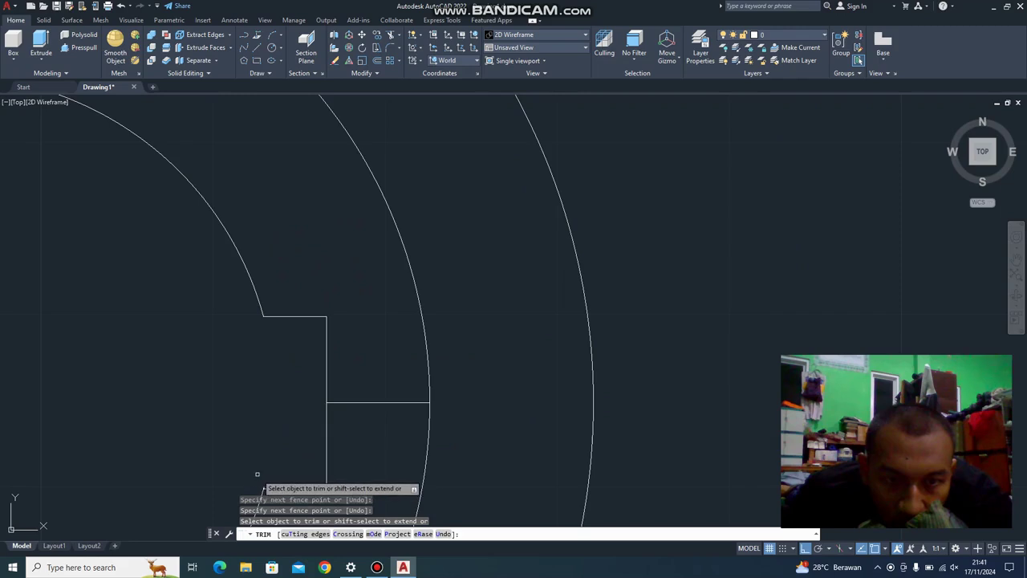
{"action": "middle_click_drag", "start_coordinate": [257, 474], "coordinate": [271, 392]}
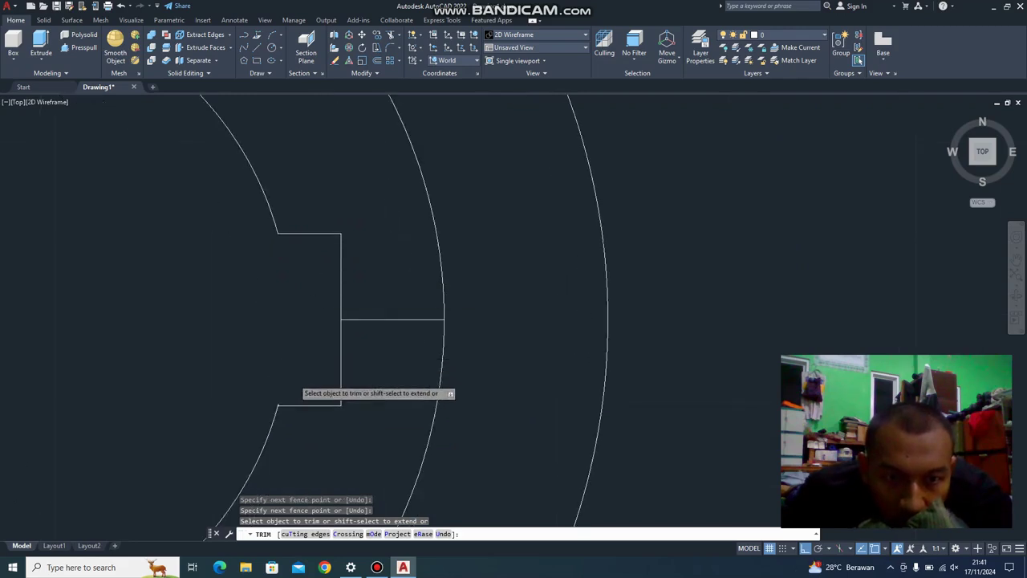
{"action": "scroll", "coordinate": [294, 378], "scroll_direction": "up", "scroll_amount": 4}
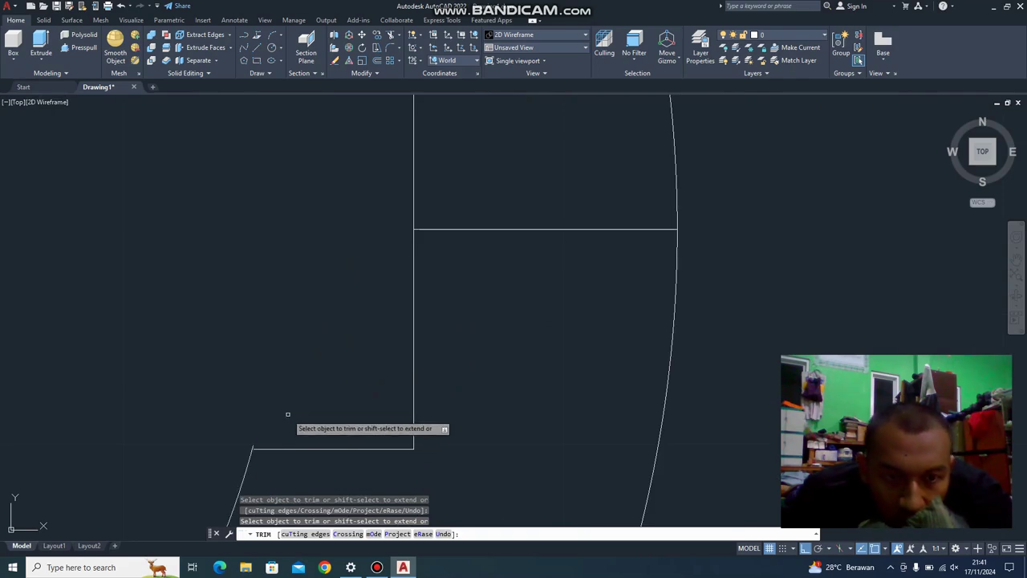
{"action": "scroll", "coordinate": [276, 411], "scroll_direction": "down", "scroll_amount": 2}
{"action": "key", "text": "Escape"}
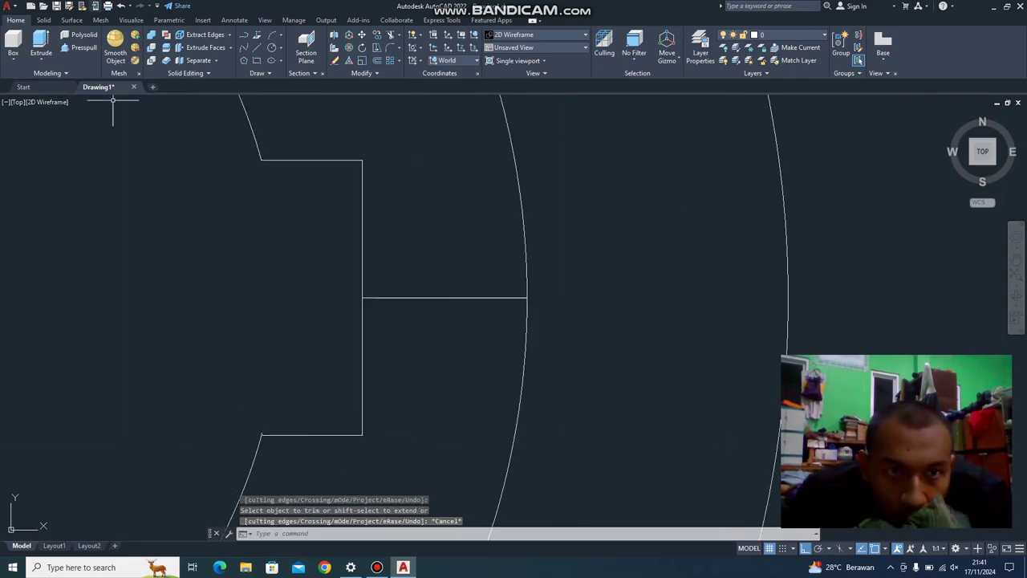
Draw a short horizontal line from the rectangle's lower-left corner to left of the arc.
{"action": "type", "text": "l"}
{"action": "key", "text": "Return"}
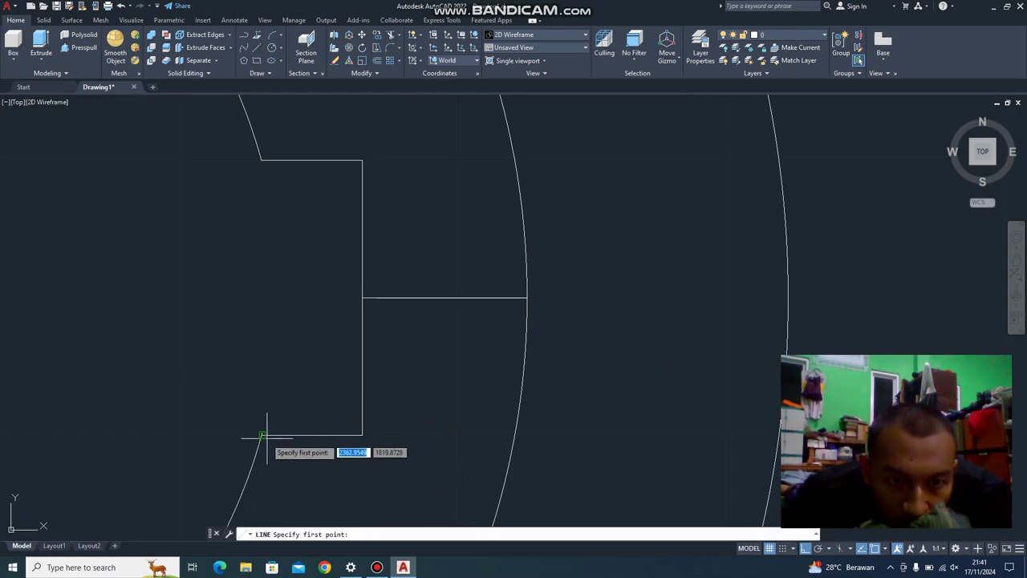
{"action": "left_click", "coordinate": [261, 435]}
{"action": "left_click", "coordinate": [238, 435]}
{"action": "key", "text": "Escape"}
{"action": "type", "text": "t"}
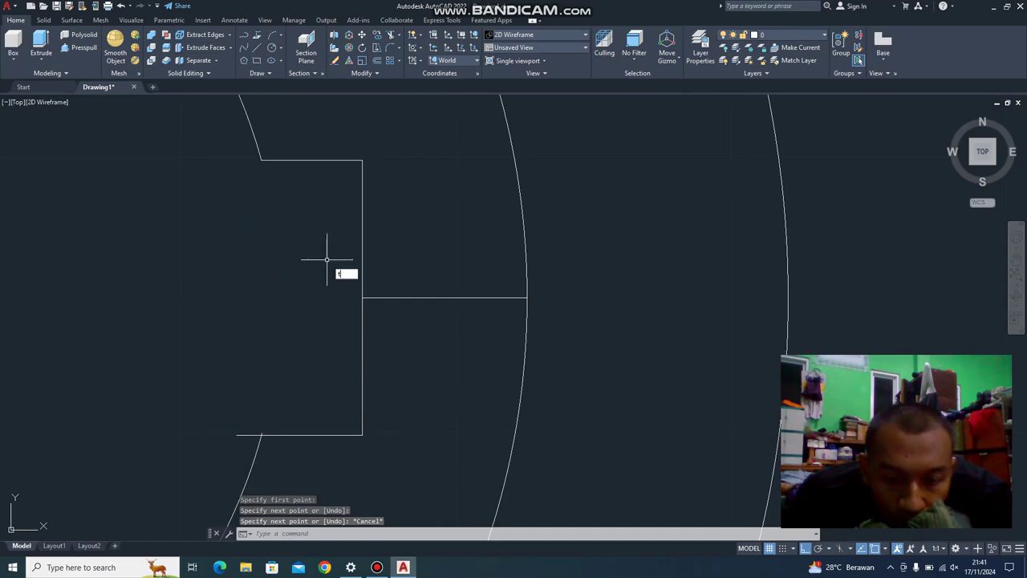
Trim the short stub left of the arc and zoom out.
{"action": "type", "text": "r"}
{"action": "key", "text": "Return"}
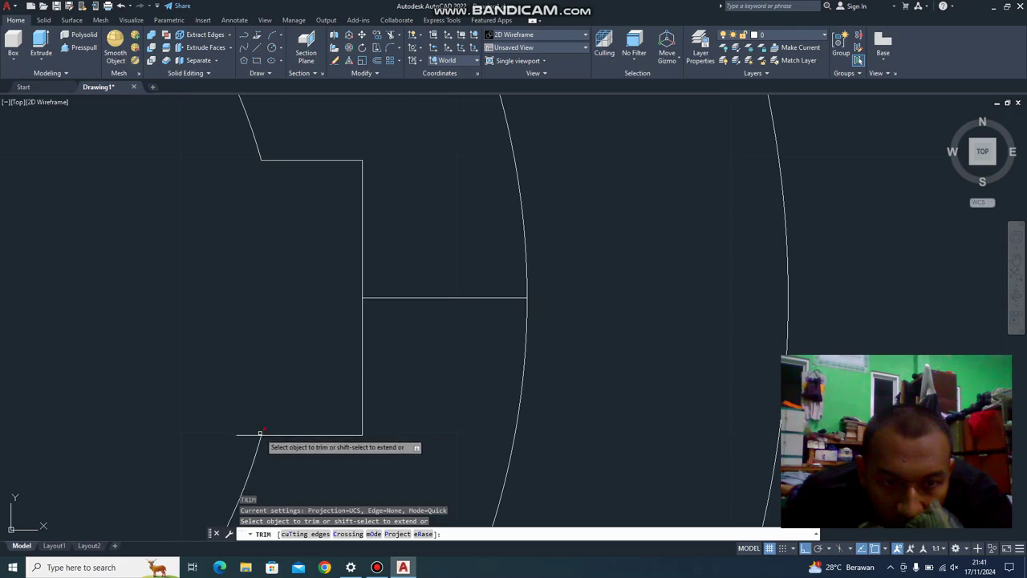
{"action": "left_click", "coordinate": [260, 434]}
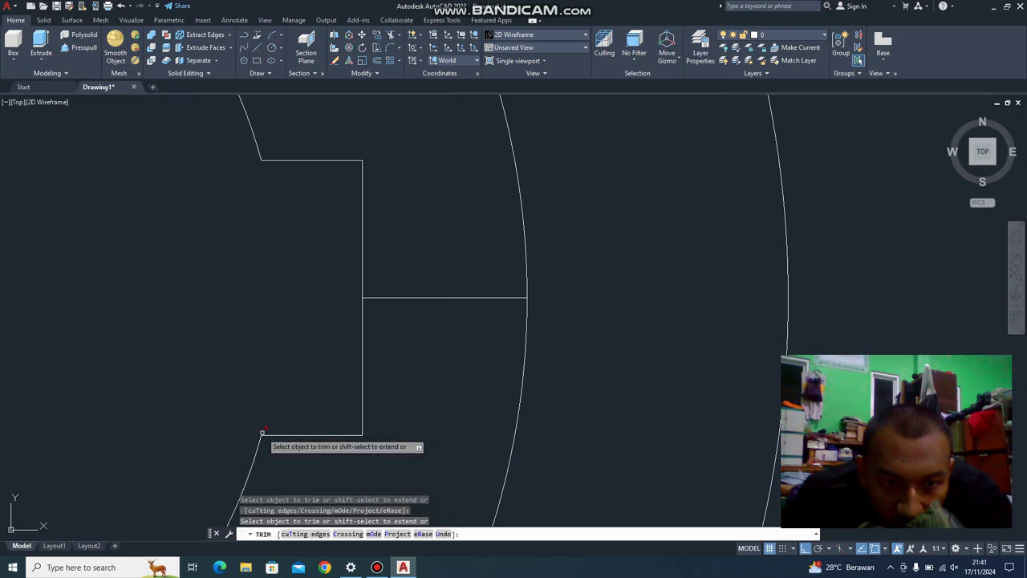
{"action": "key", "text": "Escape"}
{"action": "scroll", "coordinate": [413, 337], "scroll_direction": "down", "scroll_amount": 3}
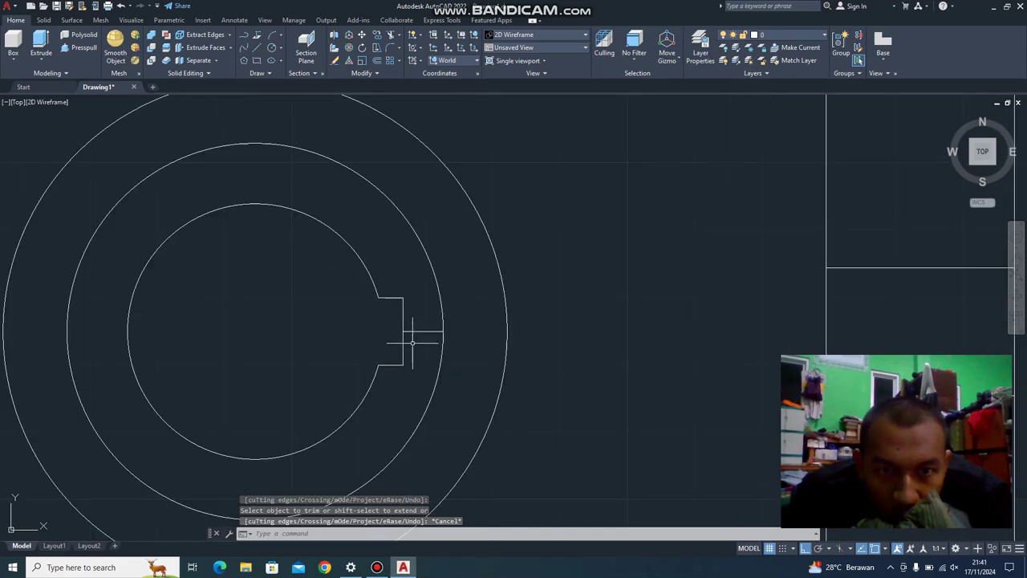
{"action": "type", "text": "tr"}
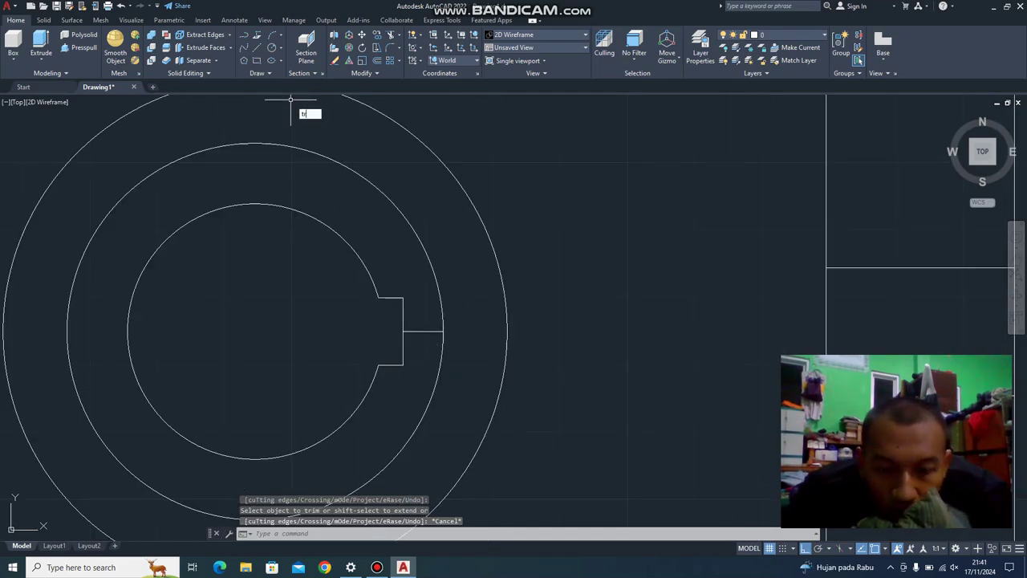
{"action": "key", "text": "Return"}
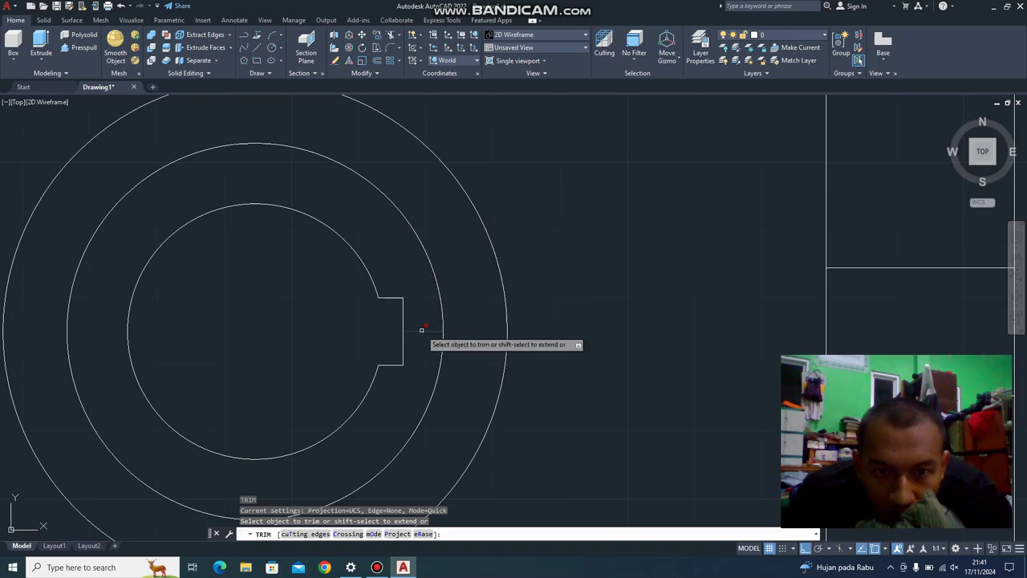
{"action": "key", "text": "Escape"}
{"action": "scroll", "coordinate": [535, 274], "scroll_direction": "down", "scroll_amount": 5}
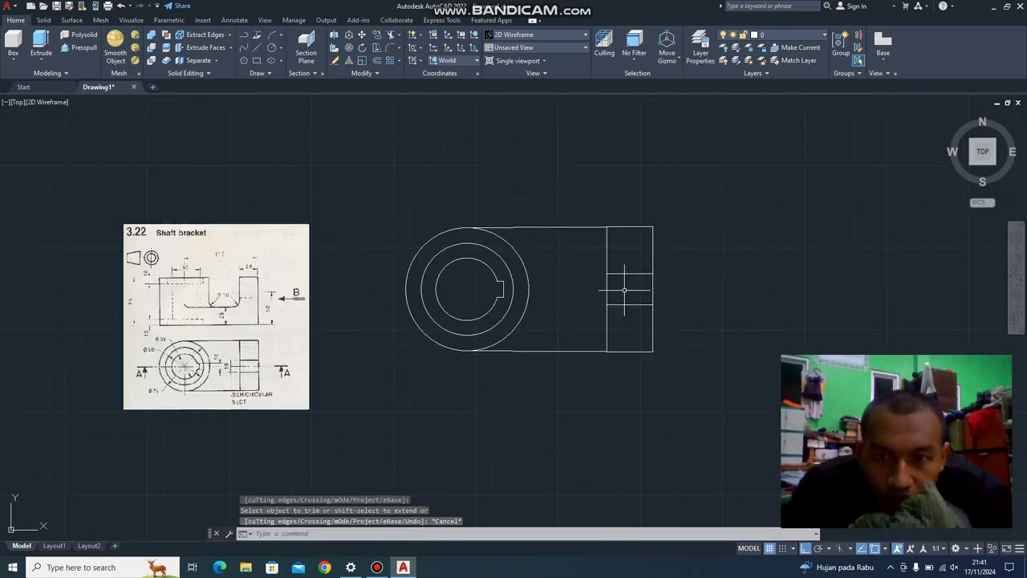
Orbit the flat top-down bracket outline into a tilted, angled 3D view.
{"action": "scroll", "coordinate": [549, 305], "scroll_direction": "up", "scroll_amount": 2}
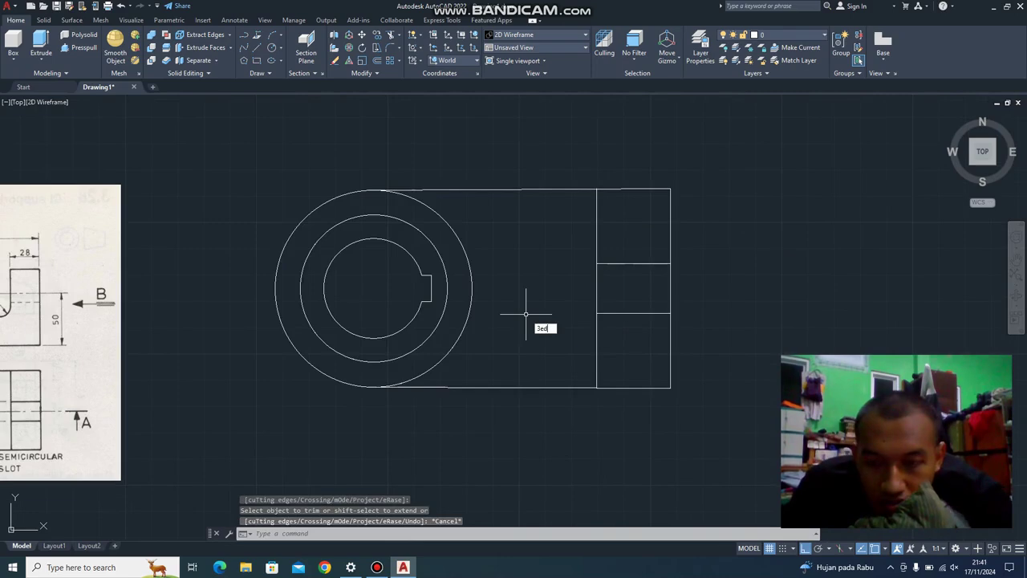
{"action": "type", "text": "d"}
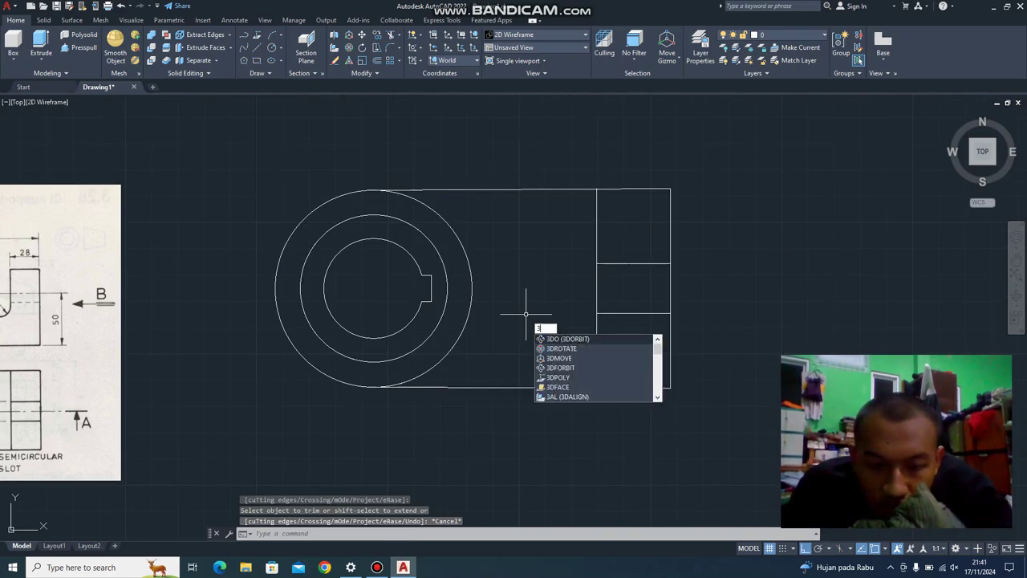
{"action": "key", "text": "Down"}
{"action": "key", "text": "Return"}
{"action": "left_click_drag", "start_coordinate": [528, 309], "coordinate": [529, 241]}
{"action": "left_click_drag", "start_coordinate": [482, 294], "coordinate": [562, 294]}
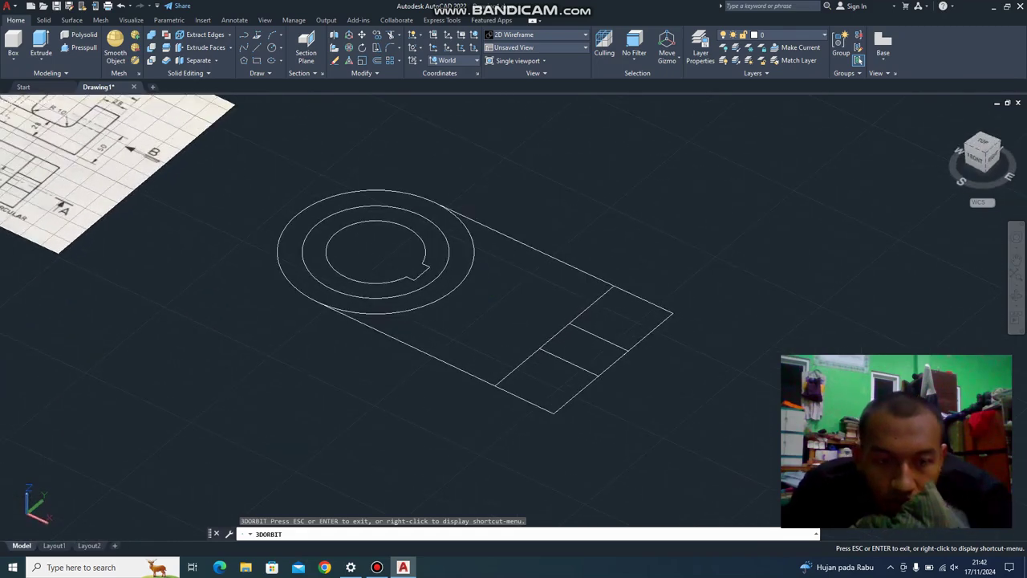
{"action": "key", "text": "Escape"}
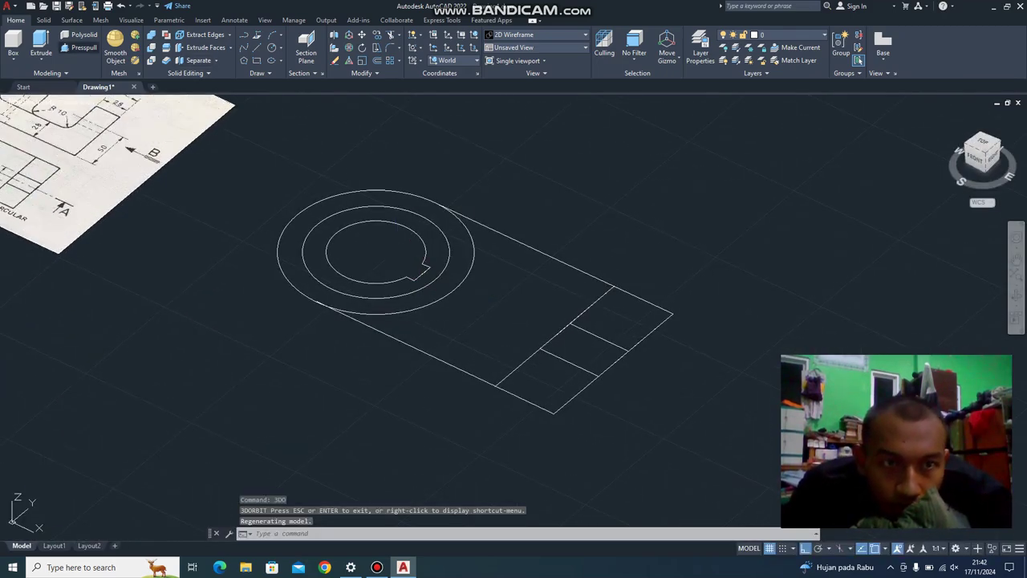
{"action": "key", "text": "ctrl+shift+e"}
Press-pull the base area into a block and the end rectangles into 75-high uprights.
{"action": "left_click", "coordinate": [508, 305]}
{"action": "type", "text": "28"}
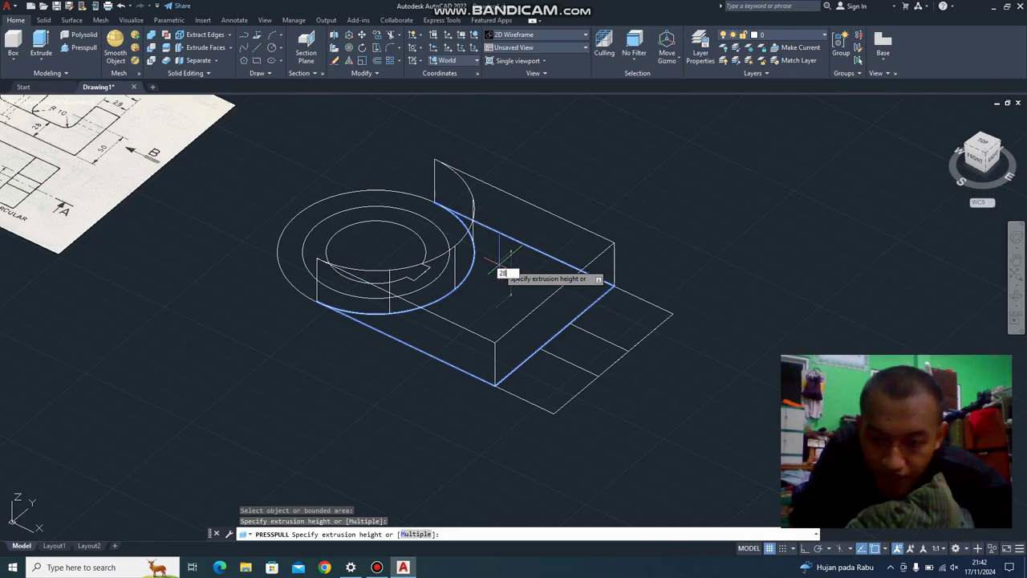
{"action": "key", "text": "Return"}
{"action": "left_click", "coordinate": [631, 308]}
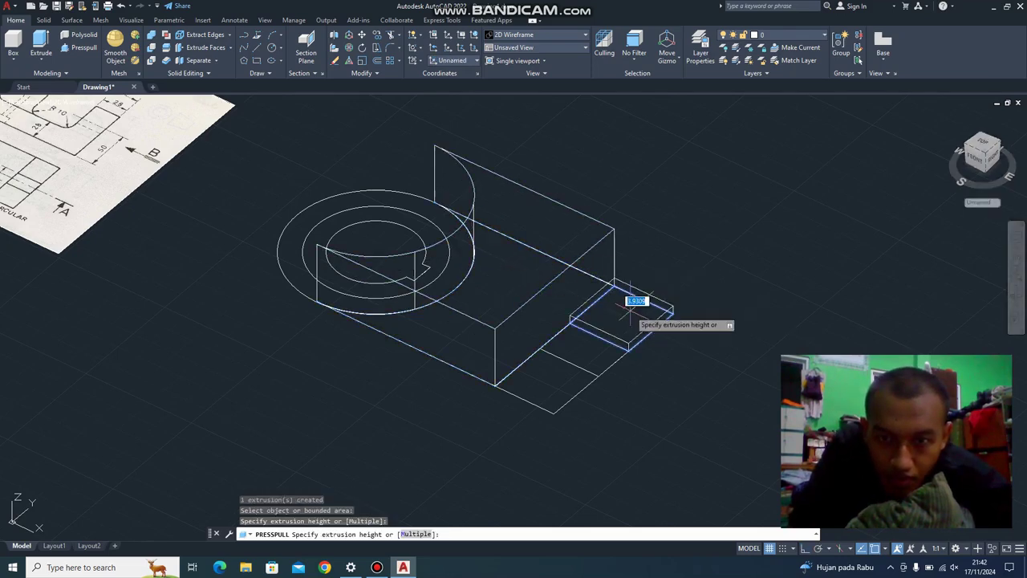
{"action": "type", "text": "75"}
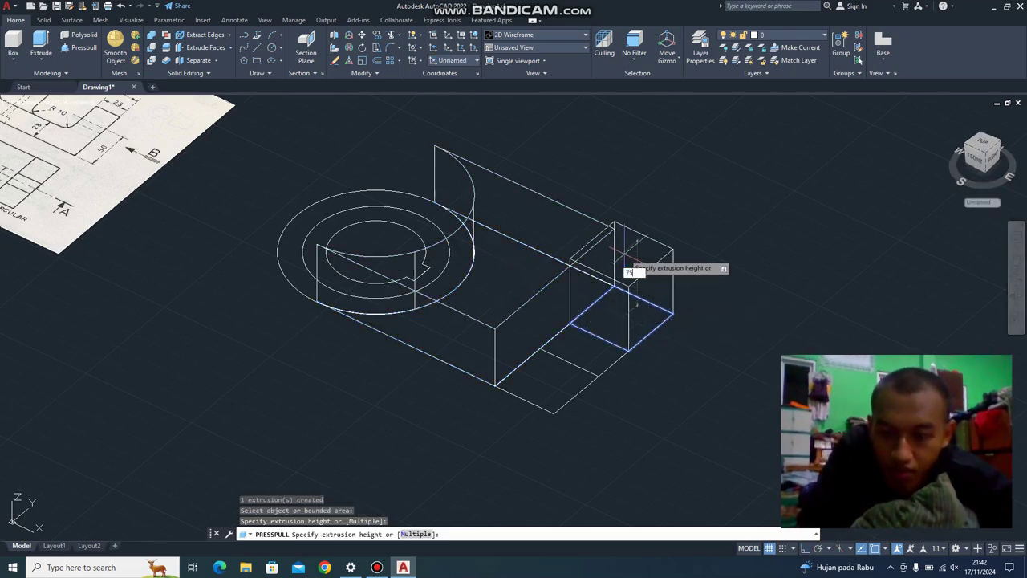
{"action": "key", "text": "Return"}
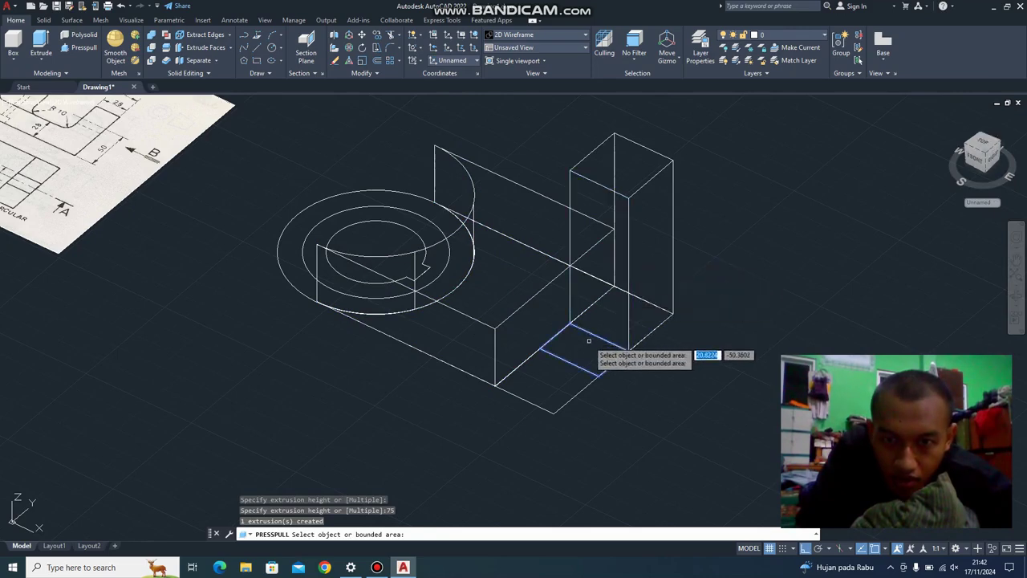
{"action": "left_click", "coordinate": [589, 347]}
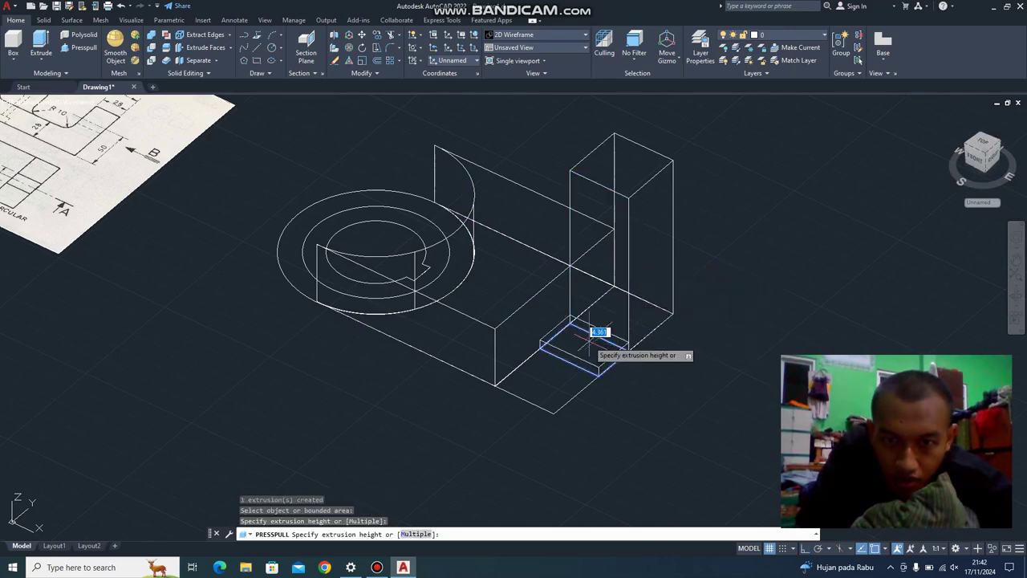
{"action": "left_click", "coordinate": [580, 265]}
{"action": "left_click", "coordinate": [554, 377]}
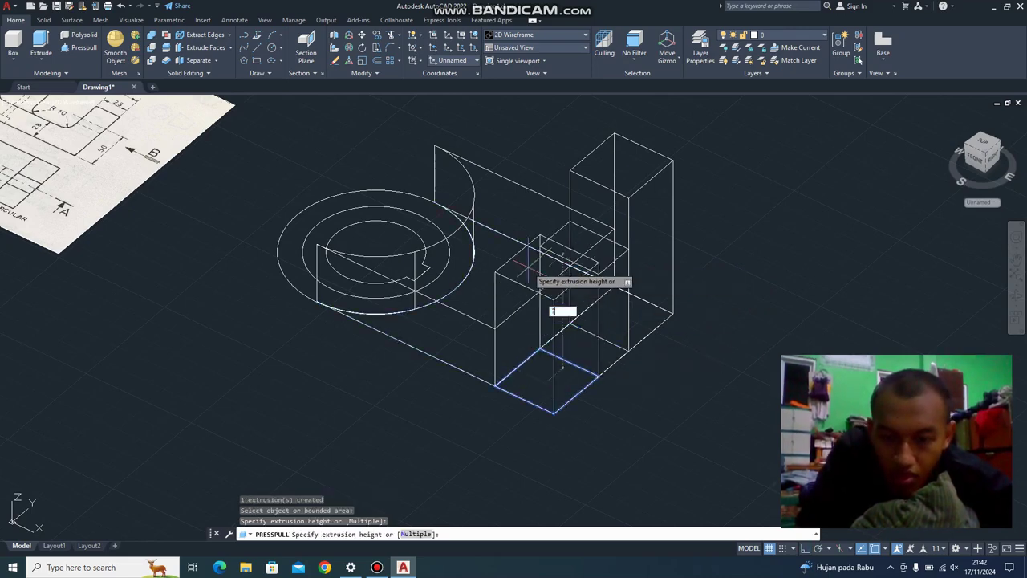
{"action": "type", "text": "5"}
{"action": "key", "text": "Return"}
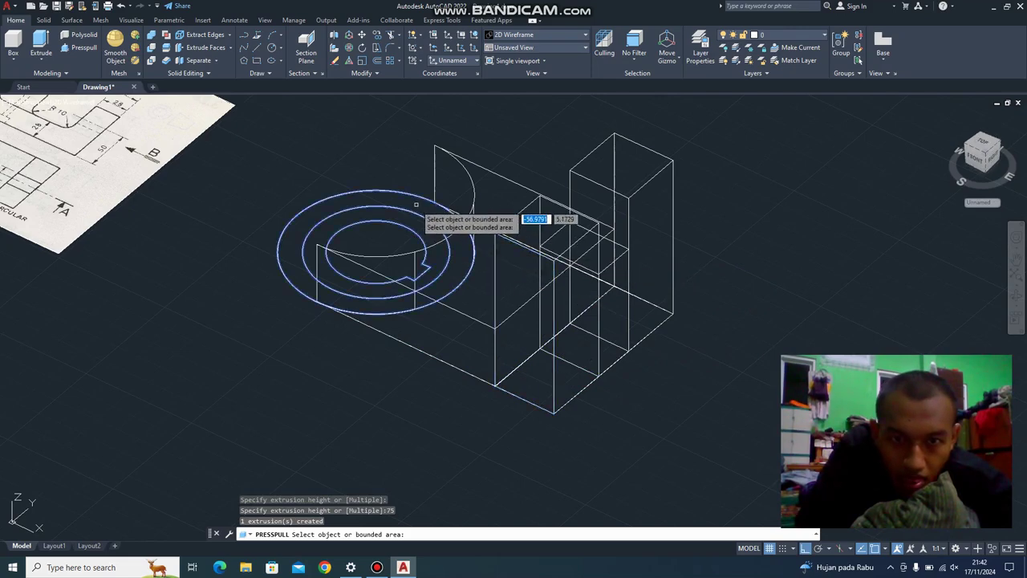
Press-pull the inner and outer hub rings into cylinders, the outer ring 75 high.
{"action": "left_click", "coordinate": [409, 216]}
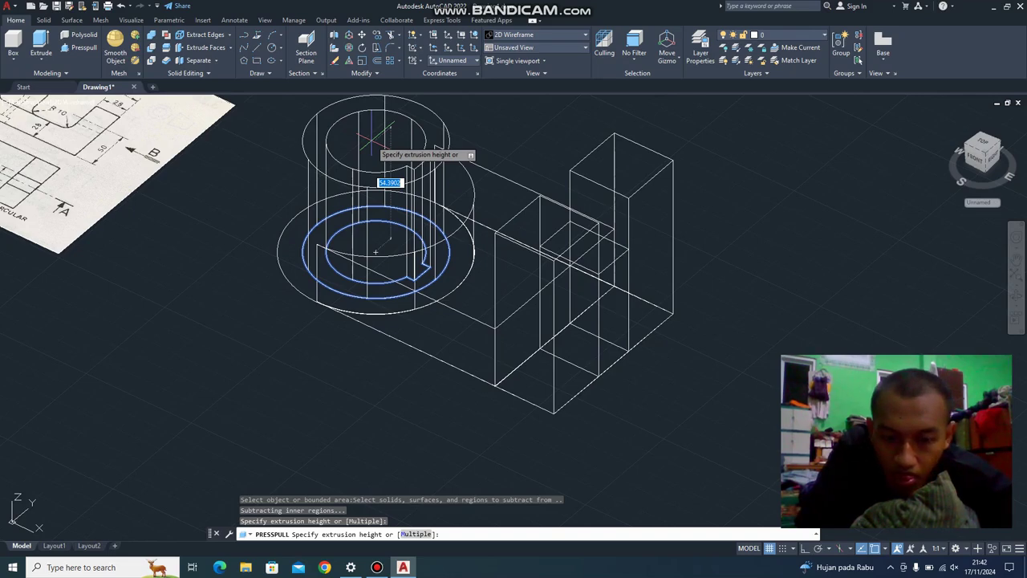
{"action": "left_click", "coordinate": [372, 140]}
{"action": "left_click", "coordinate": [312, 227]}
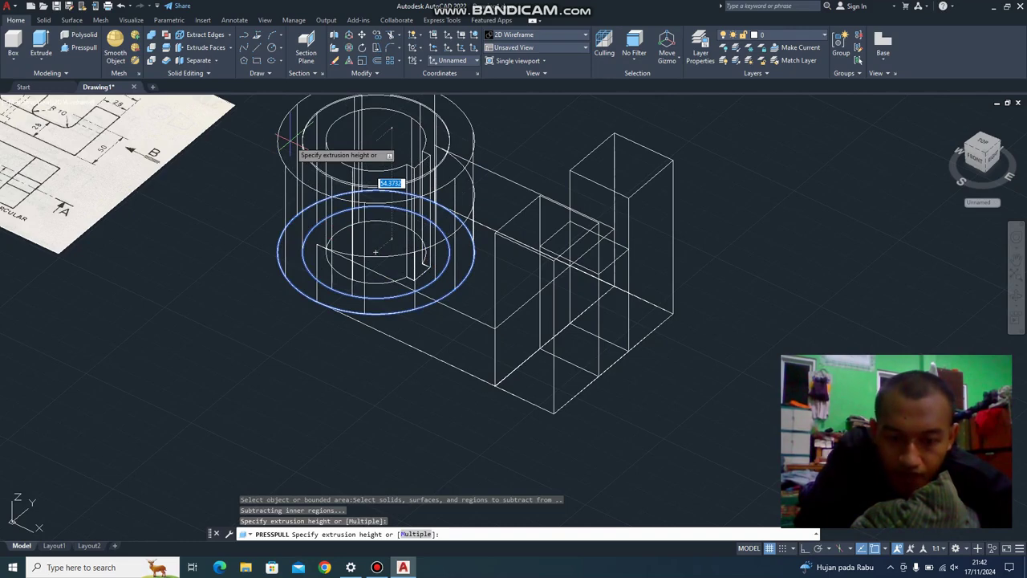
{"action": "key", "text": "Return"}
{"action": "key", "text": "Return"}
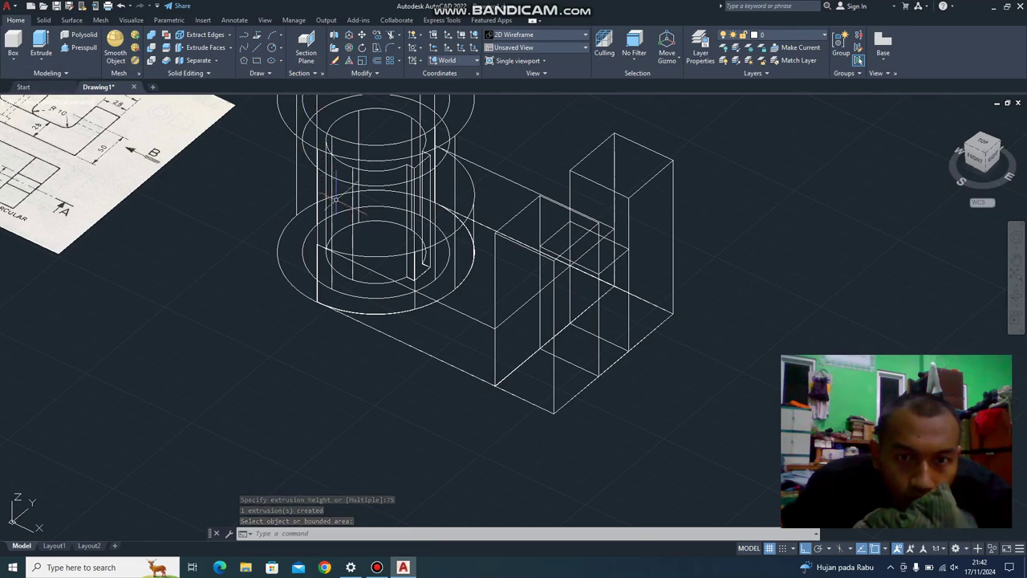
Move the inner cylinder 10 units with the MOVE command.
{"action": "middle_click_drag", "start_coordinate": [353, 189], "coordinate": [387, 303]}
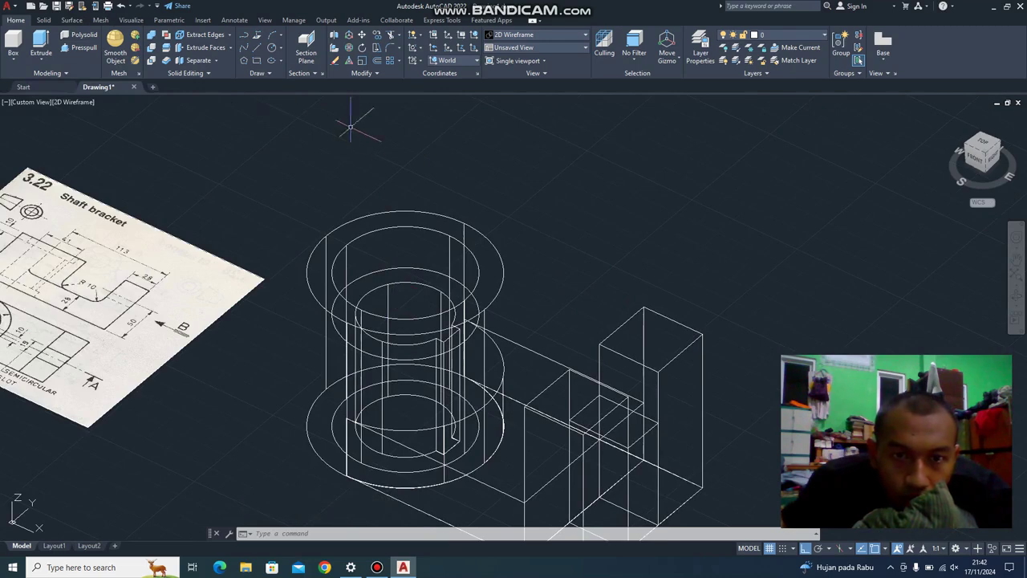
{"action": "left_click", "coordinate": [401, 273]}
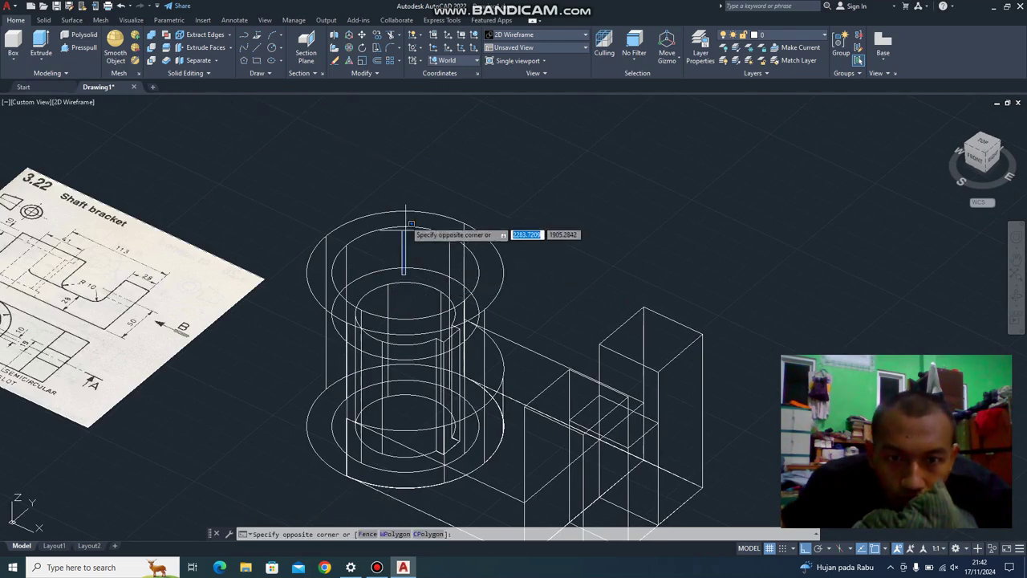
{"action": "key", "text": "Escape"}
{"action": "type", "text": "m"}
{"action": "key", "text": "Return"}
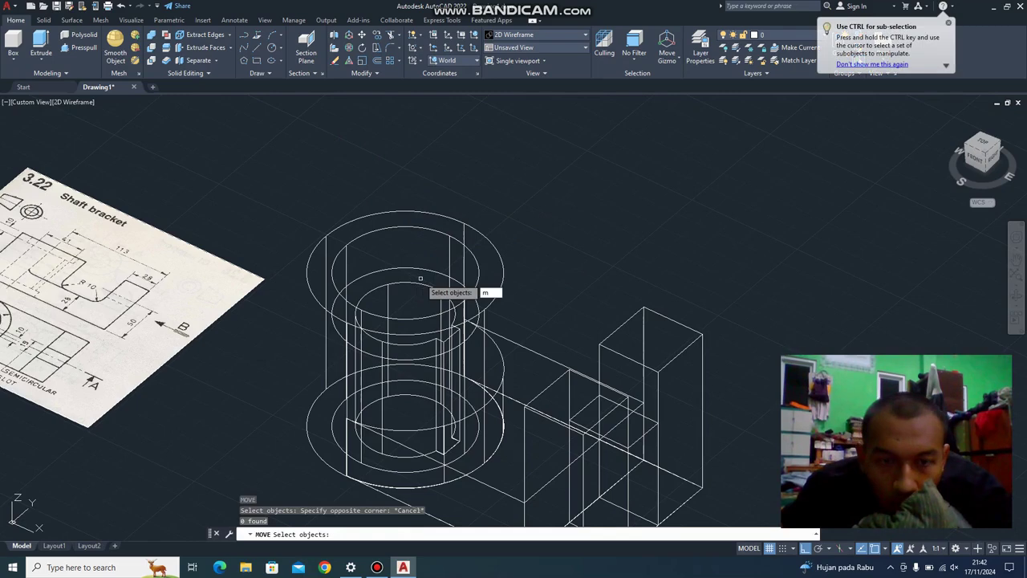
{"action": "key", "text": "Escape"}
{"action": "key", "text": "Escape"}
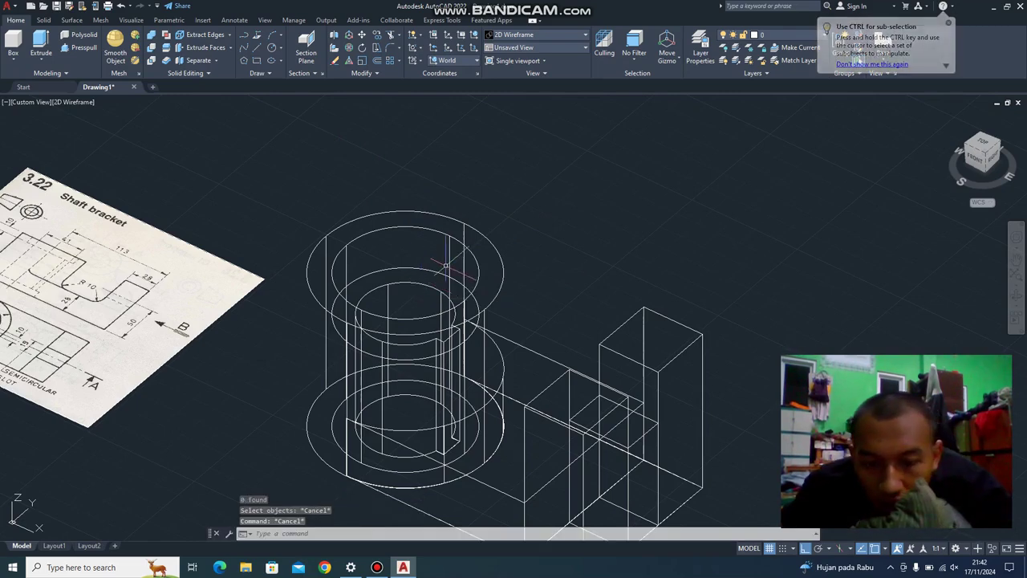
{"action": "type", "text": "m"}
{"action": "key", "text": "Return"}
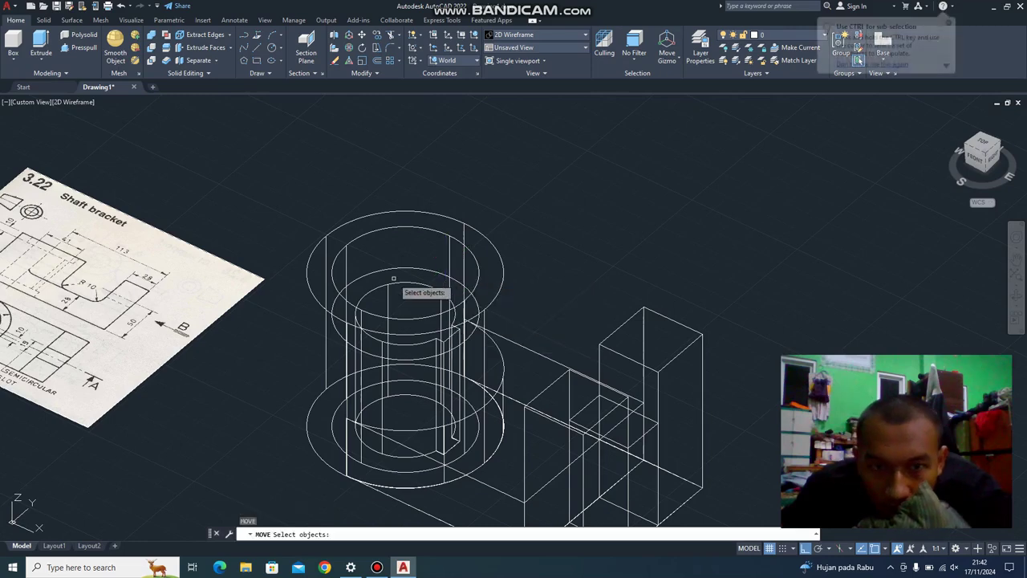
{"action": "left_click", "coordinate": [399, 274]}
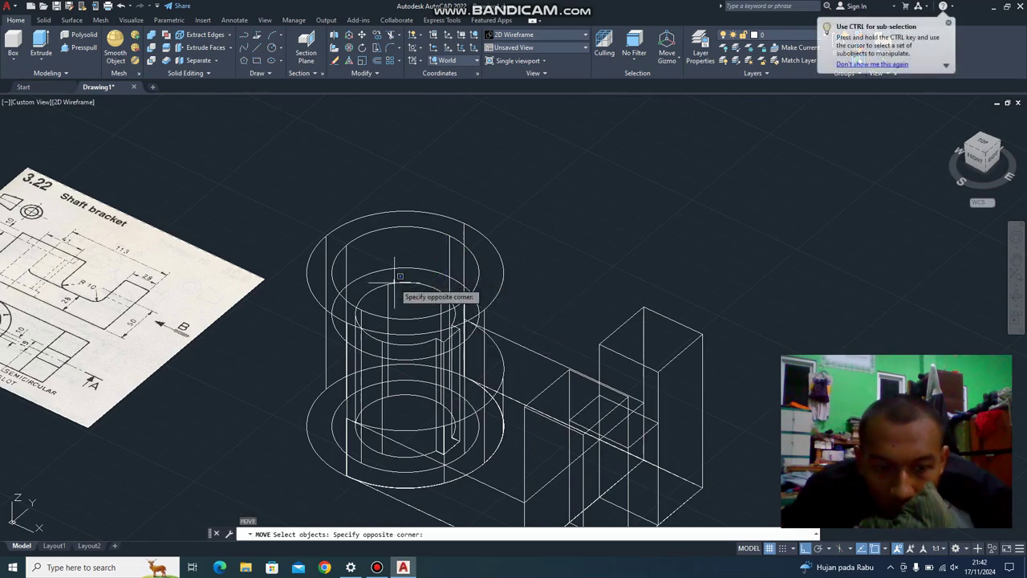
{"action": "key", "text": "Escape"}
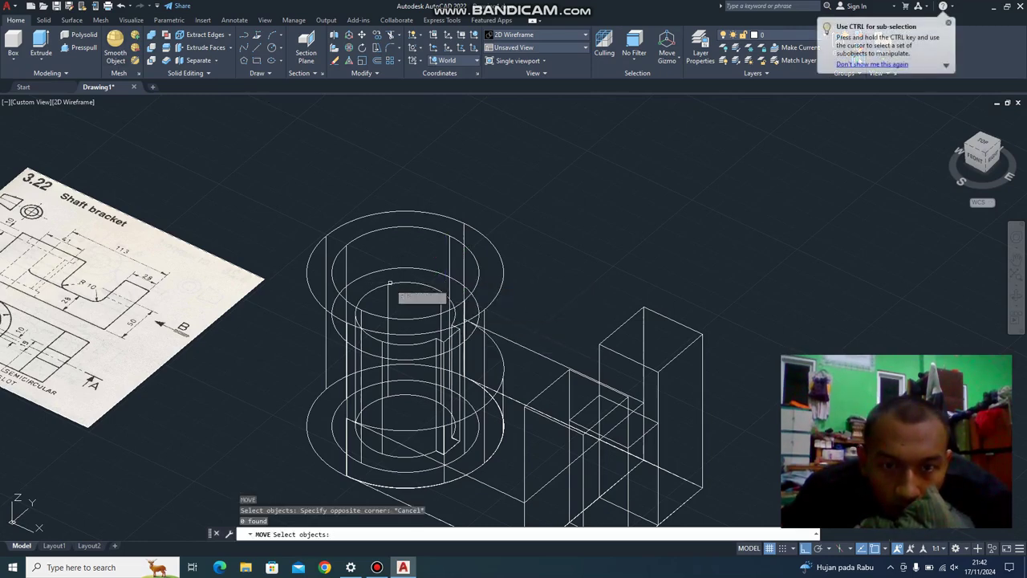
{"action": "scroll", "coordinate": [390, 283], "scroll_direction": "up", "scroll_amount": 2}
{"action": "left_click", "coordinate": [389, 284]}
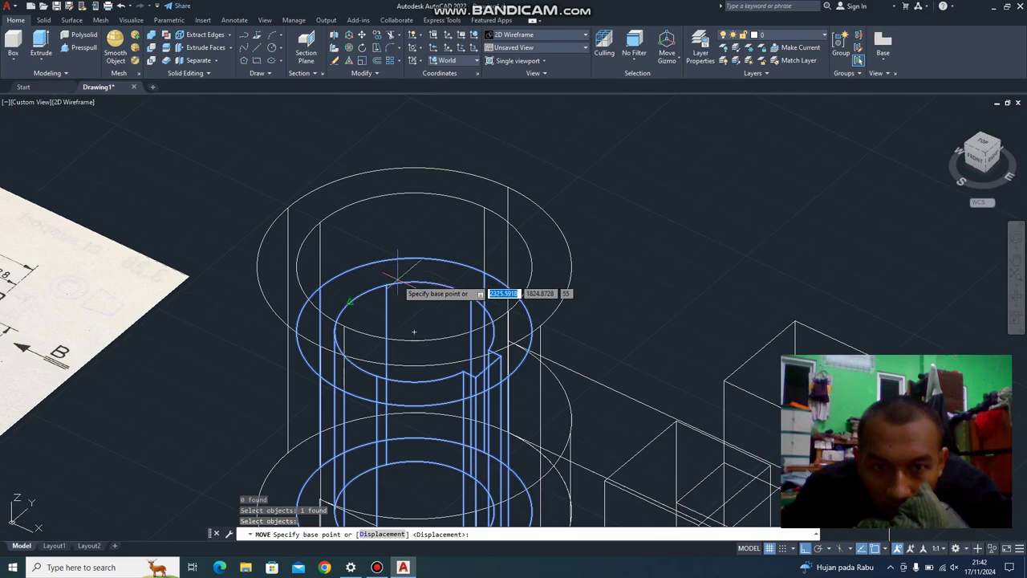
{"action": "left_click", "coordinate": [414, 331]}
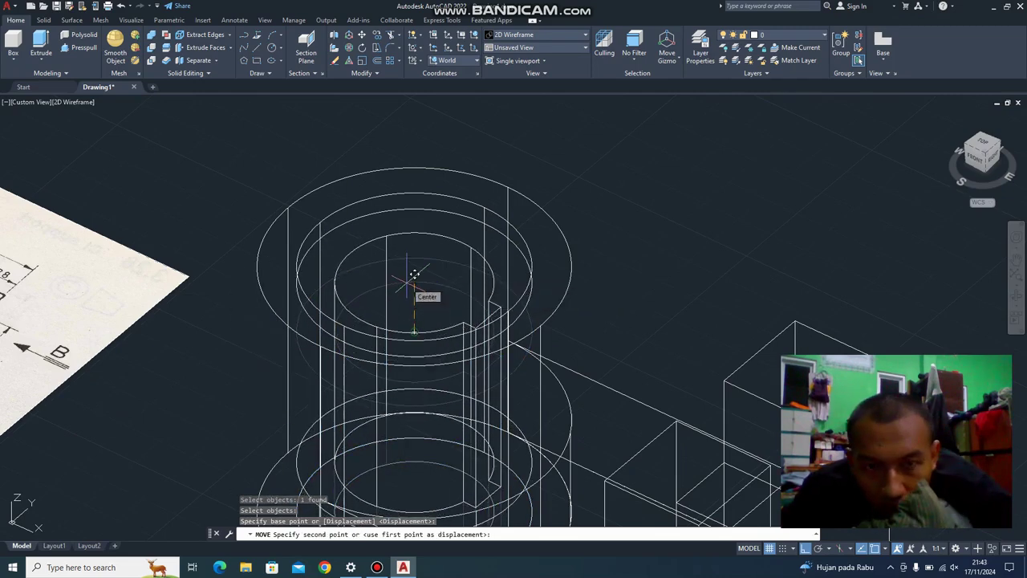
{"action": "type", "text": "10"}
{"action": "key", "text": "Return"}
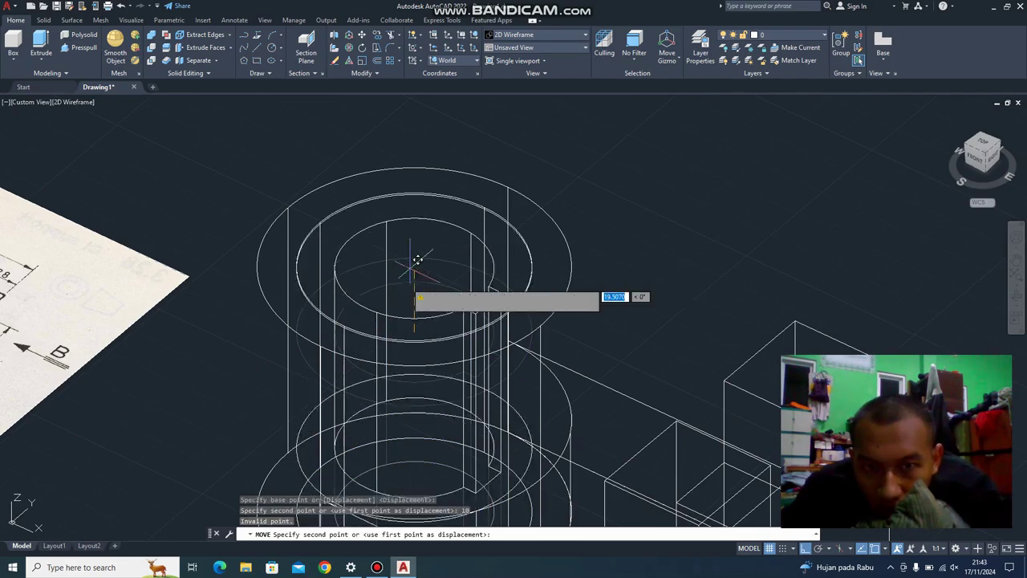
{"action": "left_click", "coordinate": [414, 333]}
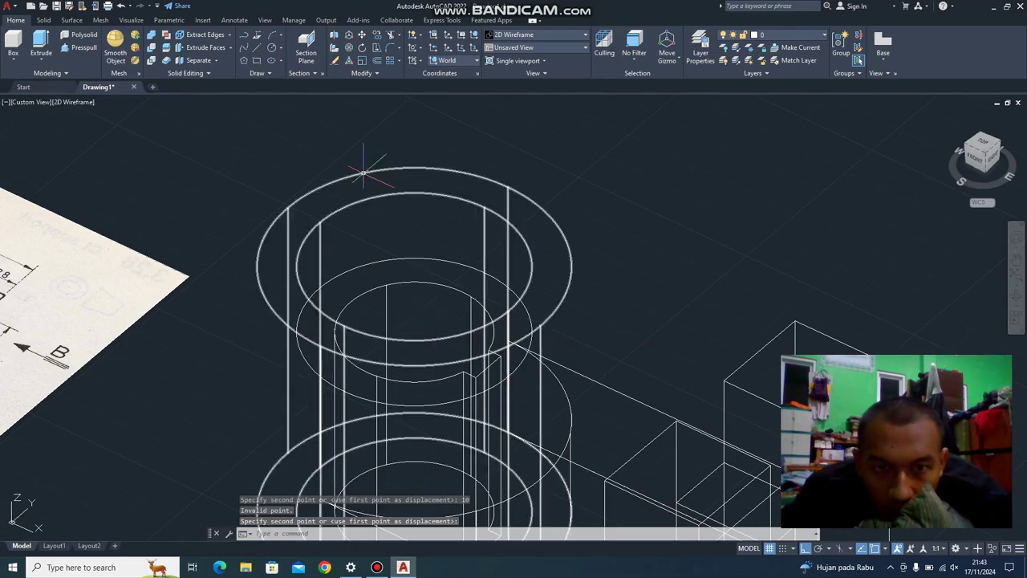
{"action": "scroll", "coordinate": [353, 176], "scroll_direction": "down", "scroll_amount": 4}
{"action": "scroll", "coordinate": [351, 186], "scroll_direction": "up", "scroll_amount": 4}
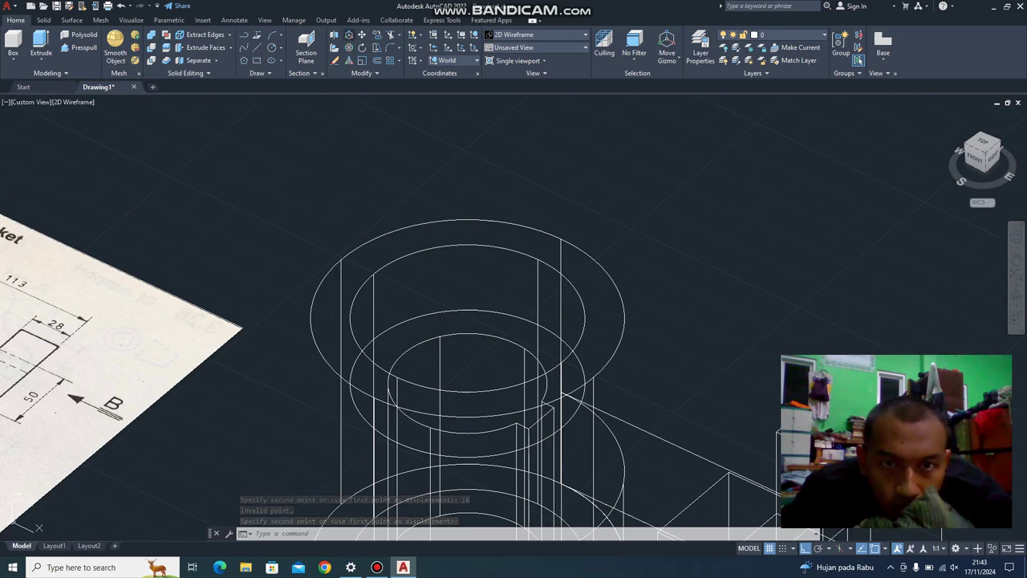
Cancel a started 3DMOVE of the inner cylinder and undo its earlier move.
{"action": "type", "text": "3m"}
{"action": "key", "text": "Return"}
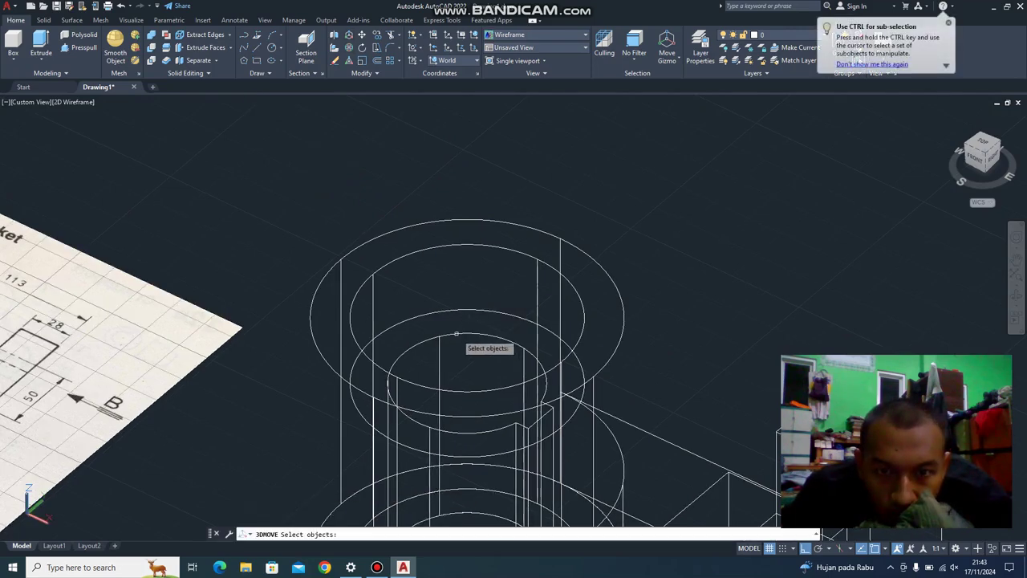
{"action": "left_click", "coordinate": [455, 333]}
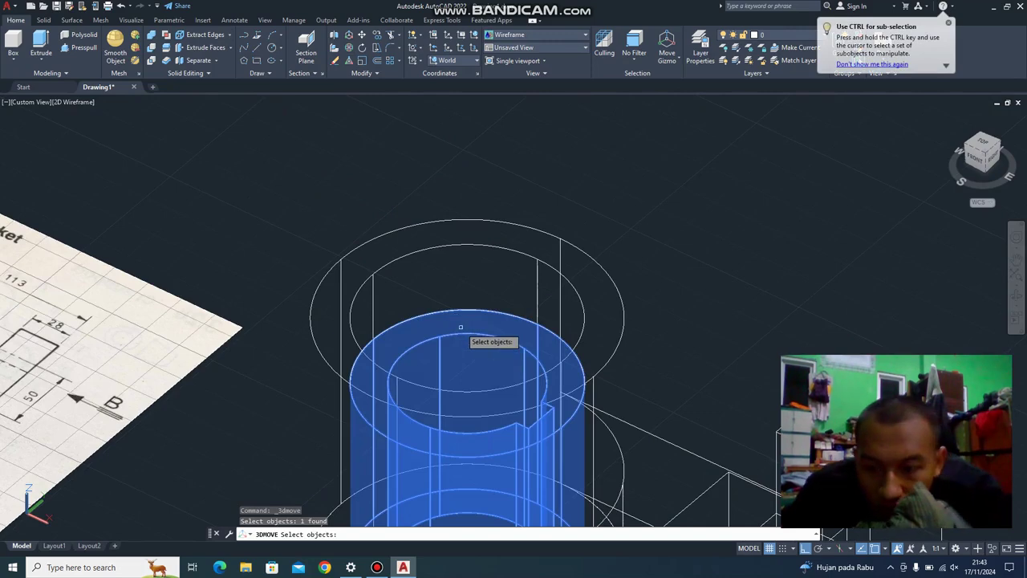
{"action": "key", "text": "Return"}
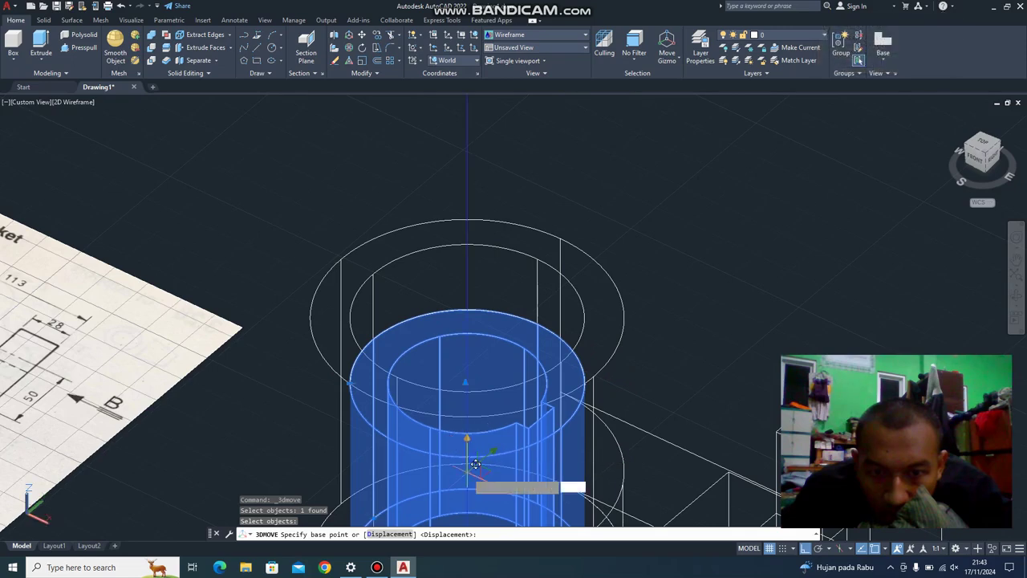
{"action": "left_click", "coordinate": [475, 461]}
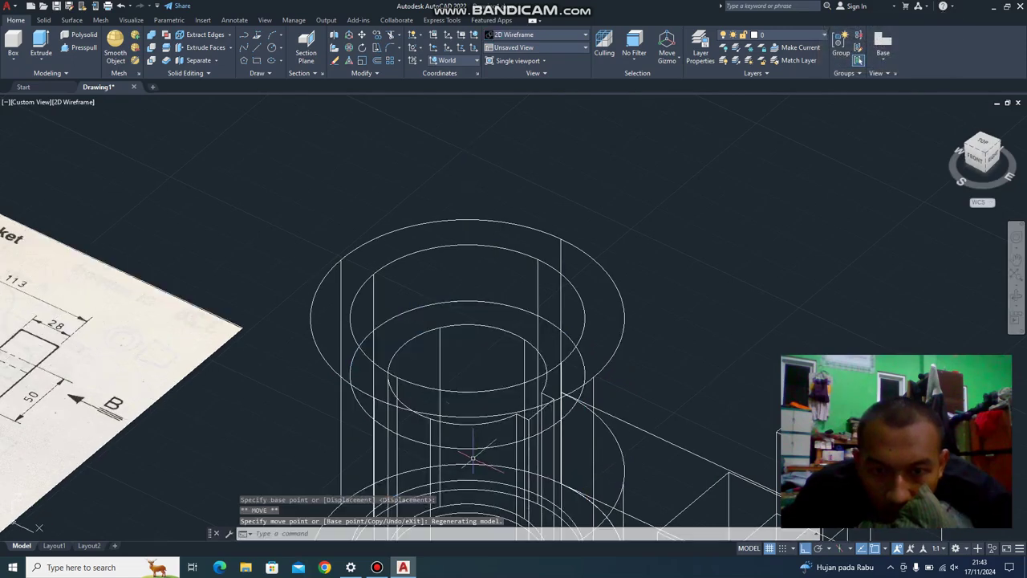
{"action": "key", "text": "Escape"}
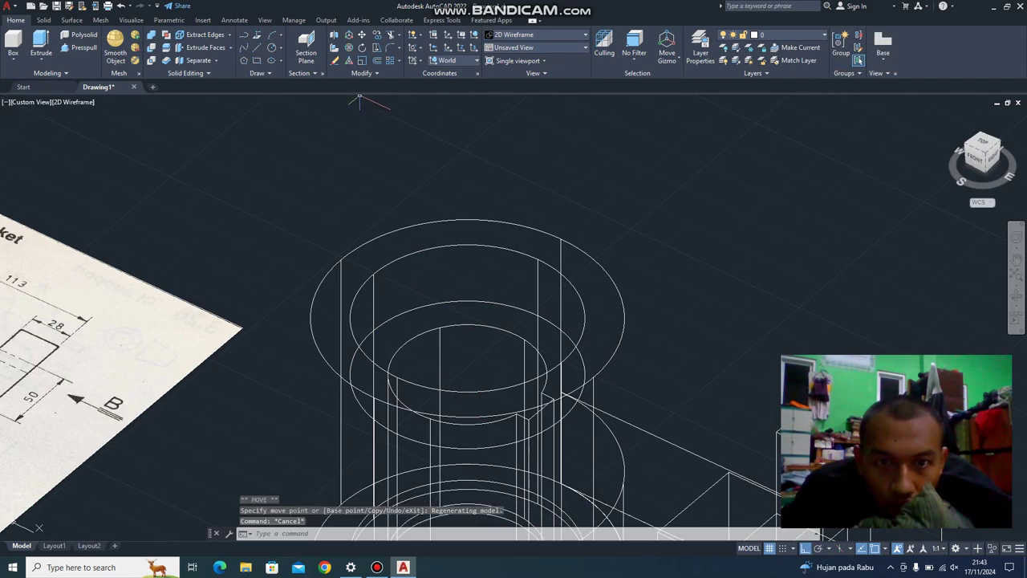
{"action": "key", "text": "ctrl+z"}
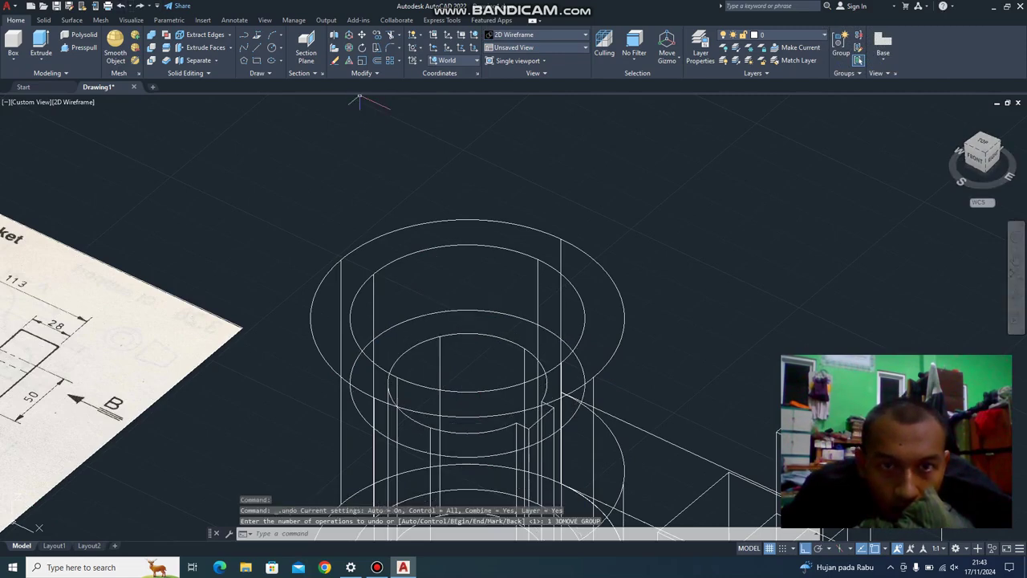
Use 3DMOVE (3M) to shift the inner cylinder 10 units along its axis.
{"action": "type", "text": "3m"}
{"action": "key", "text": "Return"}
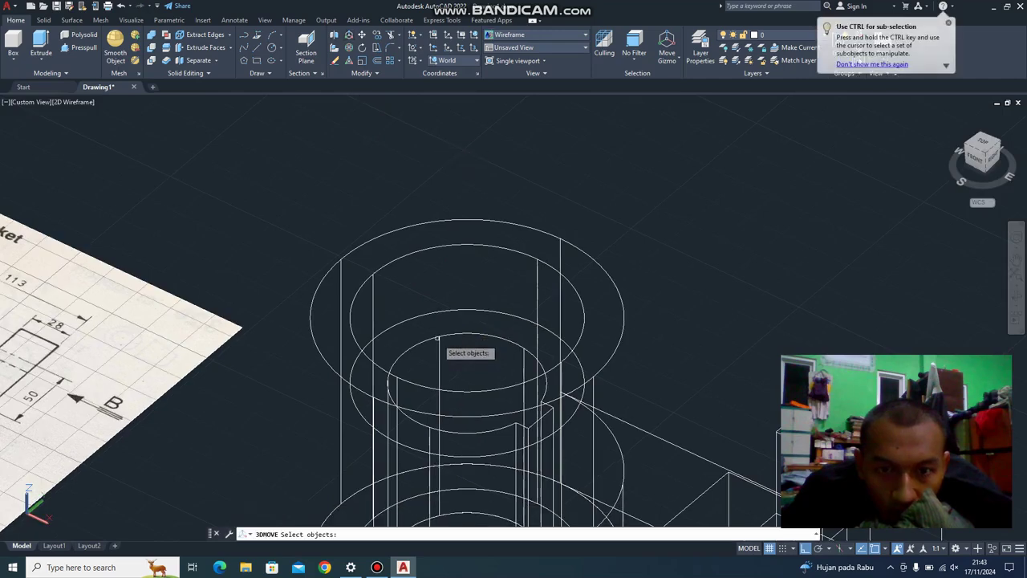
{"action": "left_click", "coordinate": [438, 338]}
{"action": "key", "text": "Return"}
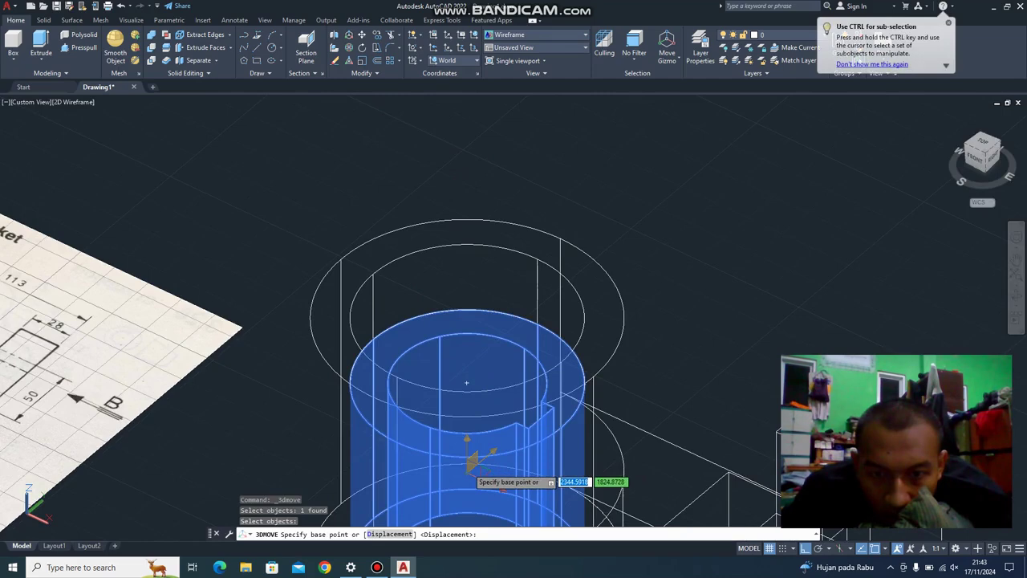
{"action": "left_click", "coordinate": [466, 439]}
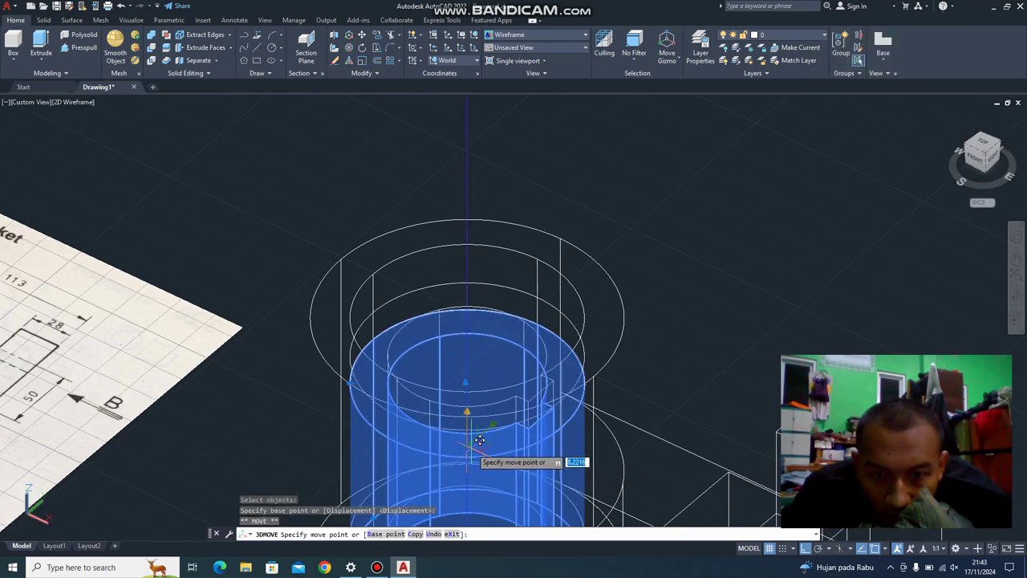
{"action": "type", "text": "10"}
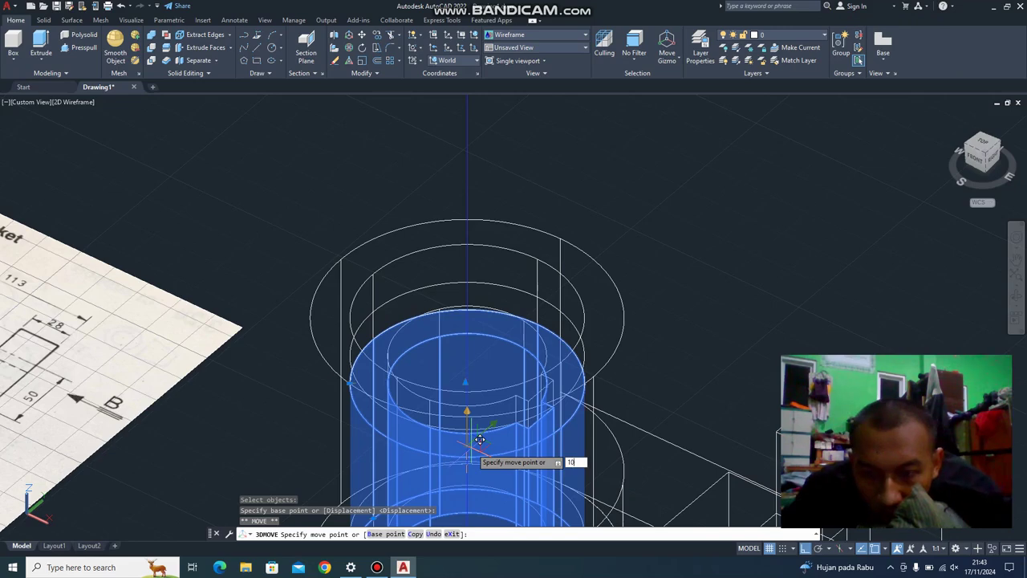
{"action": "key", "text": "Return"}
{"action": "scroll", "coordinate": [665, 293], "scroll_direction": "down", "scroll_amount": 4}
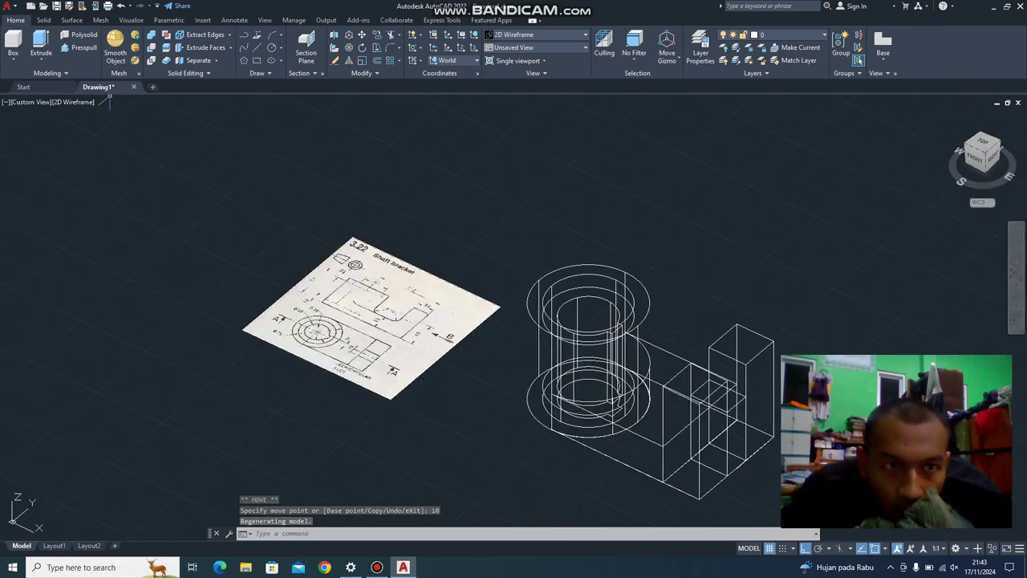
Switch the visual style to Conceptual and orbit the model to a new angle.
{"action": "left_click", "coordinate": [72, 102]}
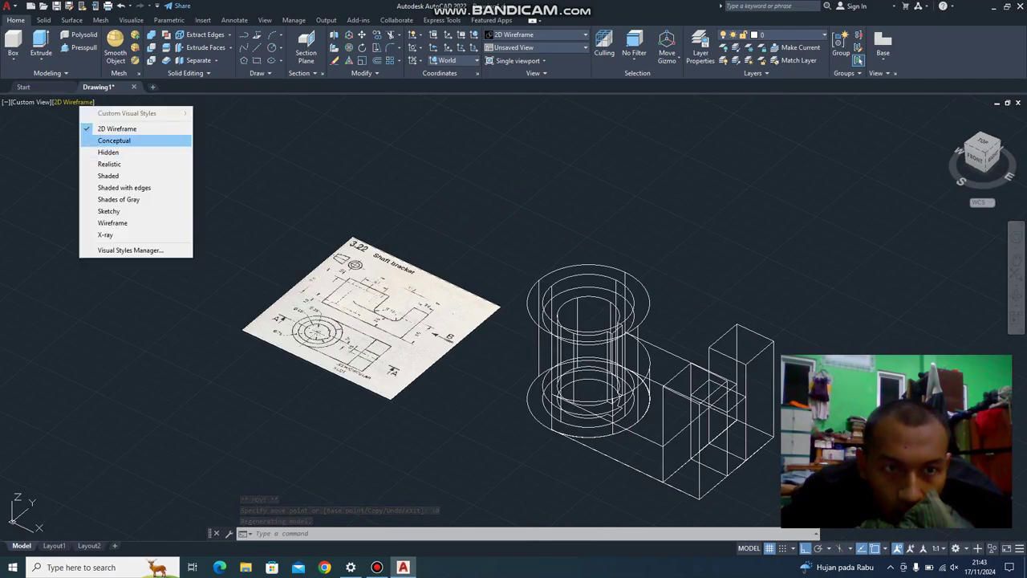
{"action": "left_click", "coordinate": [114, 141]}
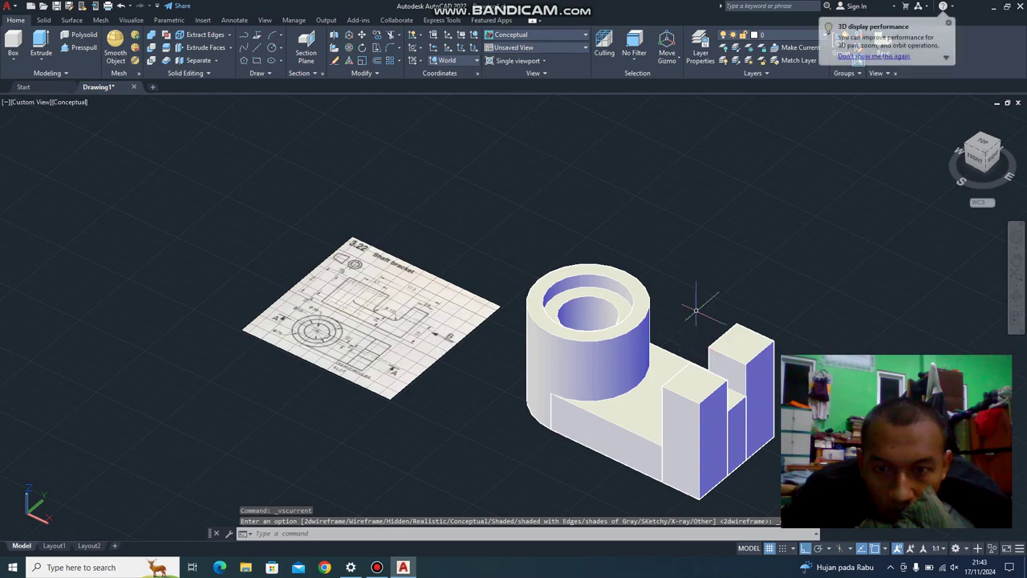
{"action": "scroll", "coordinate": [716, 333], "scroll_direction": "up", "scroll_amount": 1}
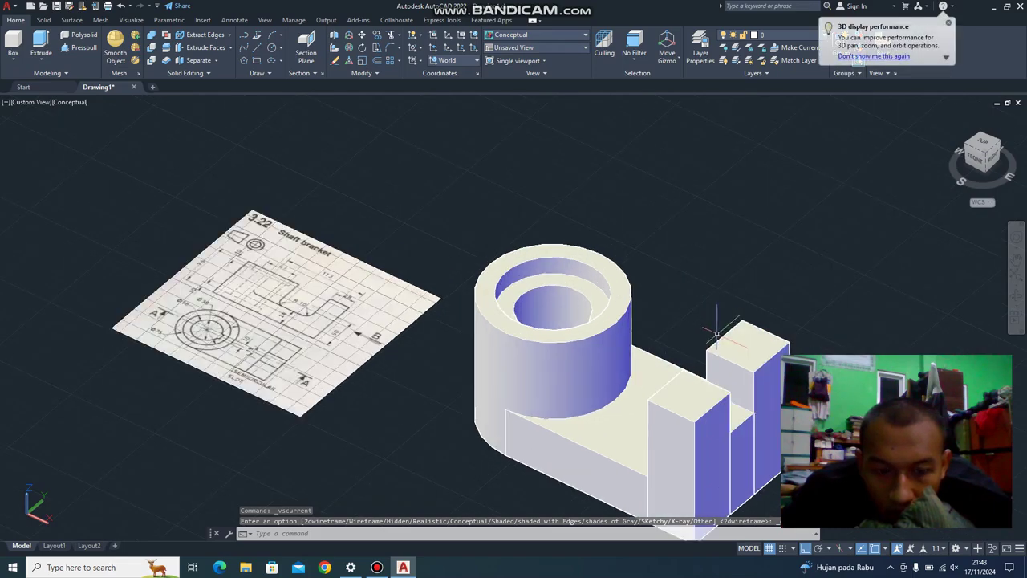
{"action": "type", "text": "3do"}
{"action": "key", "text": "Return"}
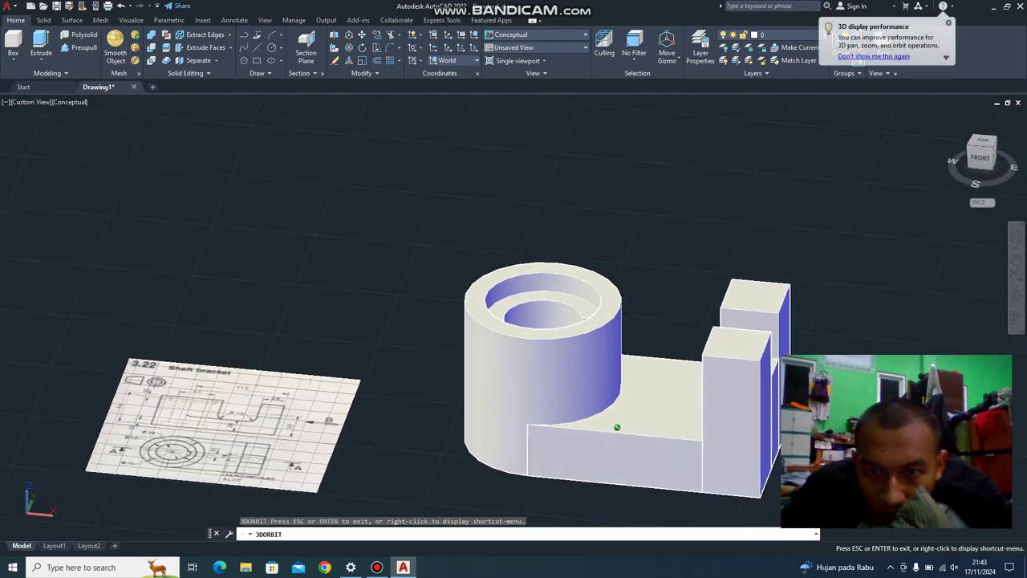
{"action": "mouse_move", "coordinate": [561, 361]}
{"action": "left_mouse_down"}
{"action": "mouse_move", "coordinate": [513, 353]}
{"action": "mouse_move", "coordinate": [593, 473]}
{"action": "mouse_move", "coordinate": [562, 450]}
{"action": "mouse_move", "coordinate": [592, 472]}
{"action": "left_mouse_up"}
{"action": "scroll", "coordinate": [513, 353], "scroll_direction": "up", "scroll_amount": 2}
{"action": "key", "text": "Escape"}
Union the outer cylinder, inner cylinder and base block into one solid.
{"action": "left_click", "coordinate": [497, 361]}
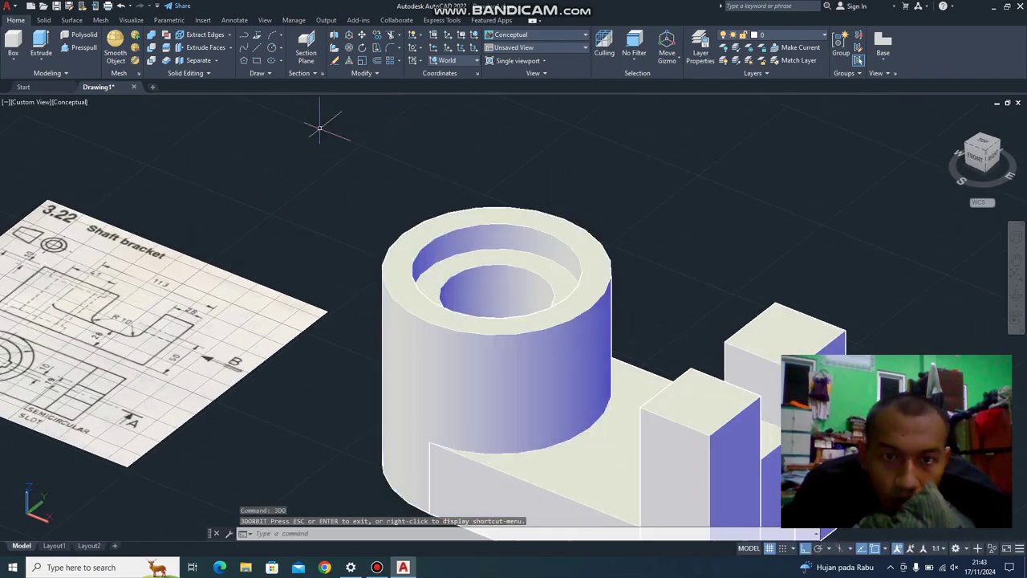
{"action": "left_click", "coordinate": [322, 127]}
{"action": "left_click", "coordinate": [134, 34]}
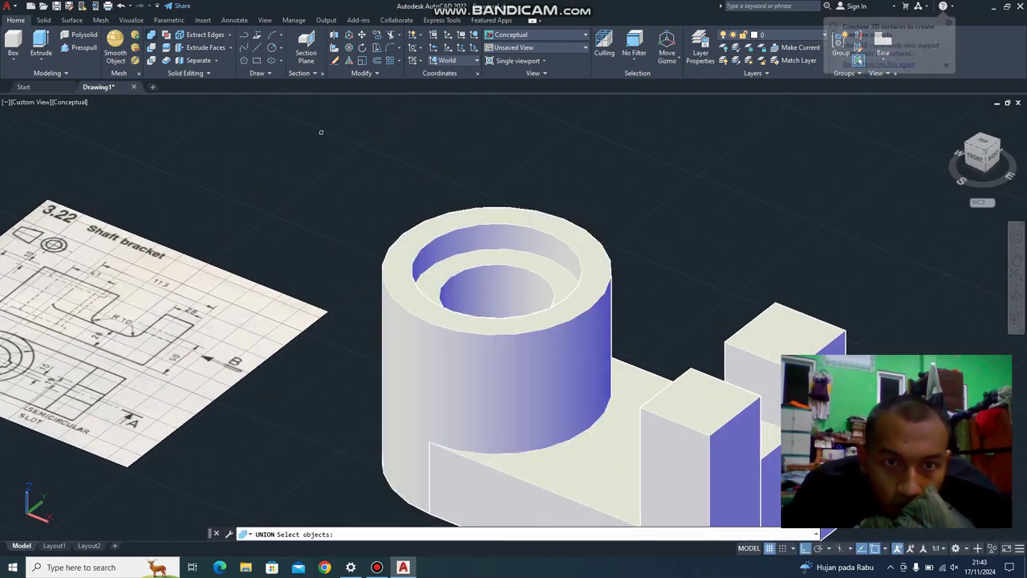
{"action": "left_click", "coordinate": [441, 251]}
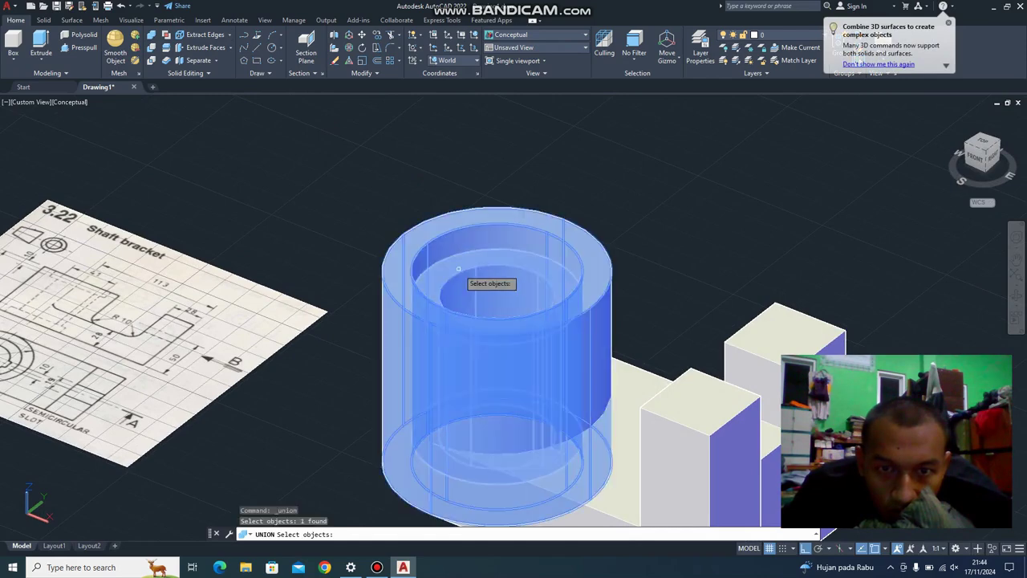
{"action": "left_click", "coordinate": [459, 273]}
{"action": "left_click", "coordinate": [627, 410]}
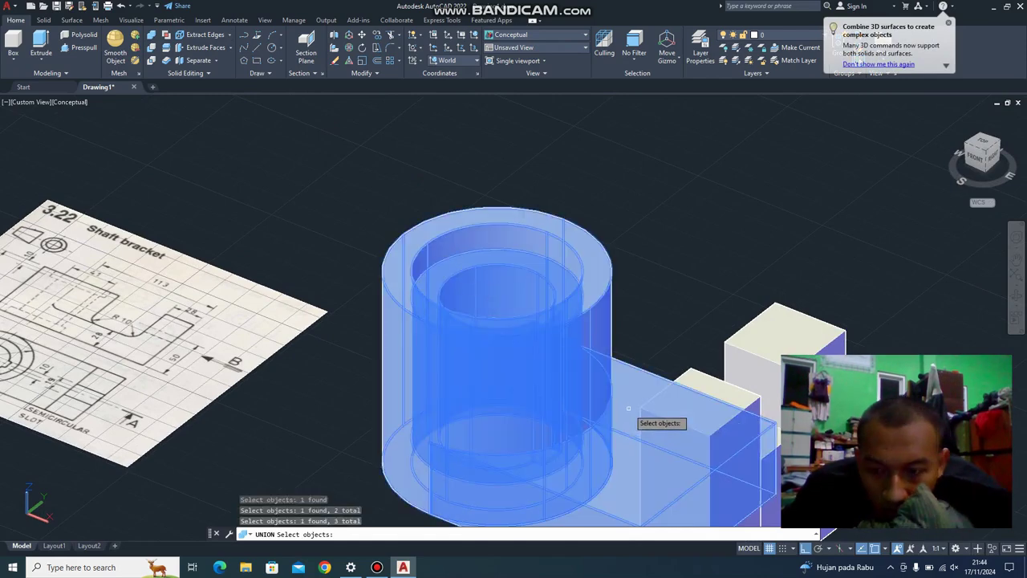
{"action": "key", "text": "Return"}
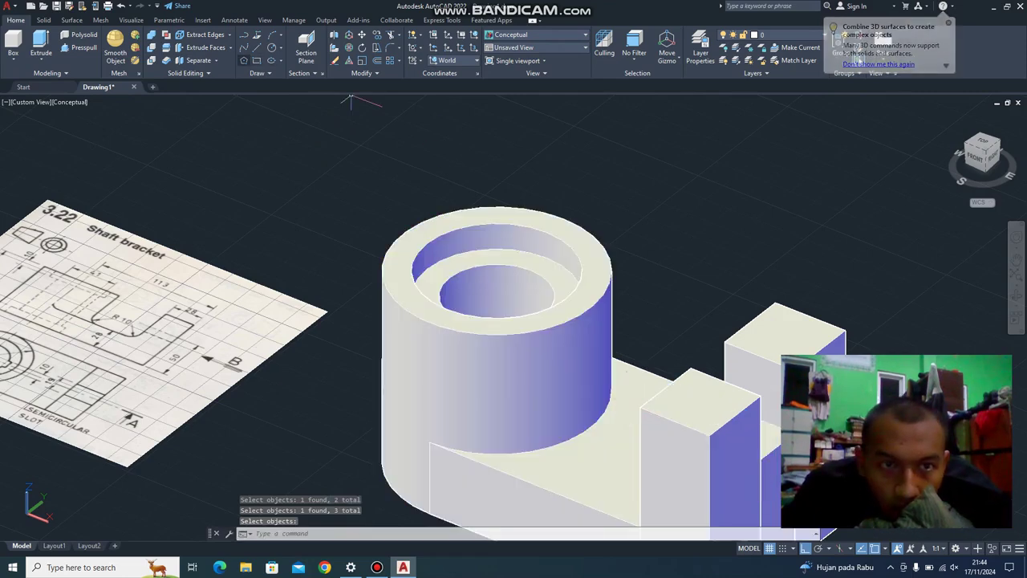
{"action": "type", "text": "f"}
{"action": "key", "text": "Return"}
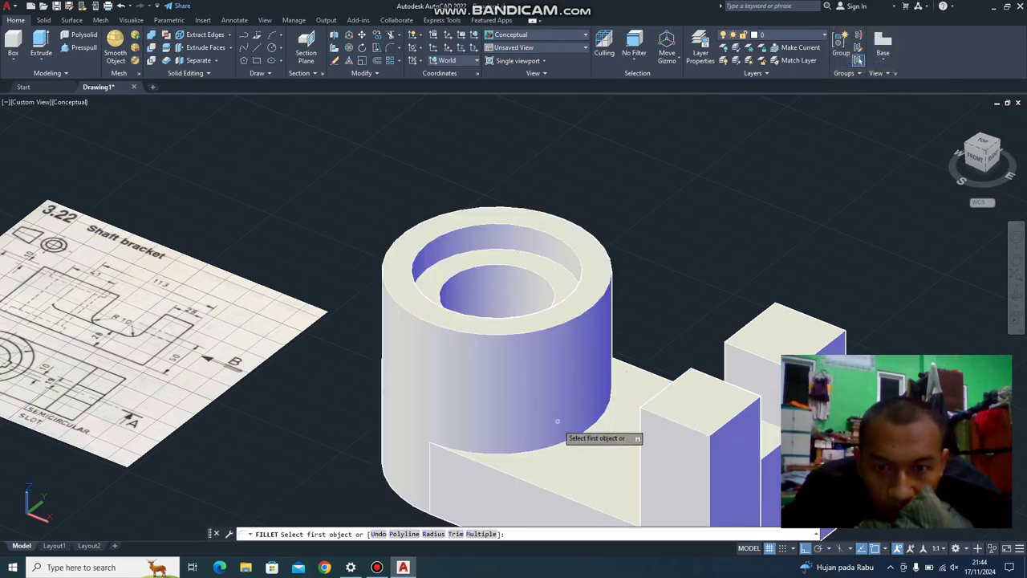
{"action": "left_click", "coordinate": [566, 440]}
{"action": "scroll", "coordinate": [572, 437], "scroll_direction": "up", "scroll_amount": 3}
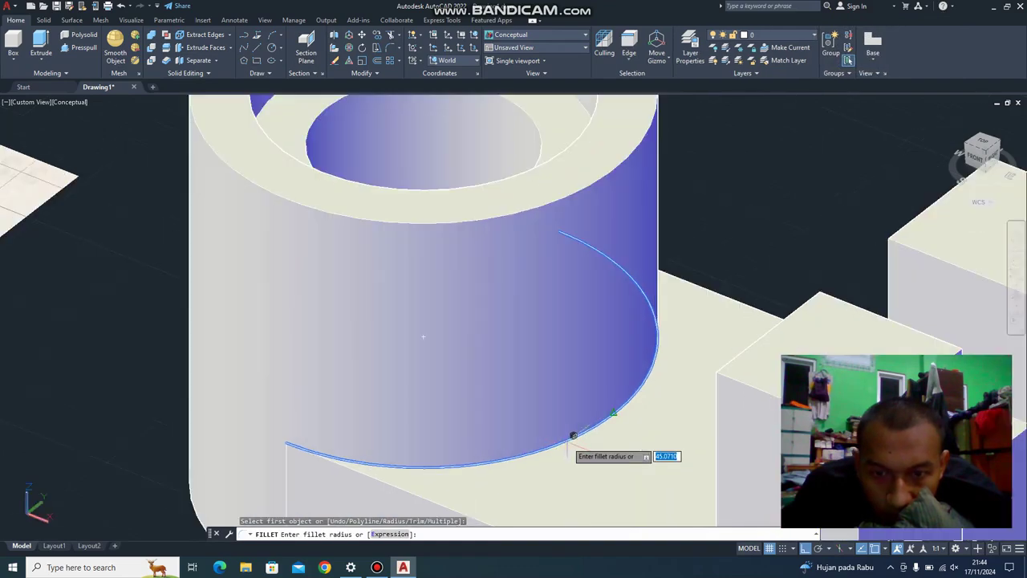
{"action": "left_click", "coordinate": [572, 436]}
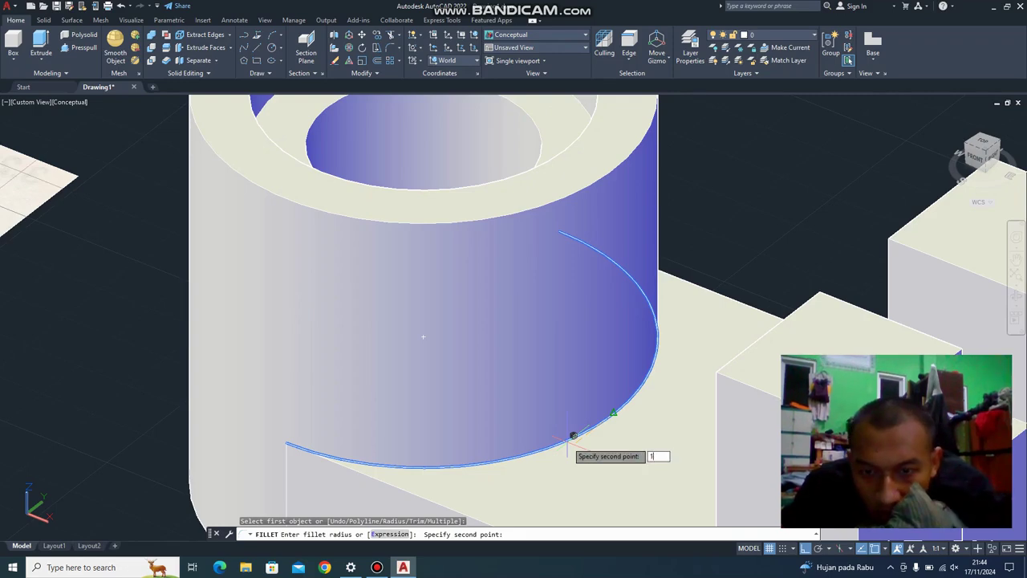
{"action": "left_click", "coordinate": [572, 436]}
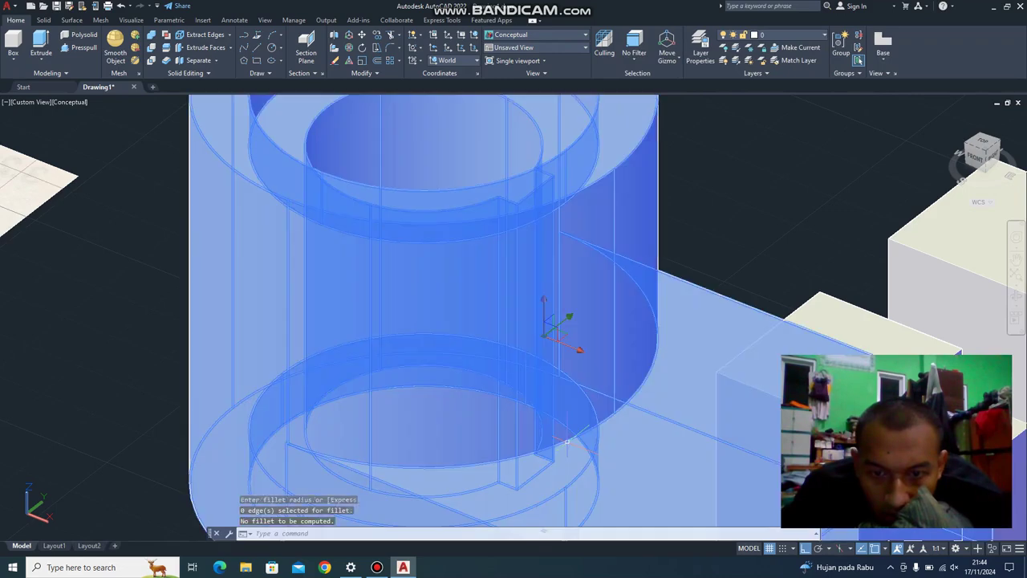
{"action": "key", "text": "ctrl+a"}
{"action": "key", "text": "Escape"}
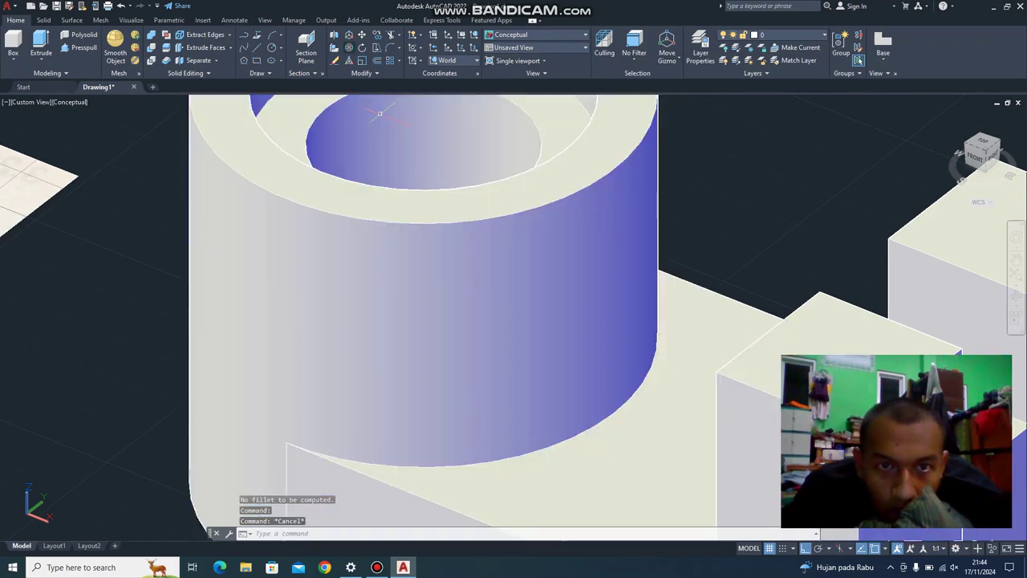
{"action": "key", "text": "Return"}
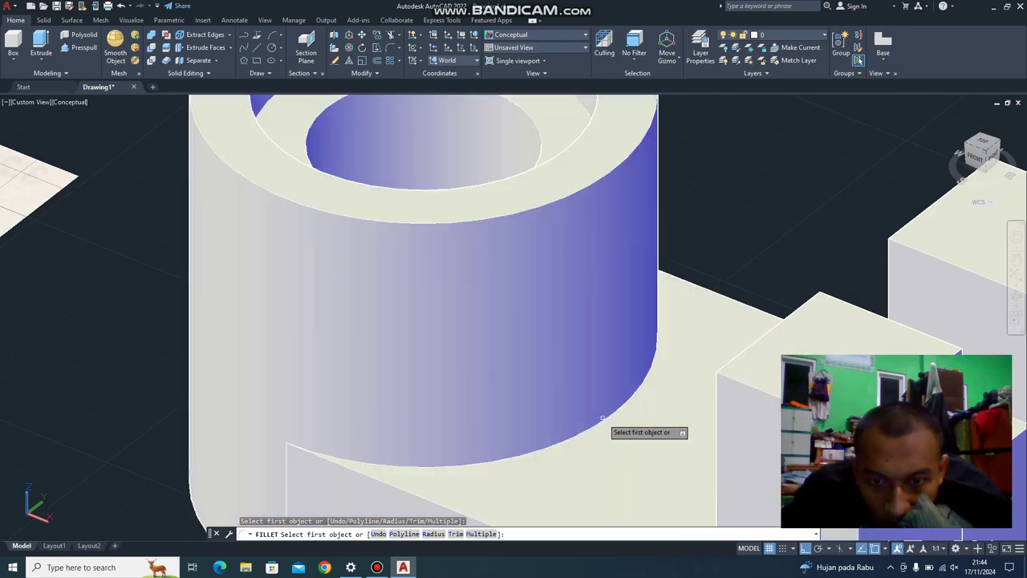
{"action": "left_click", "coordinate": [602, 419]}
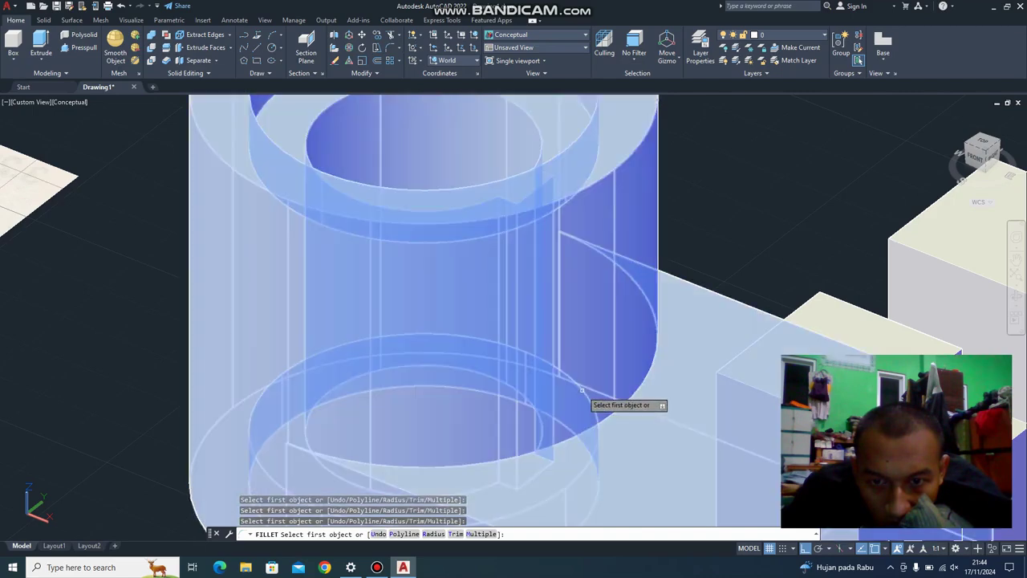
{"action": "left_click", "coordinate": [588, 385]}
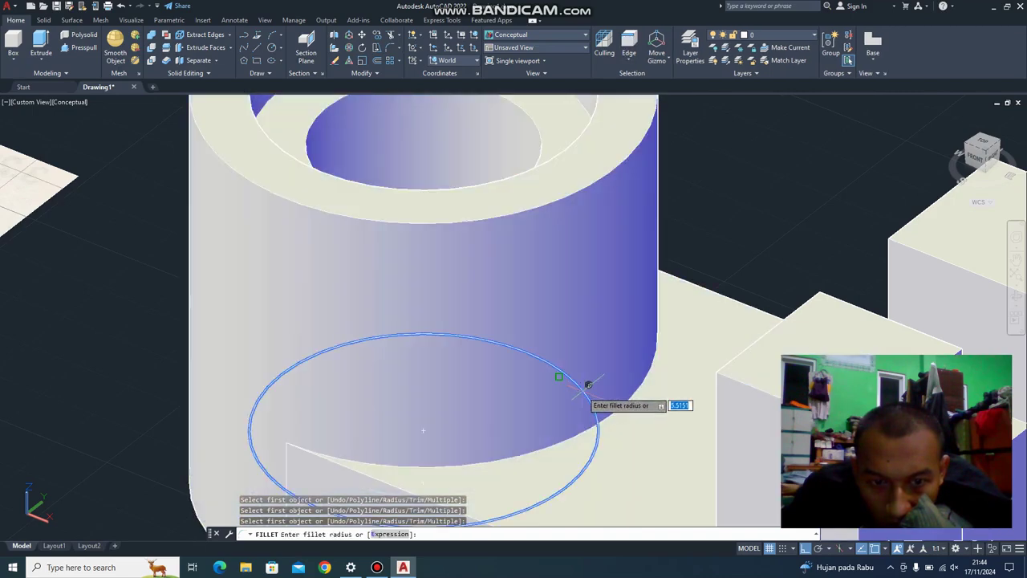
{"action": "key", "text": "Escape"}
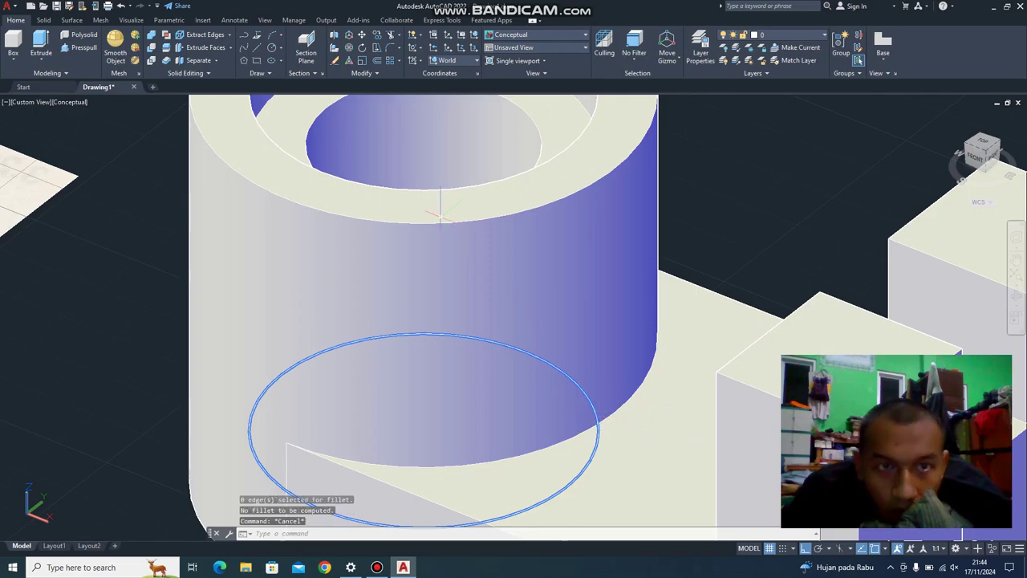
{"action": "key", "text": "Escape"}
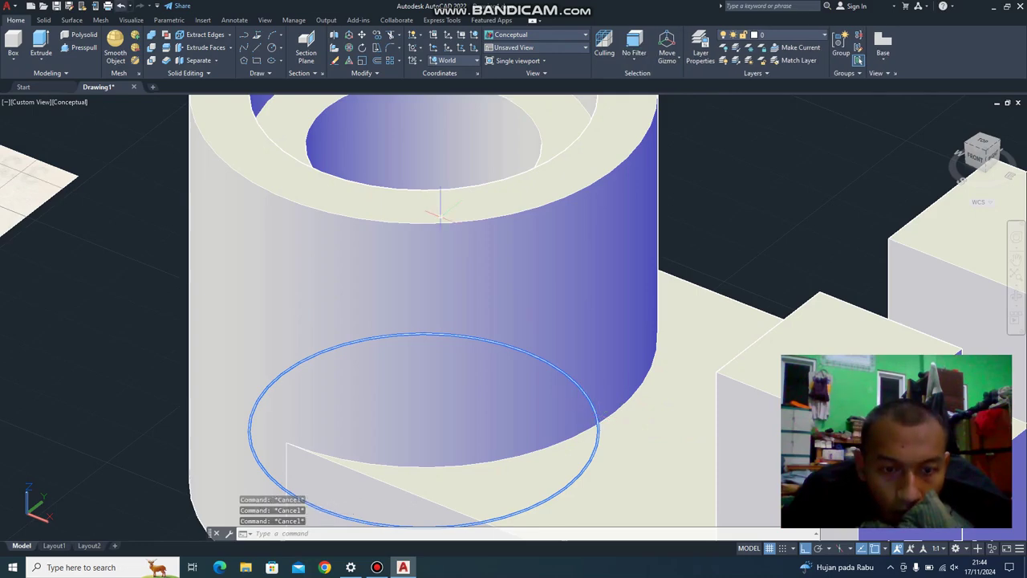
{"action": "key", "text": "ctrl+z"}
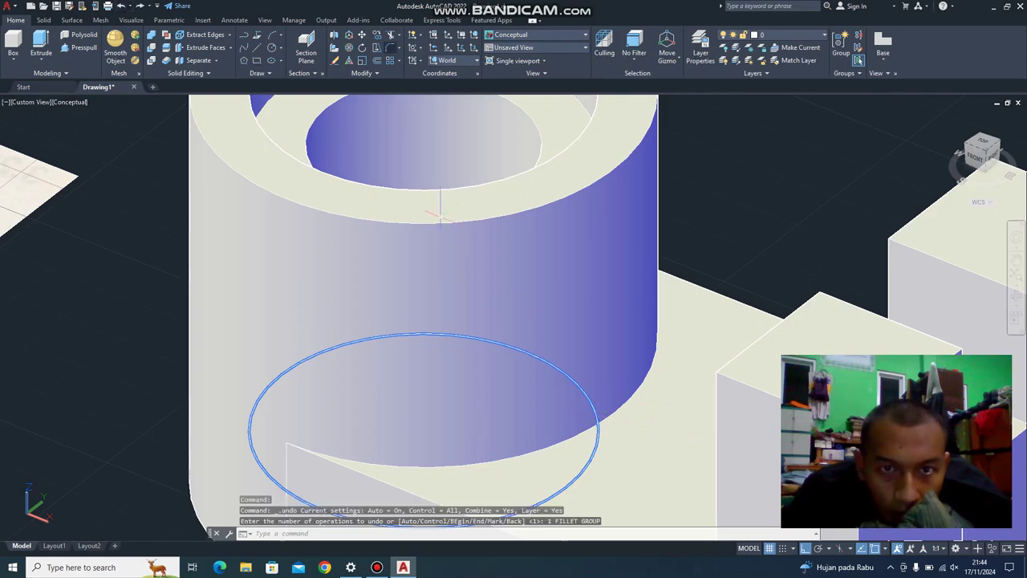
{"action": "type", "text": "f"}
{"action": "key", "text": "Return"}
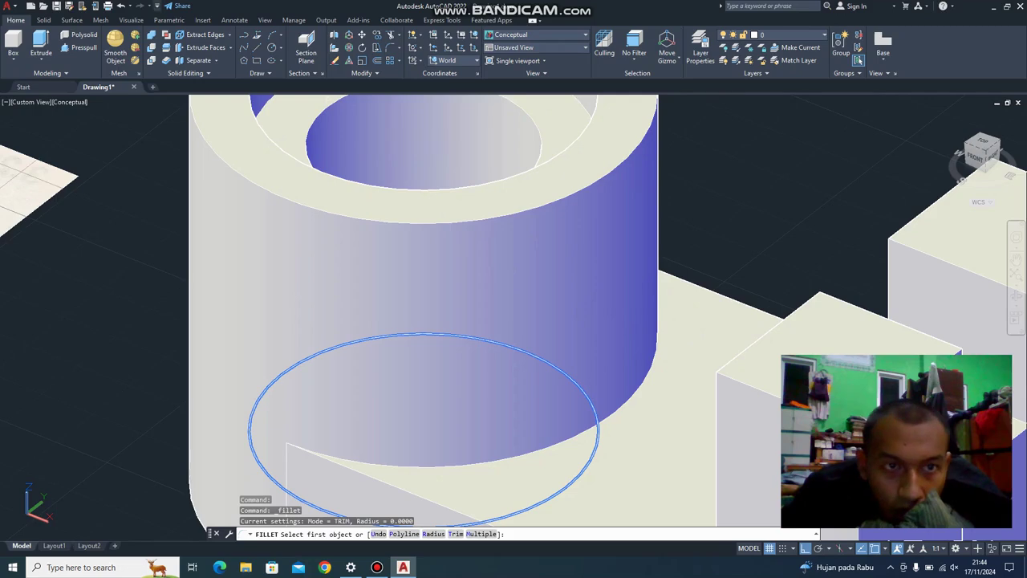
{"action": "key", "text": "ctrl+z"}
{"action": "key", "text": "ctrl+z"}
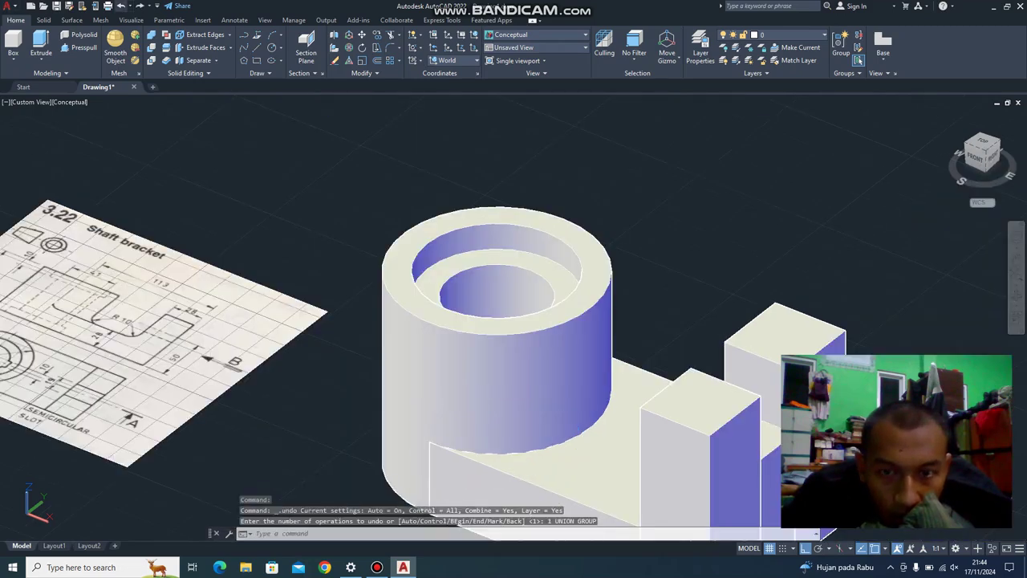
{"action": "key", "text": "ctrl+z"}
{"action": "key", "text": "ctrl+y"}
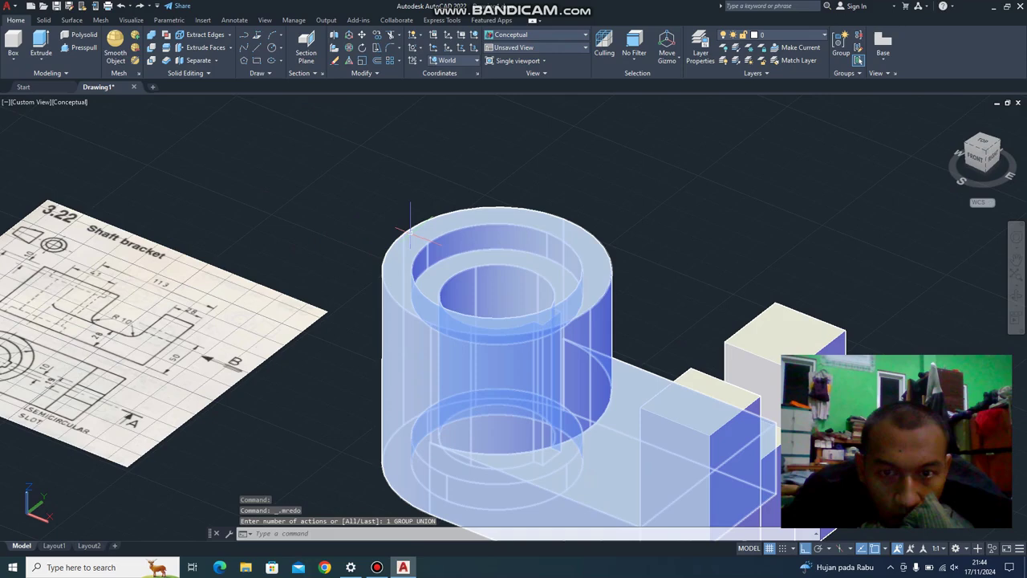
{"action": "scroll", "coordinate": [393, 148], "scroll_direction": "up", "scroll_amount": 2}
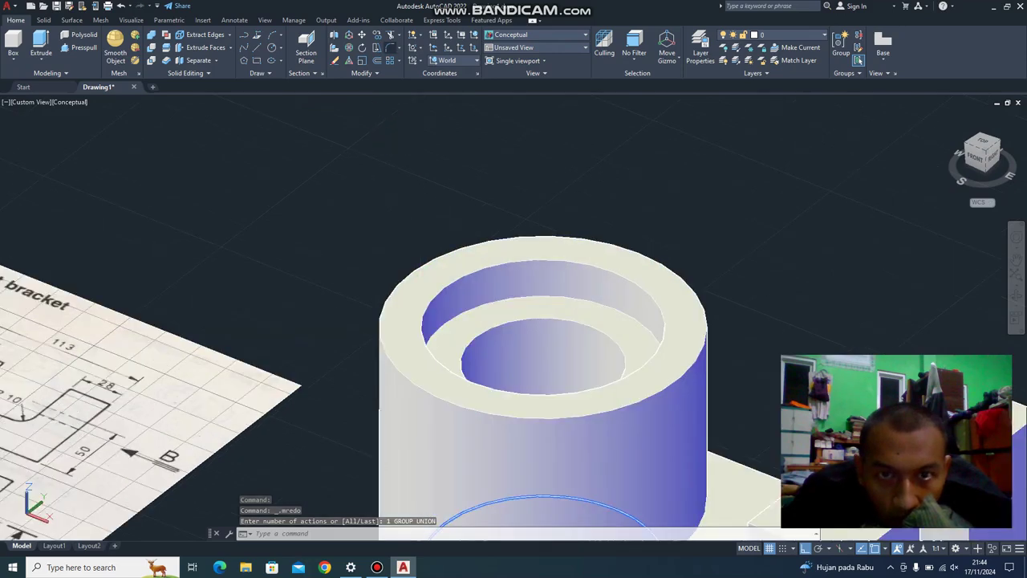
{"action": "type", "text": "f"}
{"action": "key", "text": "Return"}
{"action": "scroll", "coordinate": [609, 409], "scroll_direction": "down", "scroll_amount": 3}
{"action": "scroll", "coordinate": [593, 425], "scroll_direction": "up", "scroll_amount": 2}
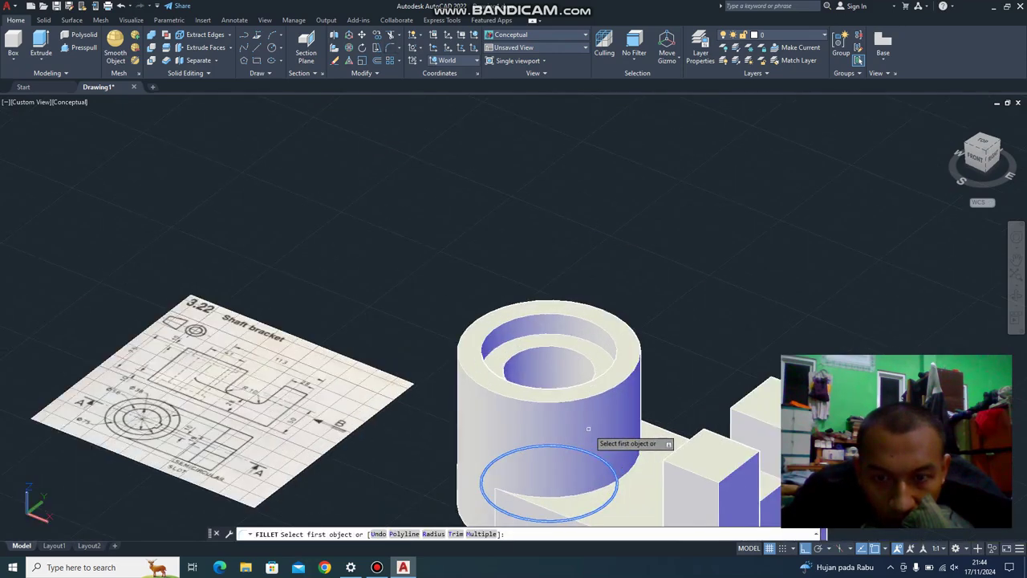
{"action": "scroll", "coordinate": [588, 429], "scroll_direction": "up", "scroll_amount": 2}
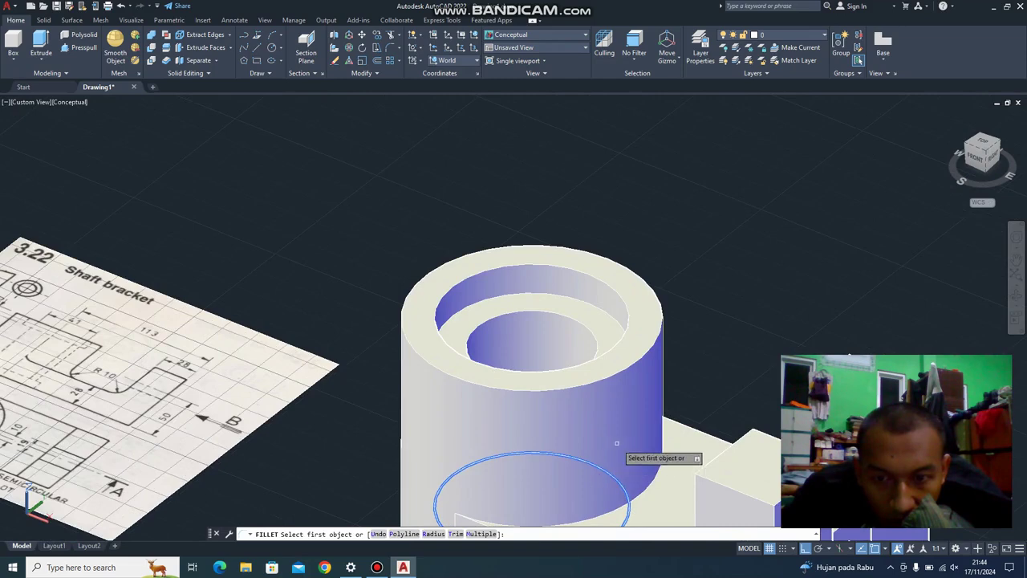
{"action": "key", "text": "Escape"}
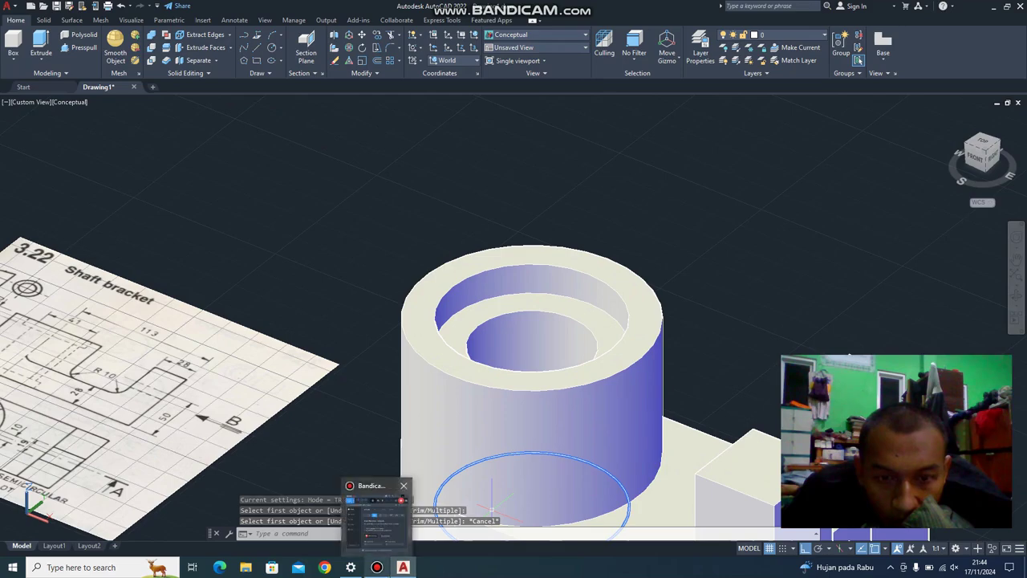
{"action": "left_click", "coordinate": [376, 567]}
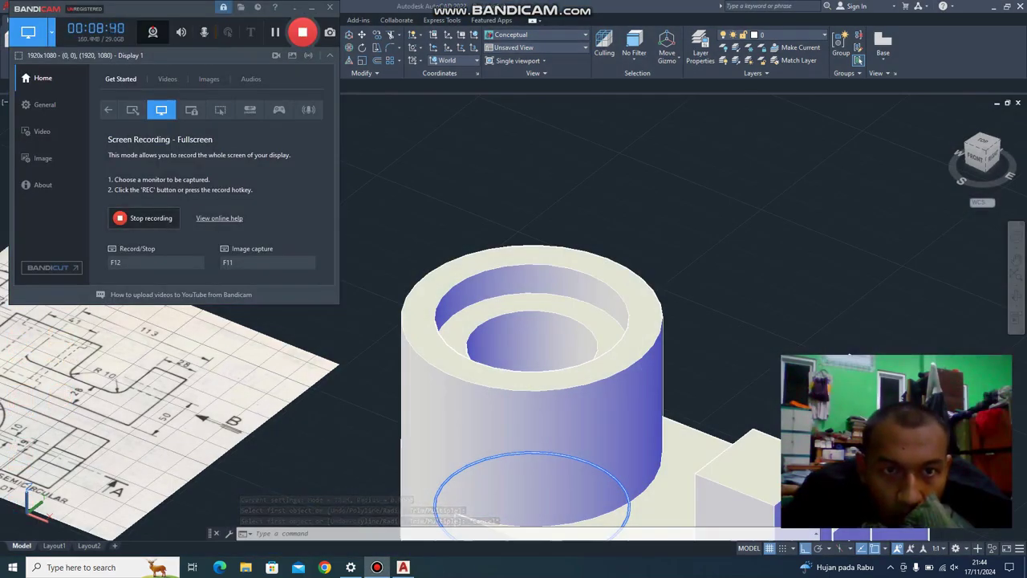
{"action": "scroll", "coordinate": [622, 373], "scroll_direction": "down", "scroll_amount": 1}
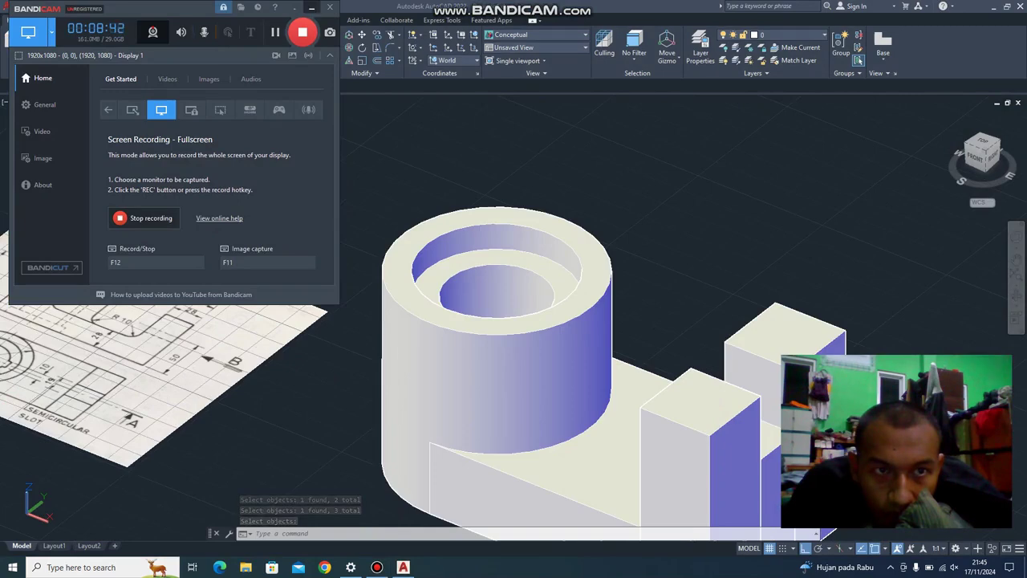
{"action": "left_click", "coordinate": [311, 7]}
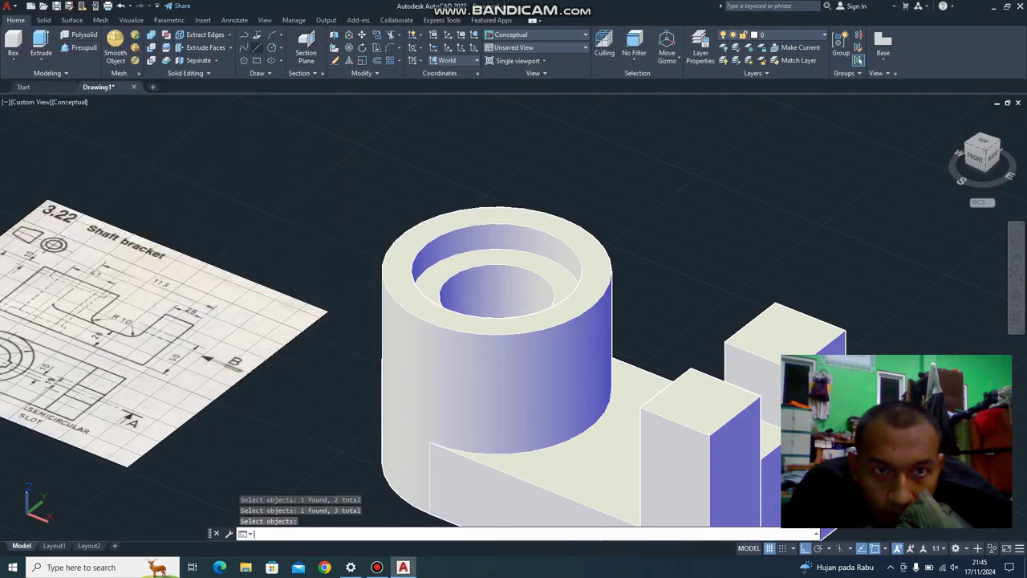
Select the merged cylinder-and-base solid to inspect it, then deselect it.
{"action": "key", "text": "Return"}
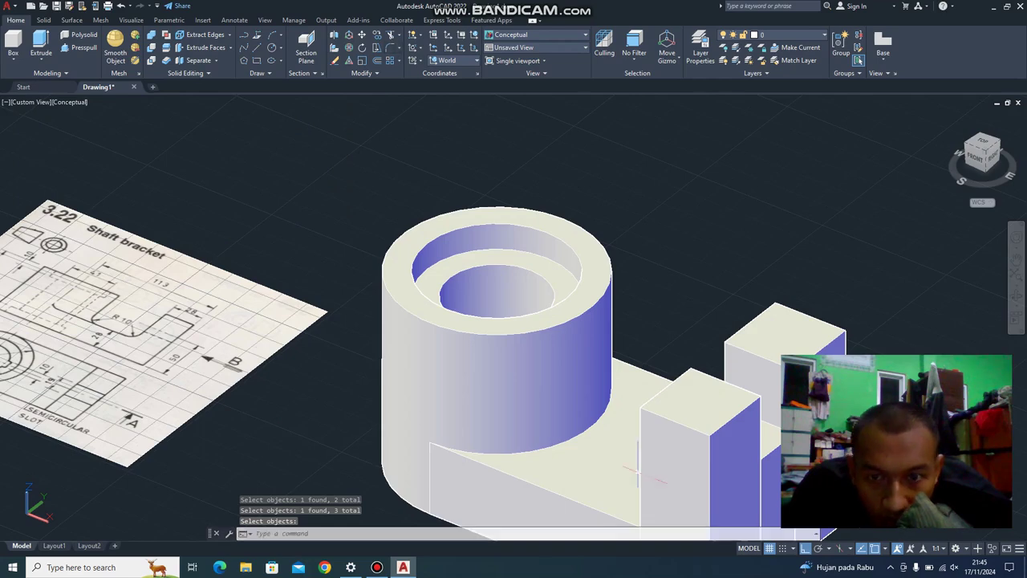
{"action": "left_click", "coordinate": [577, 495]}
{"action": "scroll", "coordinate": [577, 436], "scroll_direction": "up", "scroll_amount": 1}
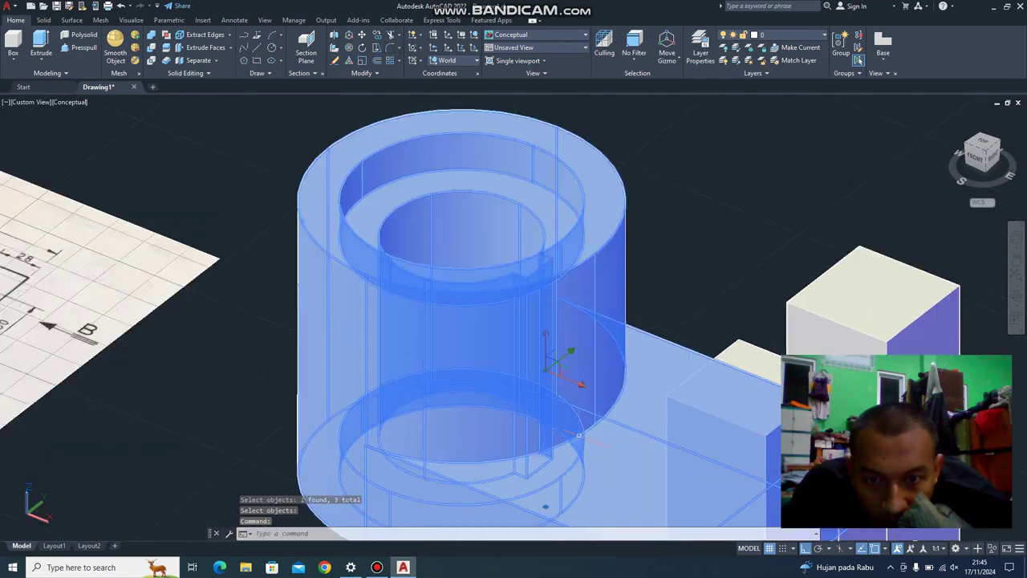
{"action": "scroll", "coordinate": [578, 436], "scroll_direction": "up", "scroll_amount": 1}
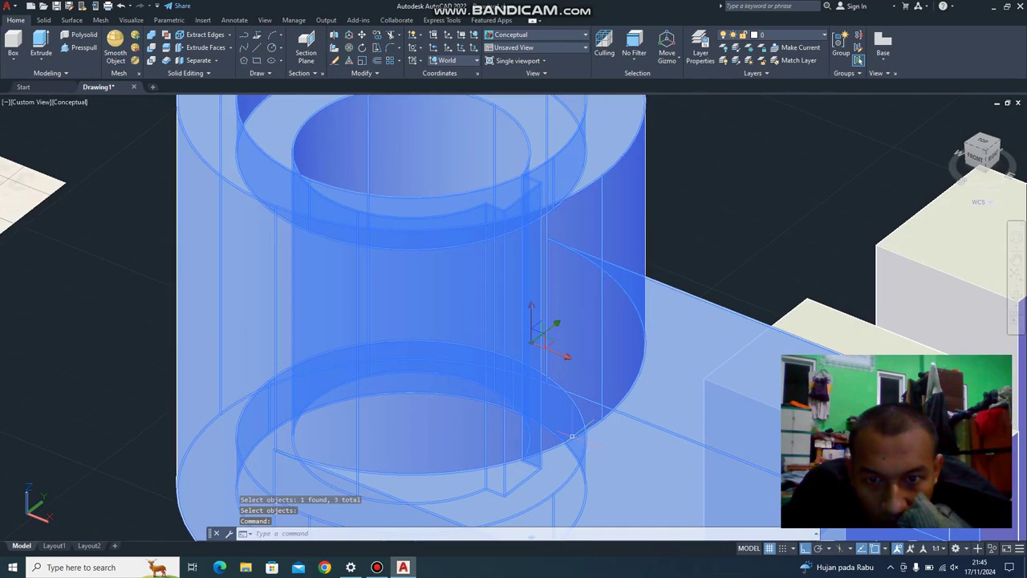
{"action": "key", "text": "Escape"}
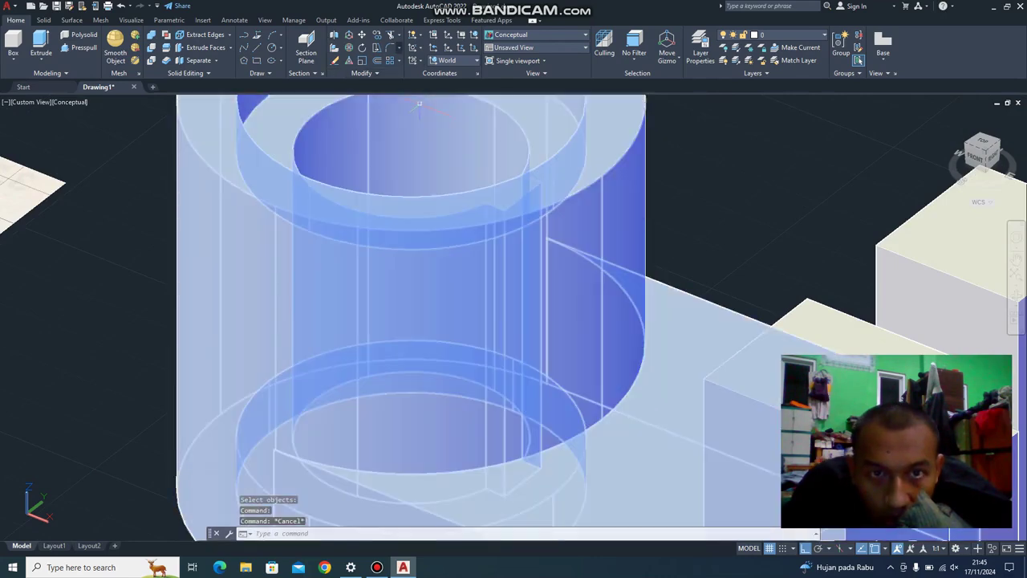
Fillet the hub cylinder's bottom edge at the base with radius 10.
{"action": "type", "text": "f"}
{"action": "key", "text": "Return"}
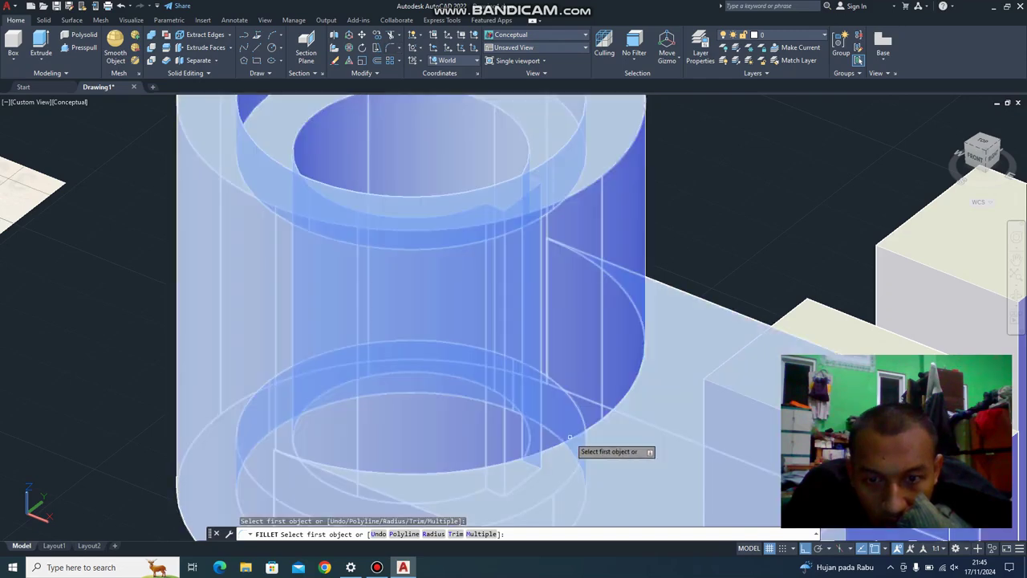
{"action": "left_click", "coordinate": [575, 432]}
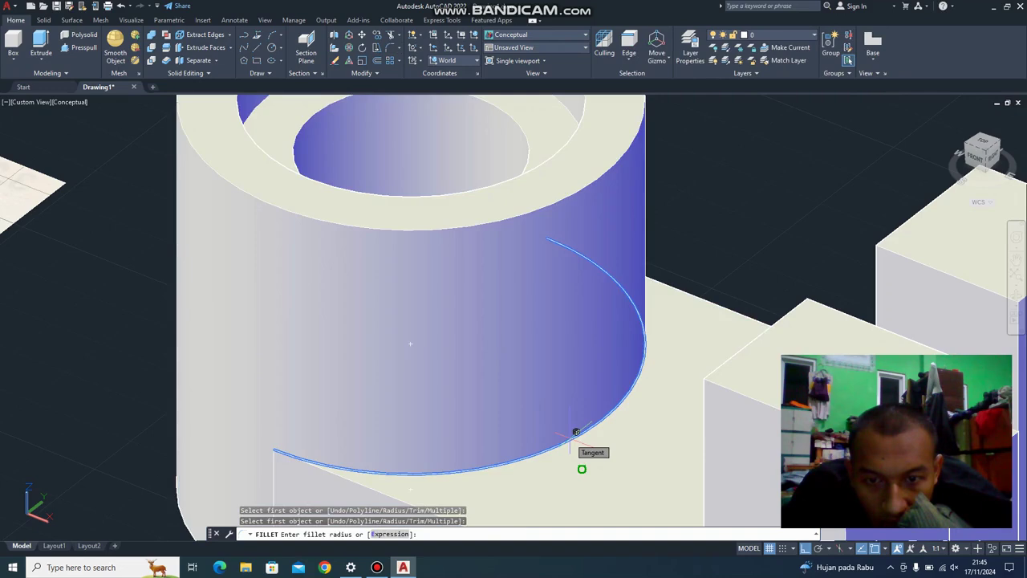
{"action": "scroll", "coordinate": [575, 433], "scroll_direction": "up", "scroll_amount": 3}
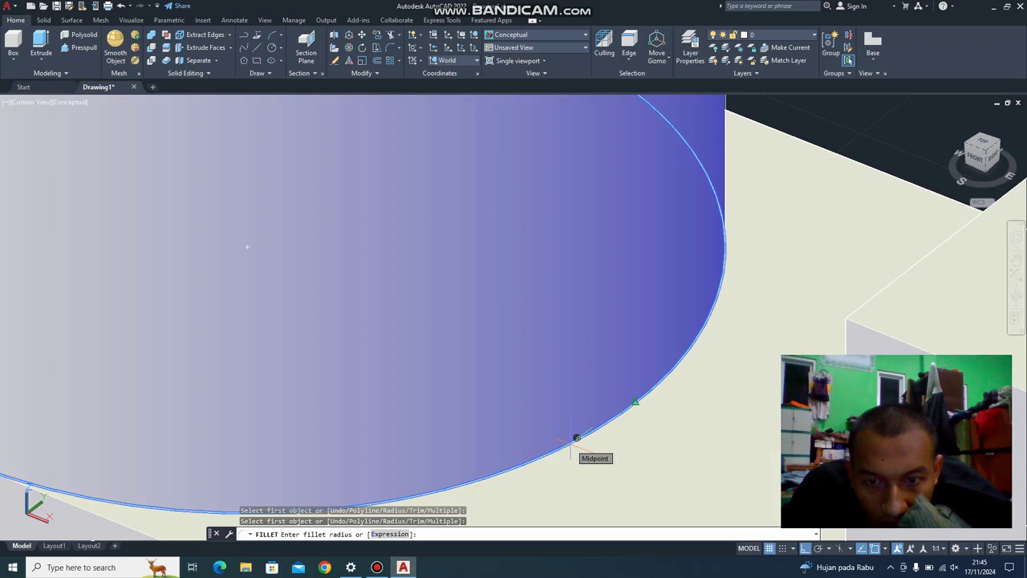
{"action": "left_click", "coordinate": [576, 437]}
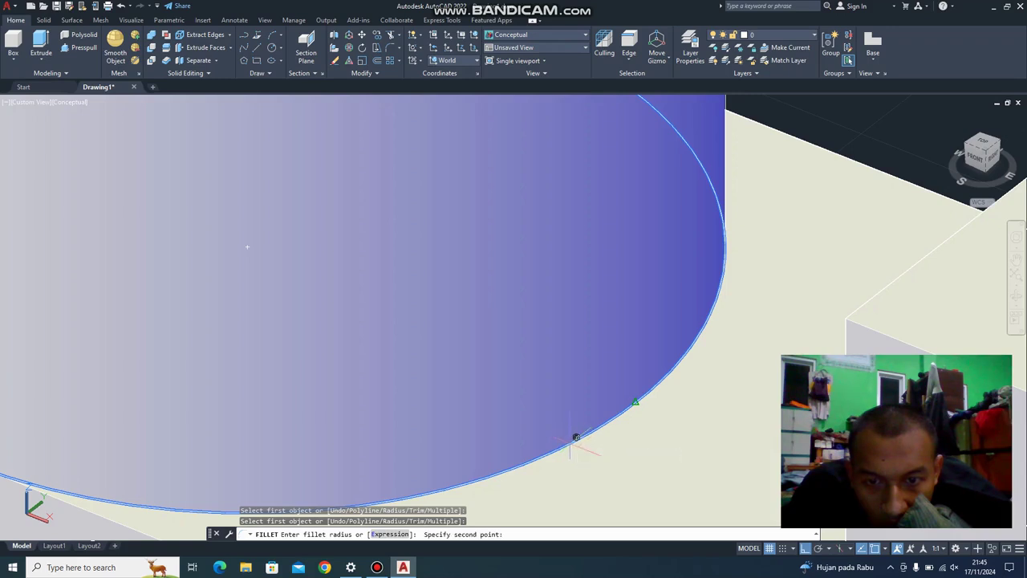
{"action": "left_click", "coordinate": [576, 437]}
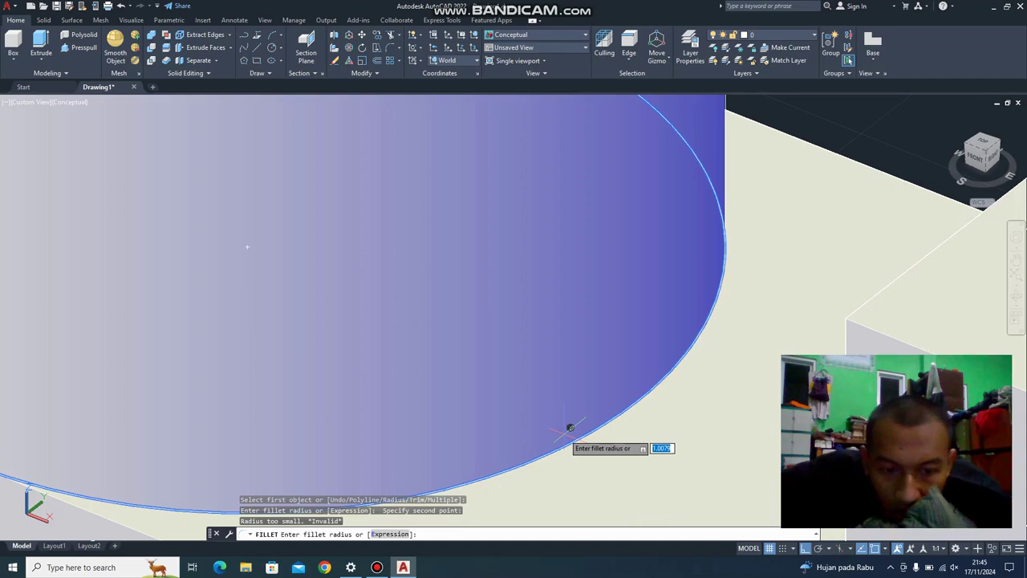
{"action": "type", "text": "10"}
{"action": "key", "text": "Return"}
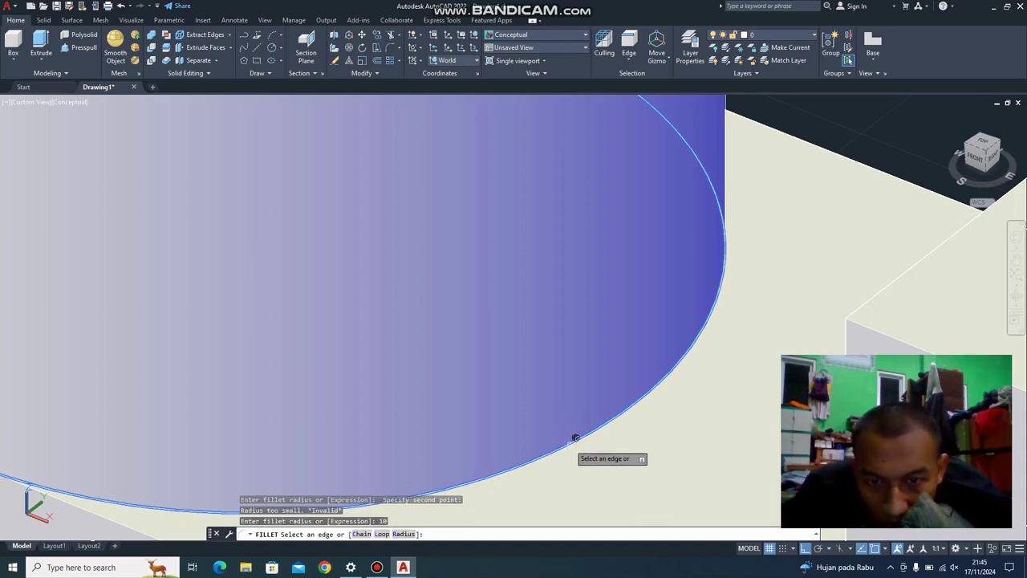
{"action": "left_click", "coordinate": [575, 438]}
{"action": "key", "text": "Return"}
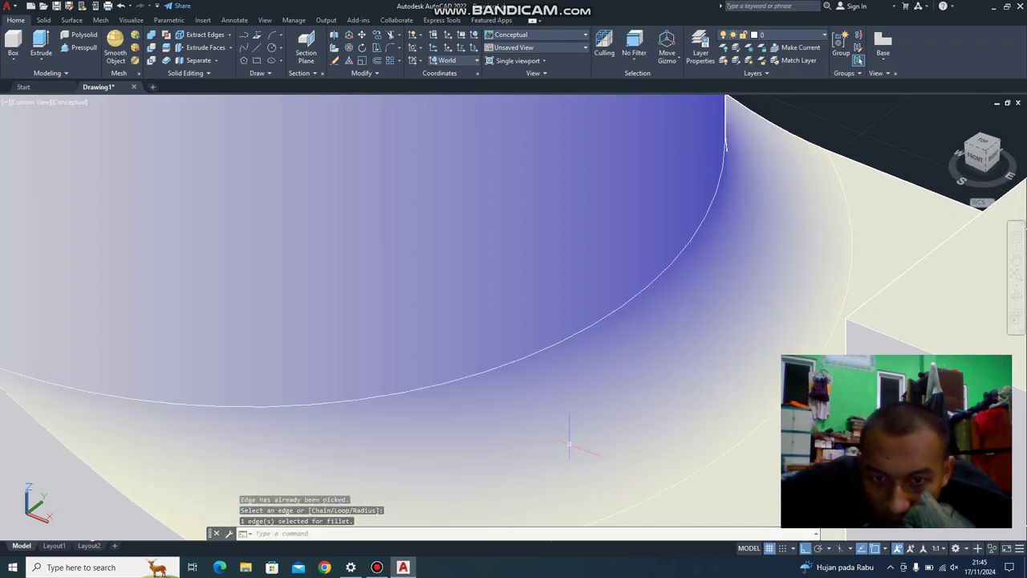
Orbit to a level view between the uprights; a first circle attempt is cancelled.
{"action": "scroll", "coordinate": [569, 443], "scroll_direction": "up", "scroll_amount": 2}
{"action": "scroll", "coordinate": [575, 437], "scroll_direction": "down", "scroll_amount": 5}
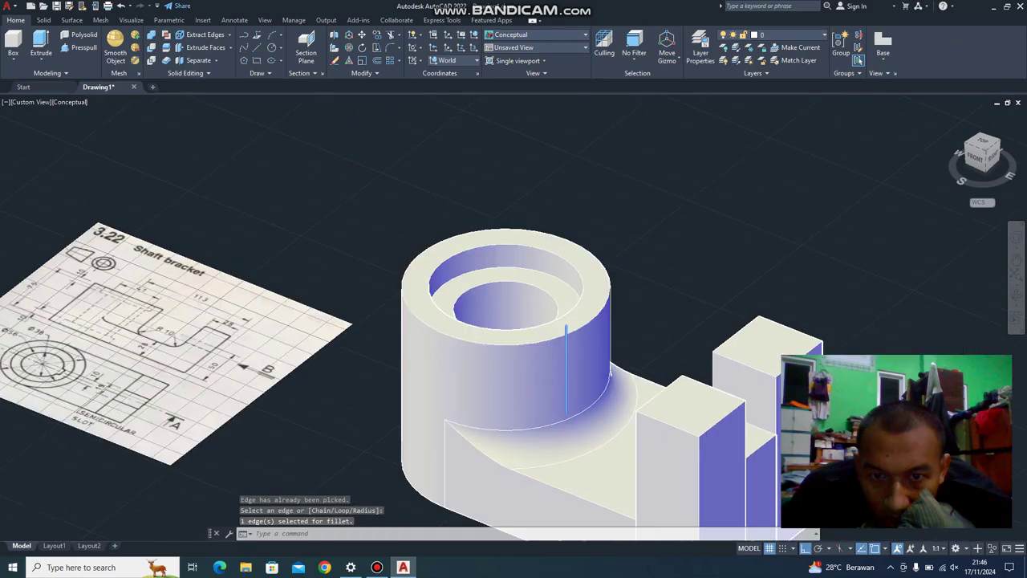
{"action": "mouse_move", "coordinate": [599, 402]}
{"action": "middle_mouse_down"}
{"action": "mouse_move", "coordinate": [625, 413]}
{"action": "mouse_move", "coordinate": [576, 480]}
{"action": "mouse_move", "coordinate": [514, 480]}
{"action": "middle_mouse_up"}
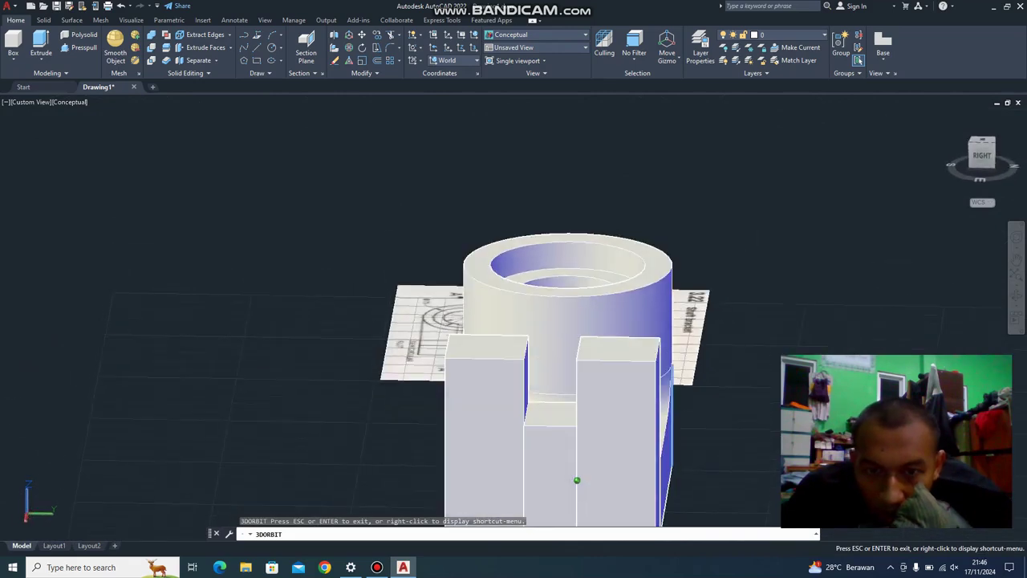
{"action": "middle_click_drag", "start_coordinate": [576, 480], "coordinate": [577, 371], "text": "shift"}
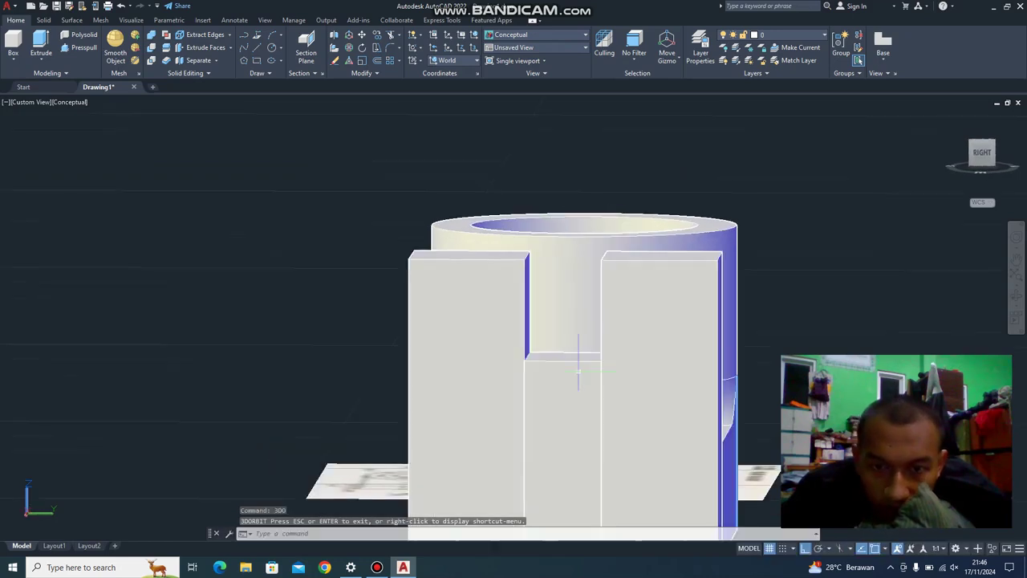
{"action": "type", "text": "c"}
{"action": "key", "text": "Return"}
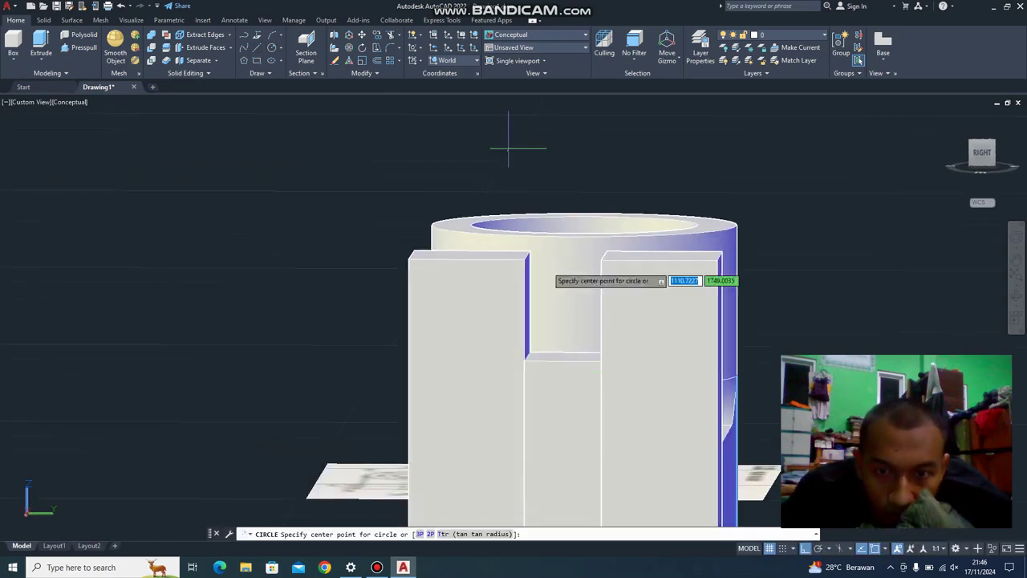
{"action": "left_click", "coordinate": [561, 358]}
{"action": "key", "text": "Escape"}
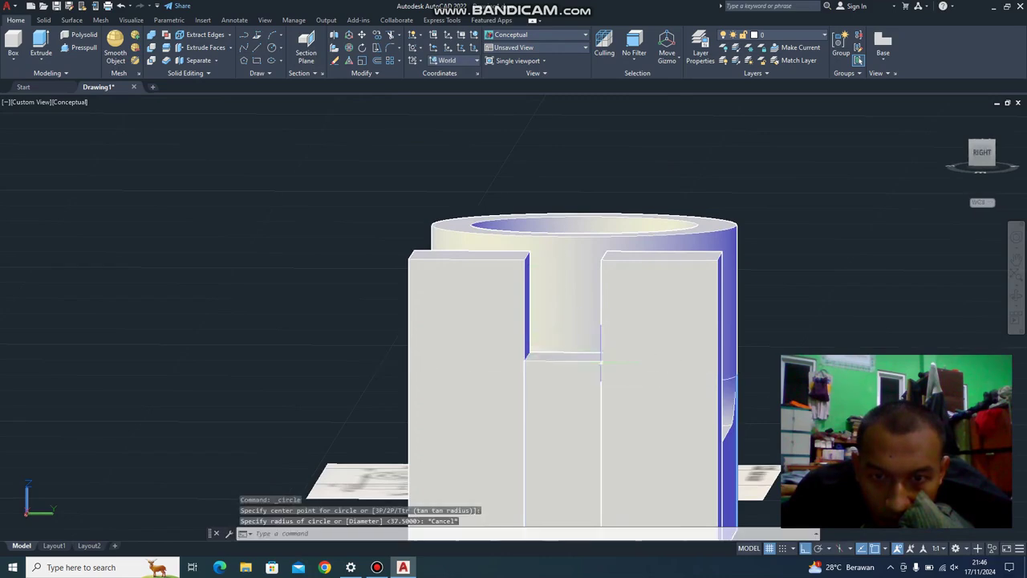
From a higher view, draw a radius 9 circle centred on the upright's inner face.
{"action": "middle_click_drag", "start_coordinate": [648, 382], "coordinate": [698, 379]}
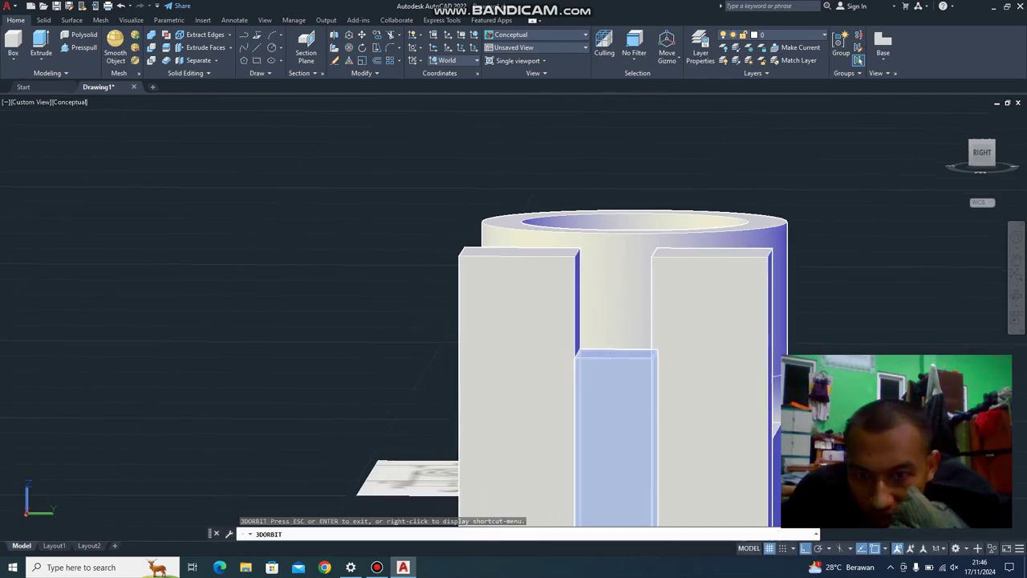
{"action": "mouse_move", "coordinate": [656, 395]}
{"action": "middle_mouse_down", "text": "shift"}
{"action": "mouse_move", "coordinate": [629, 523]}
{"action": "mouse_move", "coordinate": [674, 525]}
{"action": "middle_mouse_up", "text": "shift"}
{"action": "mouse_move", "coordinate": [702, 395]}
{"action": "middle_mouse_down", "text": "shift"}
{"action": "mouse_move", "coordinate": [682, 401]}
{"action": "mouse_move", "coordinate": [649, 488]}
{"action": "mouse_move", "coordinate": [666, 482]}
{"action": "middle_mouse_up", "text": "shift"}
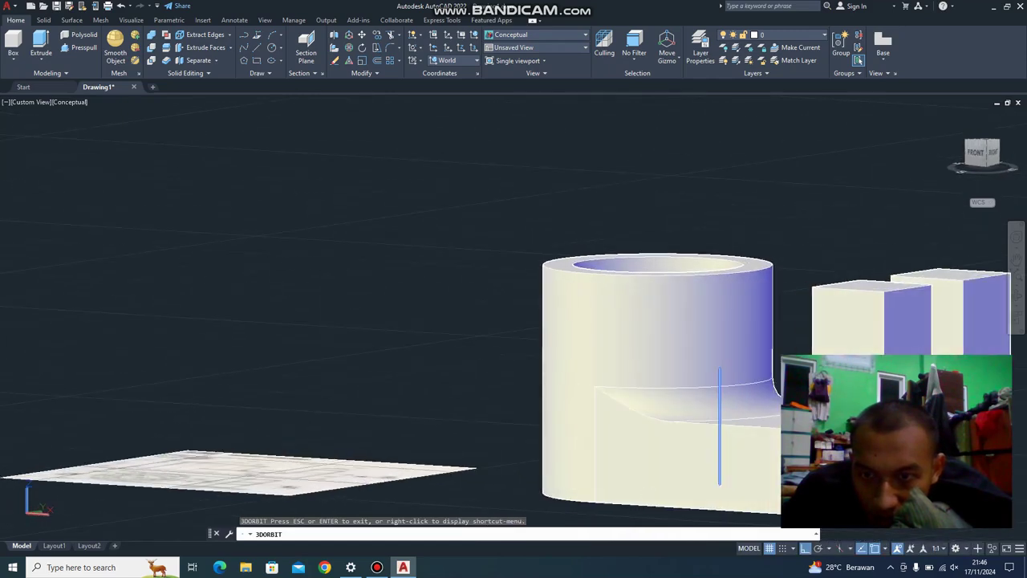
{"action": "mouse_move", "coordinate": [751, 399]}
{"action": "middle_mouse_down"}
{"action": "mouse_move", "coordinate": [639, 410]}
{"action": "mouse_move", "coordinate": [580, 351]}
{"action": "mouse_move", "coordinate": [552, 341]}
{"action": "middle_mouse_up"}
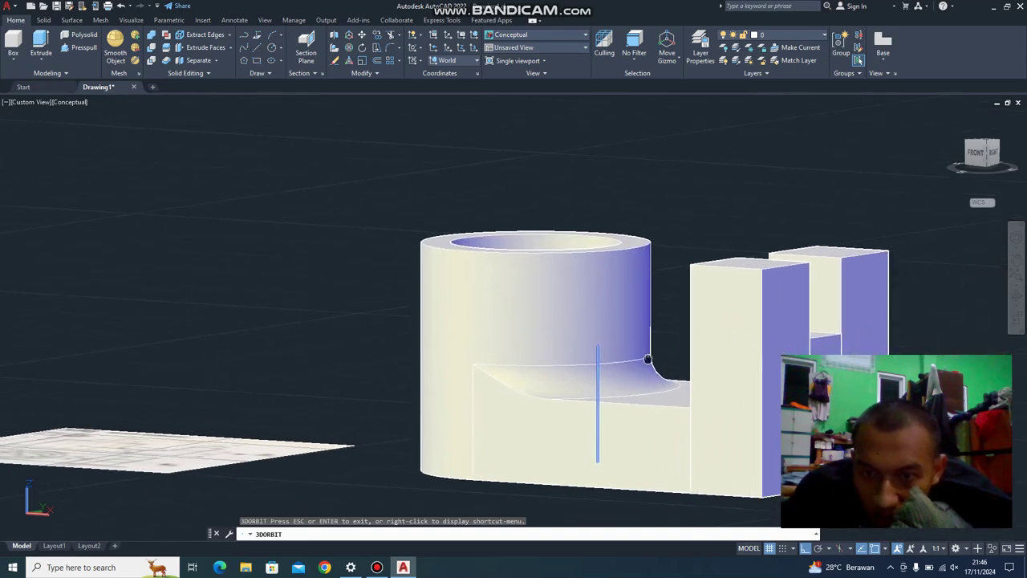
{"action": "mouse_move", "coordinate": [648, 359]}
{"action": "middle_mouse_down", "text": "shift"}
{"action": "mouse_move", "coordinate": [504, 361]}
{"action": "mouse_move", "coordinate": [339, 494]}
{"action": "middle_mouse_up", "text": "shift"}
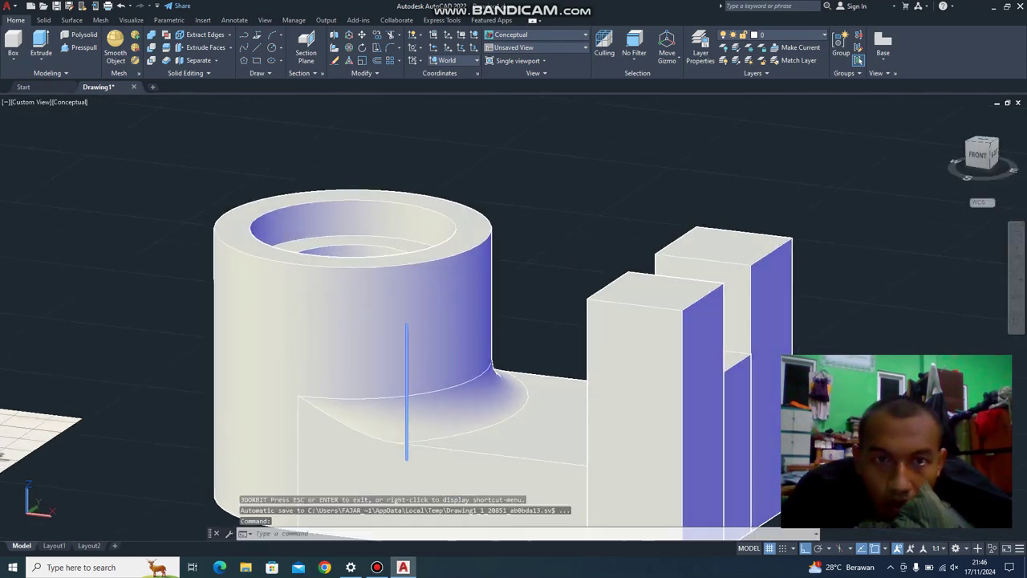
{"action": "type", "text": "c"}
{"action": "key", "text": "Return"}
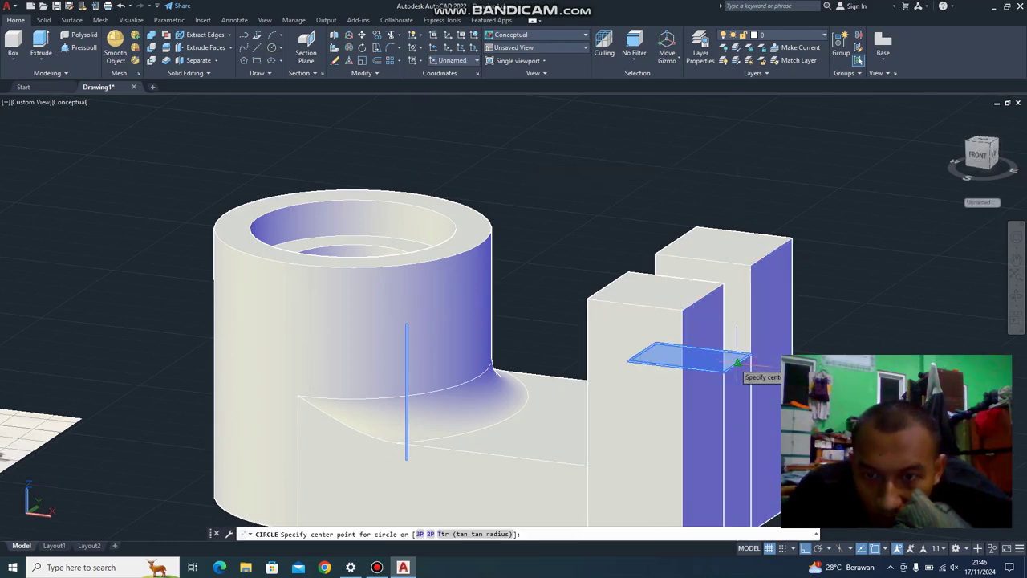
{"action": "left_click", "coordinate": [736, 363]}
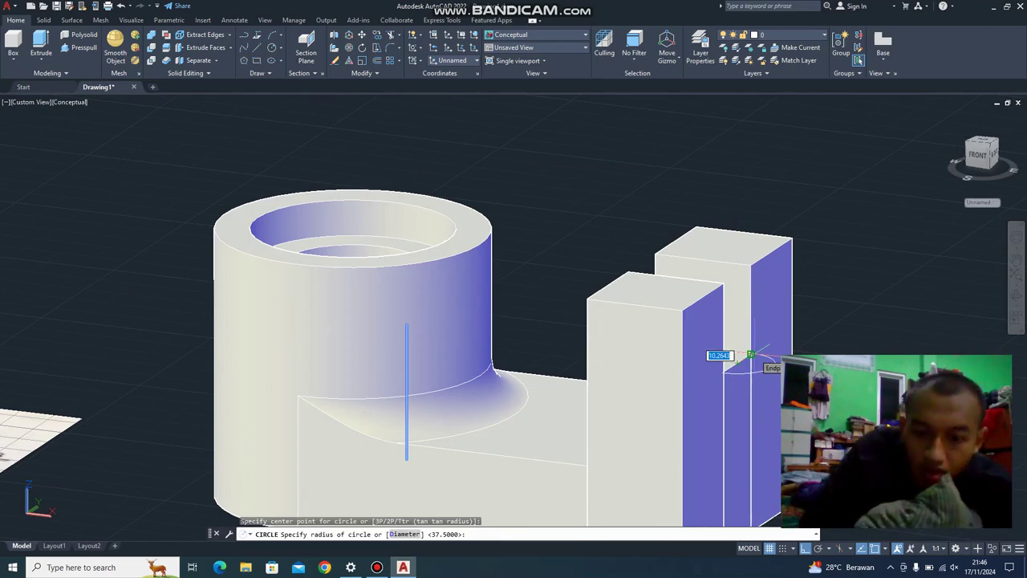
{"action": "type", "text": "9"}
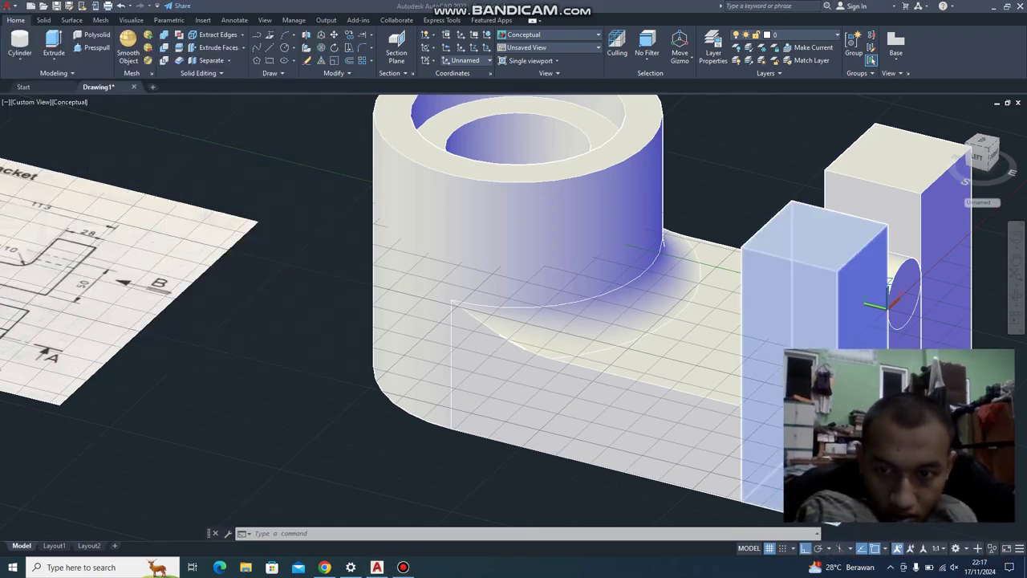
Press-pull the radius 9 circle down into the block as a slot between the uprights.
{"action": "type", "text": "3do"}
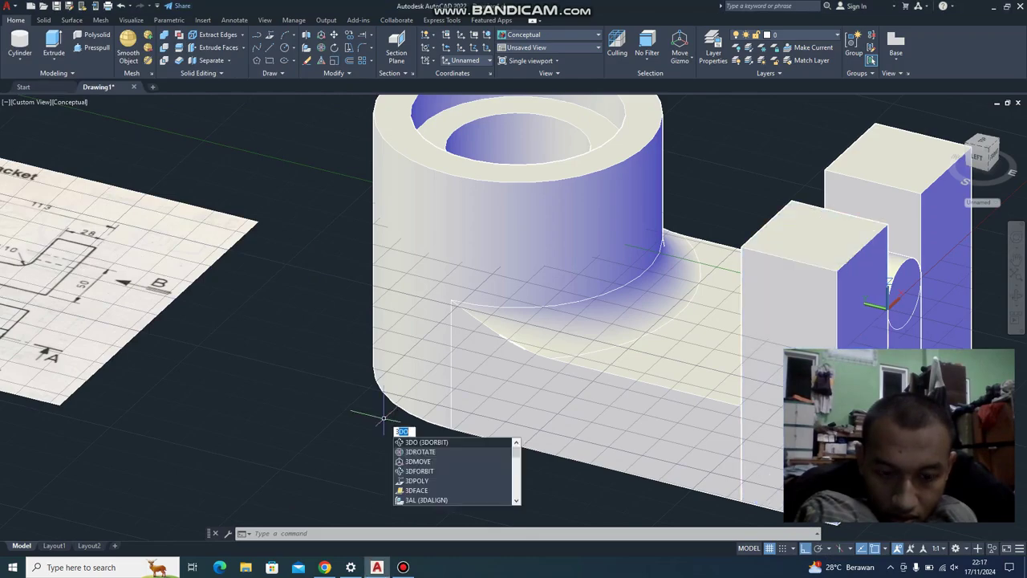
{"action": "key", "text": "Return"}
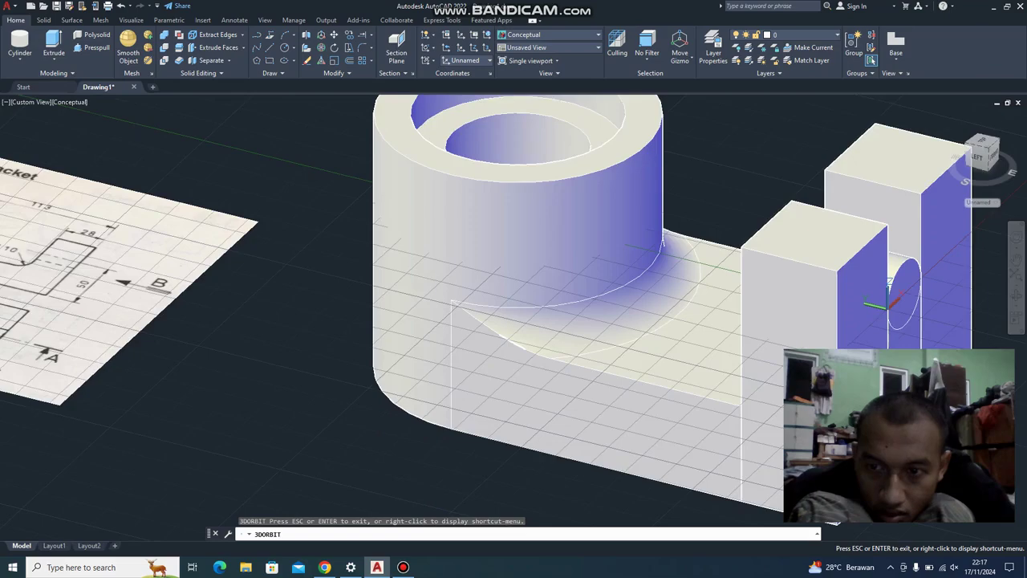
{"action": "left_click_drag", "start_coordinate": [722, 389], "coordinate": [609, 377]}
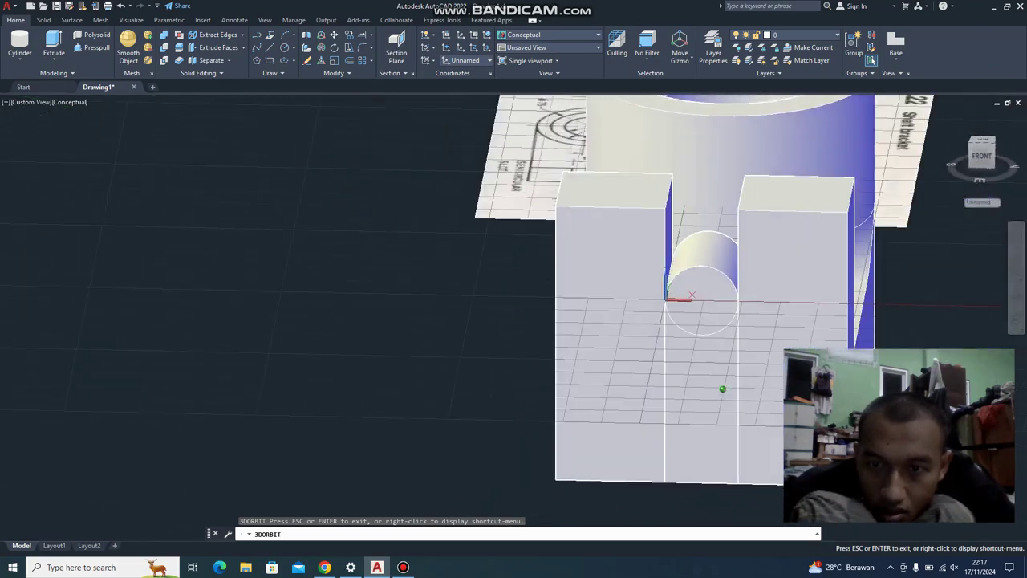
{"action": "key", "text": "Escape"}
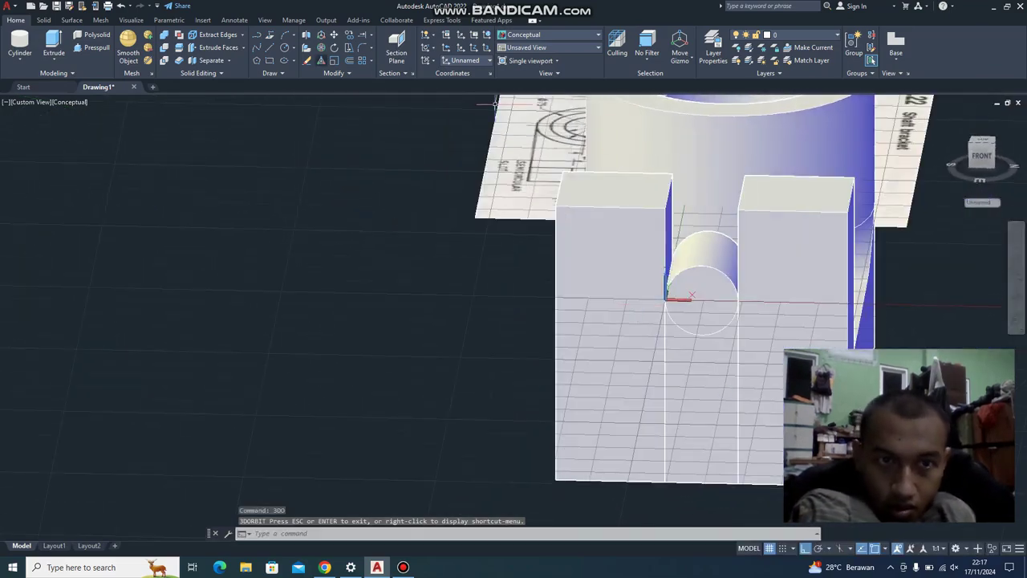
{"action": "key", "text": "ctrl+shift+e"}
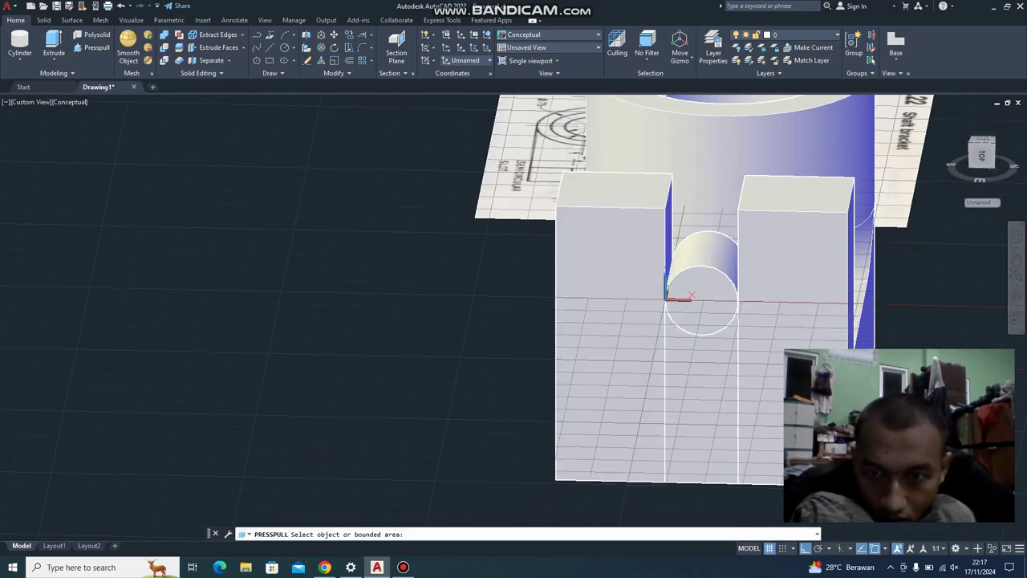
{"action": "left_click", "coordinate": [719, 287]}
{"action": "left_click", "coordinate": [733, 231]}
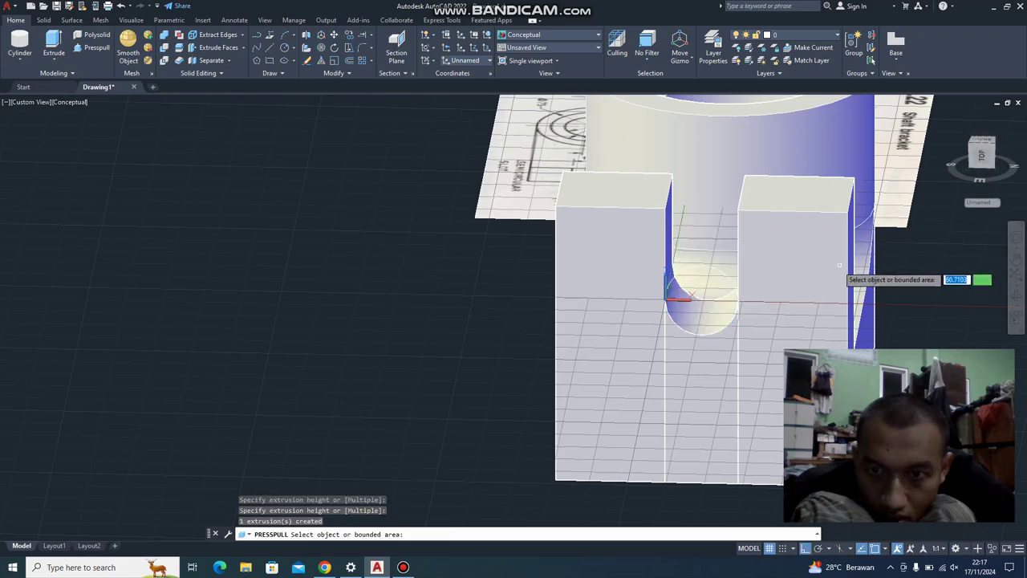
{"action": "key", "text": "Return"}
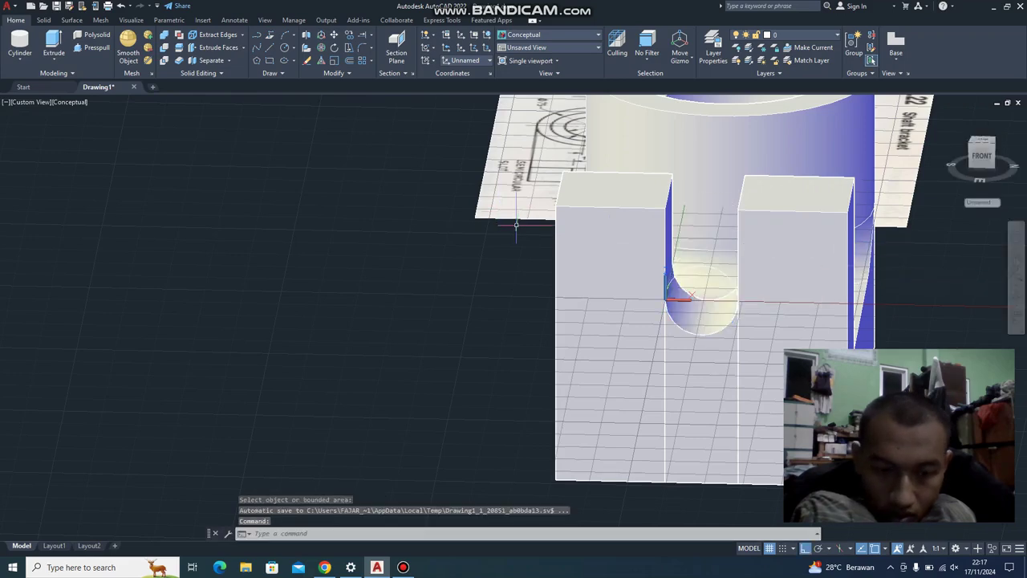
Orbit back to an isometric view showing the cylinder and the new slot.
{"action": "type", "text": "3DO"}
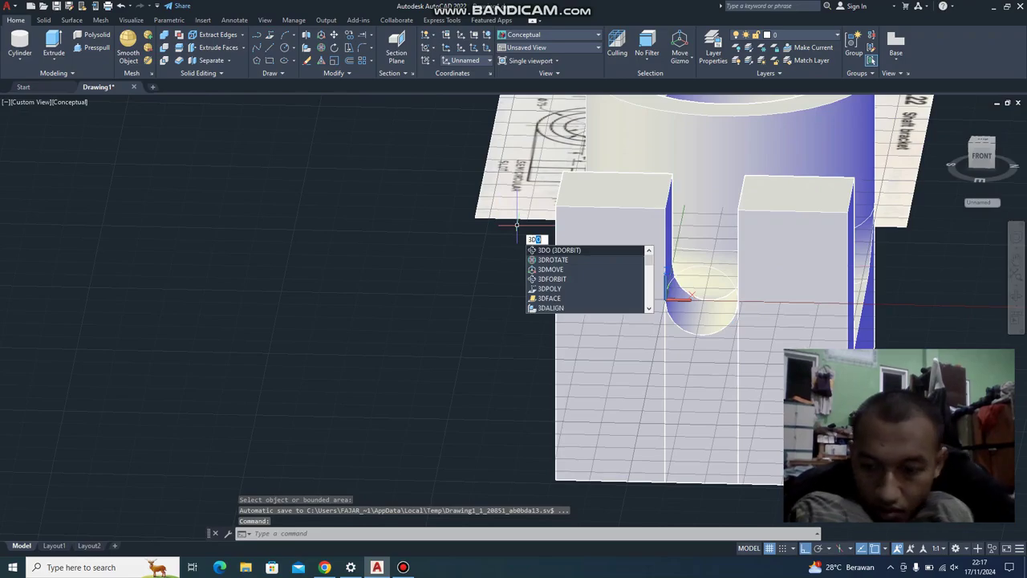
{"action": "key", "text": "Return"}
{"action": "mouse_move", "coordinate": [516, 225]}
{"action": "left_mouse_down"}
{"action": "mouse_move", "coordinate": [722, 390]}
{"action": "mouse_move", "coordinate": [690, 341]}
{"action": "left_mouse_up"}
{"action": "scroll", "coordinate": [616, 330], "scroll_direction": "up", "scroll_amount": 3}
{"action": "mouse_move", "coordinate": [616, 331]}
{"action": "left_mouse_down"}
{"action": "mouse_move", "coordinate": [703, 430]}
{"action": "mouse_move", "coordinate": [644, 360]}
{"action": "mouse_move", "coordinate": [643, 189]}
{"action": "left_mouse_up"}
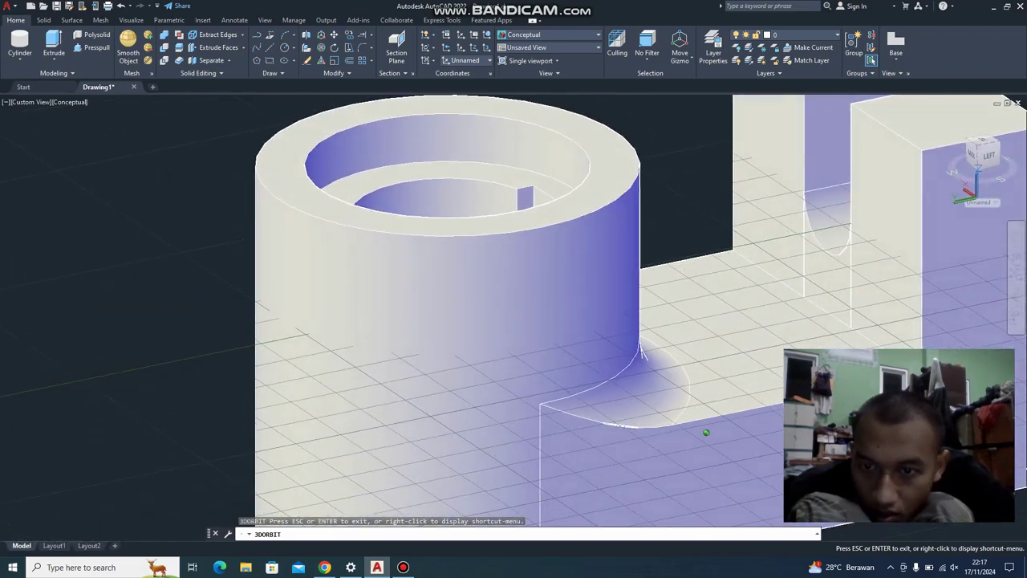
{"action": "key", "text": "Escape"}
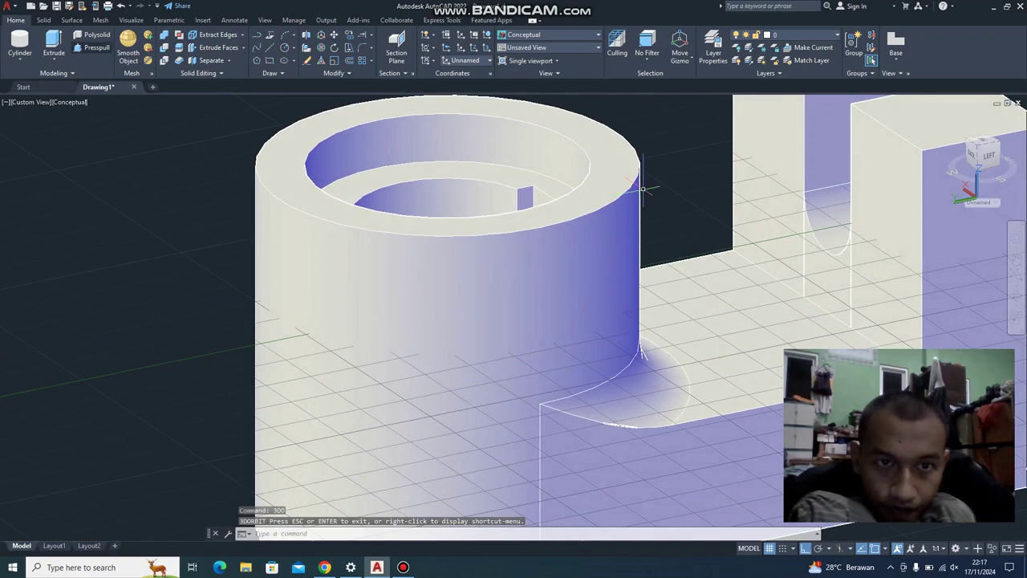
Union the cylinder-and-base solid with the first upright, after cancelling a stray fillet.
{"action": "type", "text": "f"}
{"action": "key", "text": "Return"}
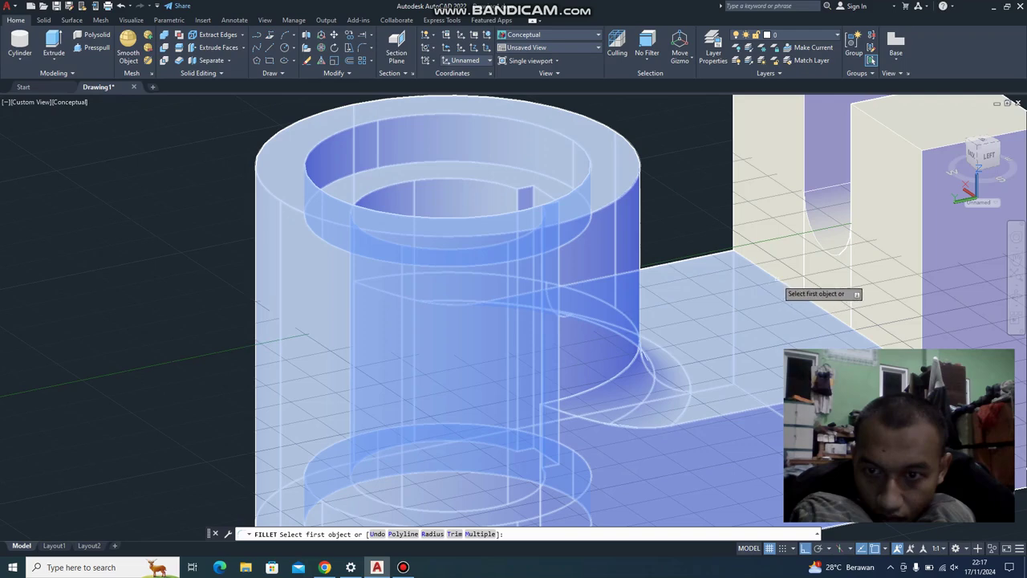
{"action": "key", "text": "Escape"}
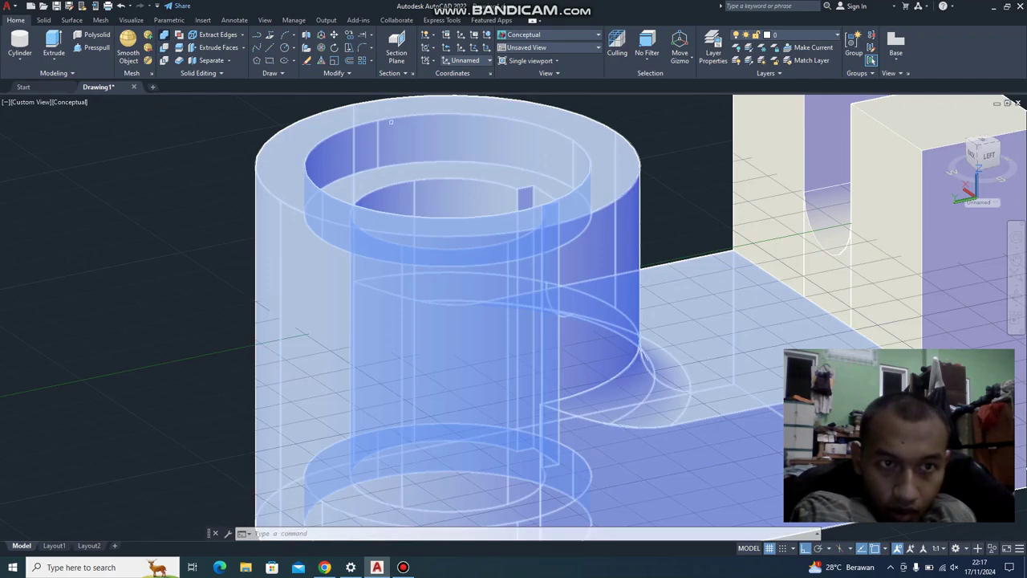
{"action": "type", "text": "union"}
{"action": "key", "text": "Return"}
{"action": "left_click", "coordinate": [689, 260]}
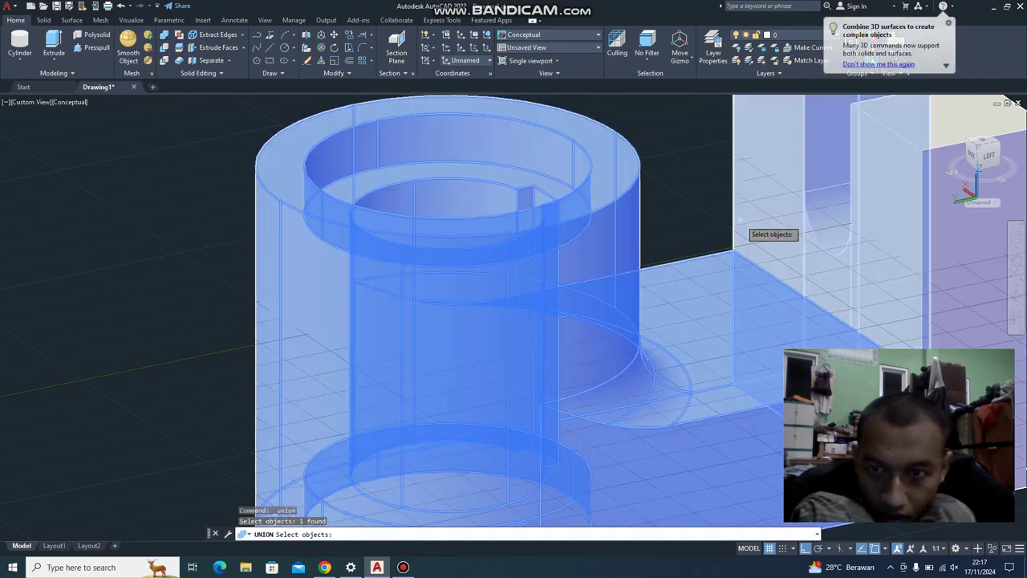
{"action": "left_click", "coordinate": [888, 263]}
{"action": "left_click", "coordinate": [894, 262]}
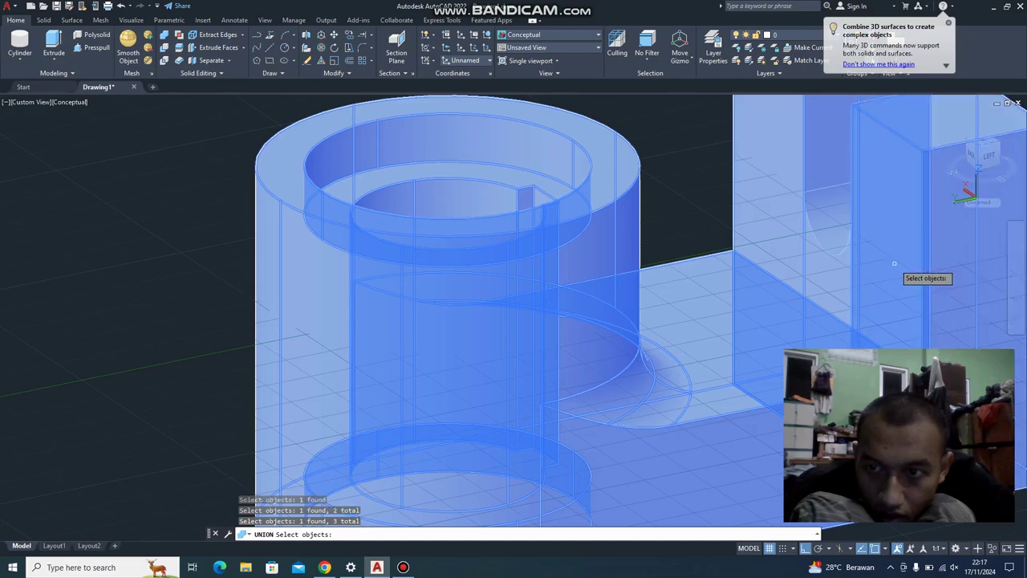
{"action": "scroll", "coordinate": [889, 258], "scroll_direction": "down", "scroll_amount": 3}
{"action": "scroll", "coordinate": [883, 254], "scroll_direction": "down", "scroll_amount": 2}
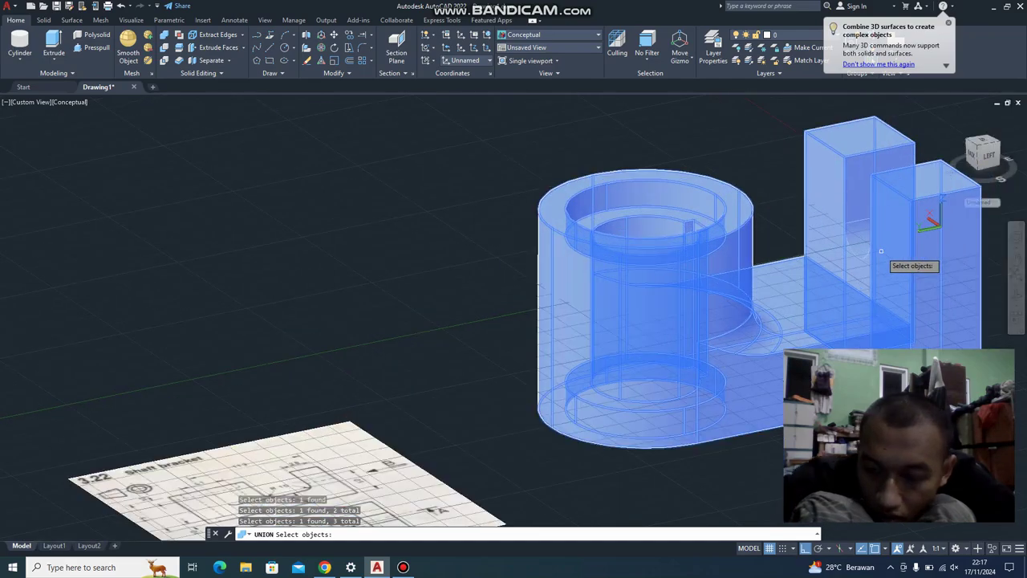
{"action": "key", "text": "Return"}
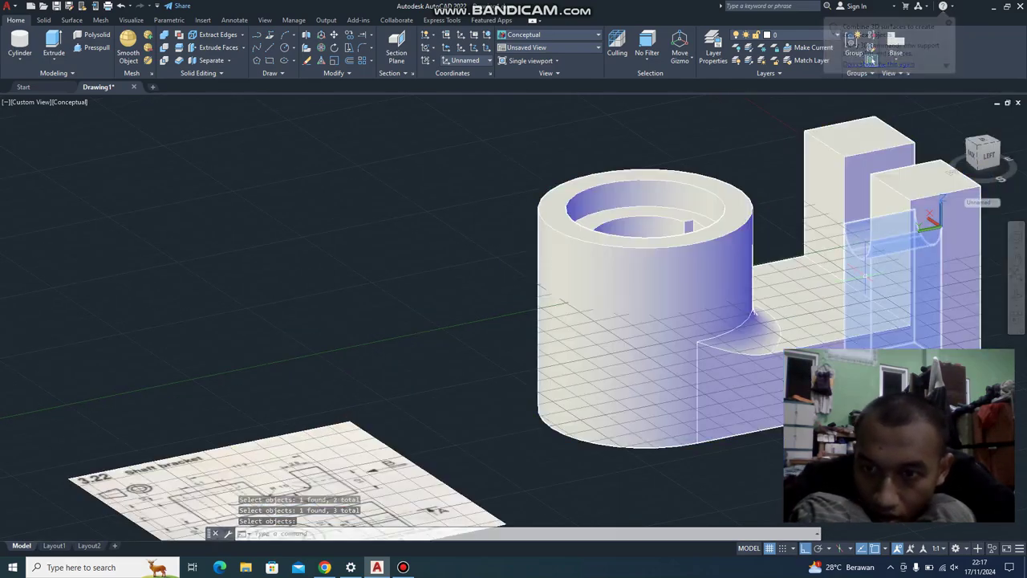
Union the merged solid with the remaining tall right upright.
{"action": "left_click", "coordinate": [830, 211]}
{"action": "key", "text": "Escape"}
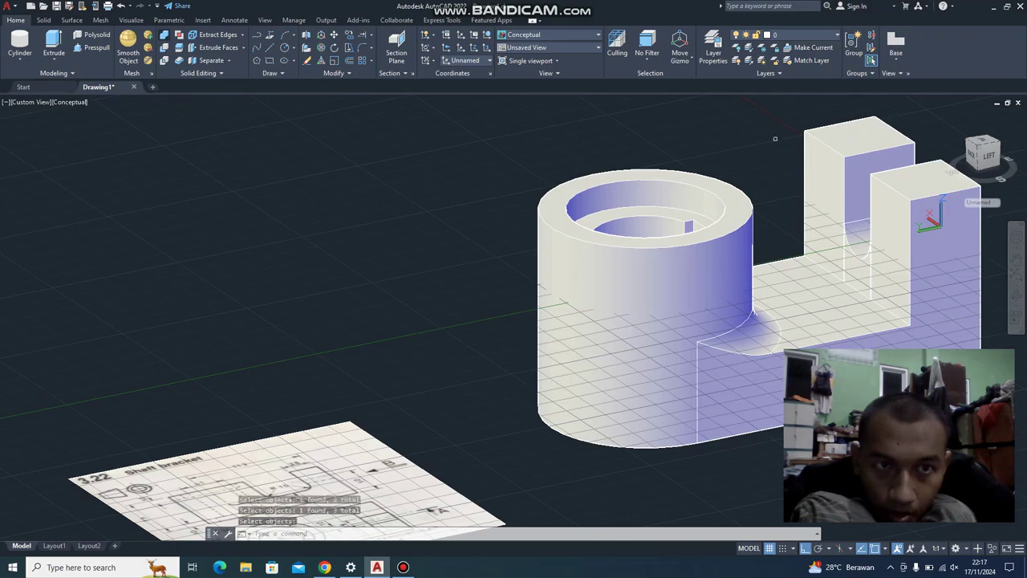
{"action": "key", "text": "Return"}
{"action": "left_click", "coordinate": [806, 307]}
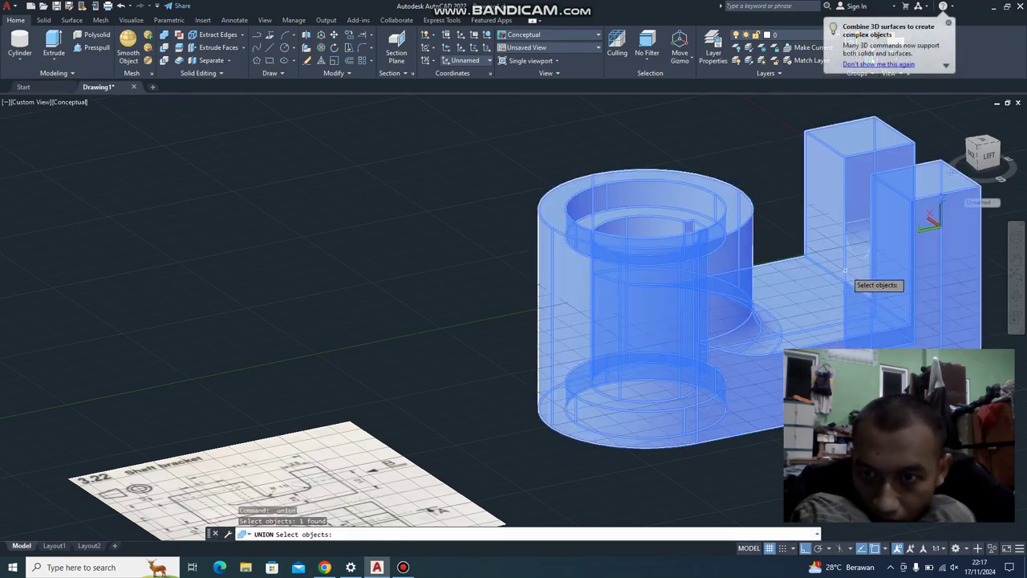
{"action": "left_click", "coordinate": [852, 270]}
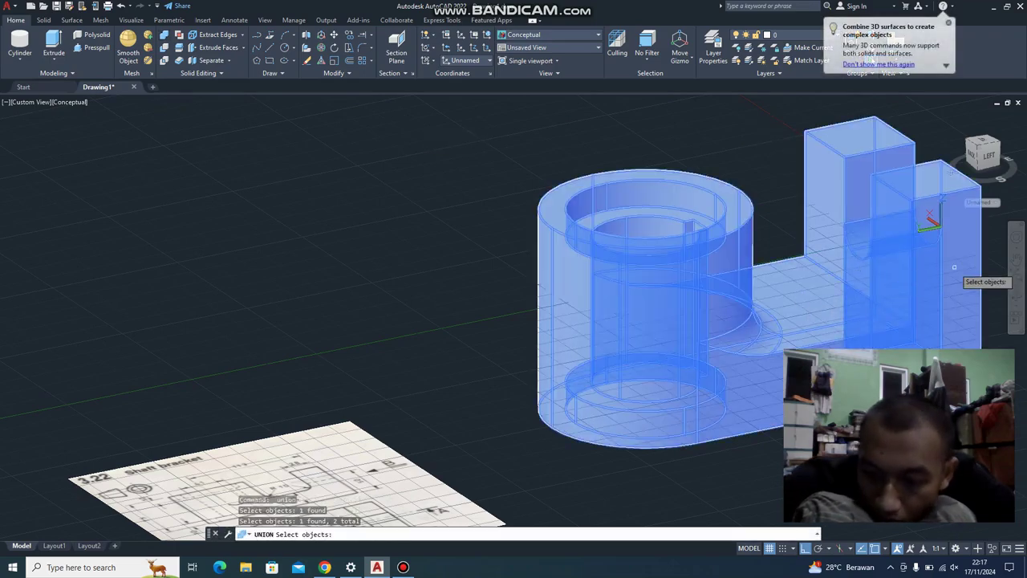
{"action": "key", "text": "Return"}
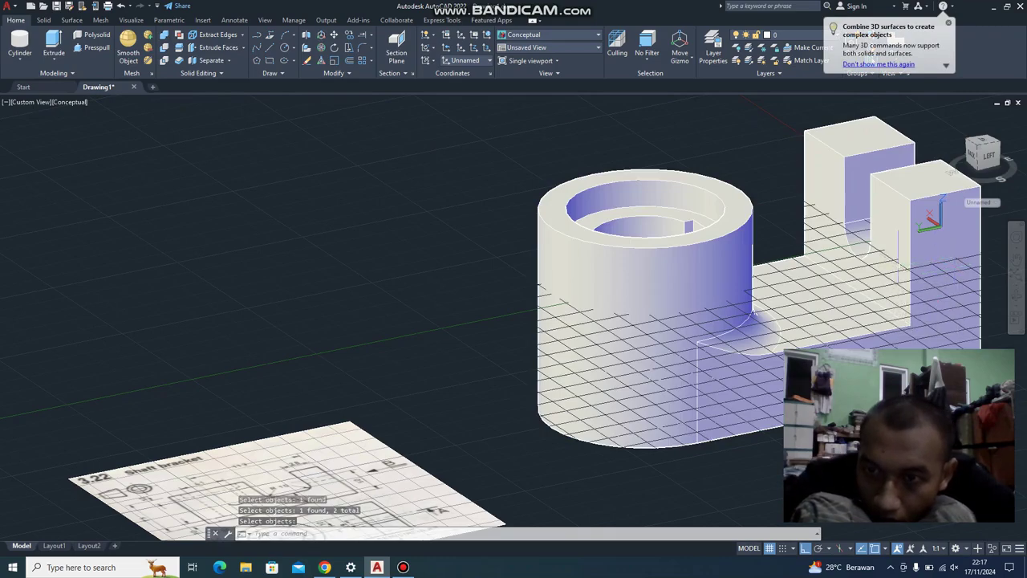
{"action": "scroll", "coordinate": [895, 267], "scroll_direction": "up", "scroll_amount": 3}
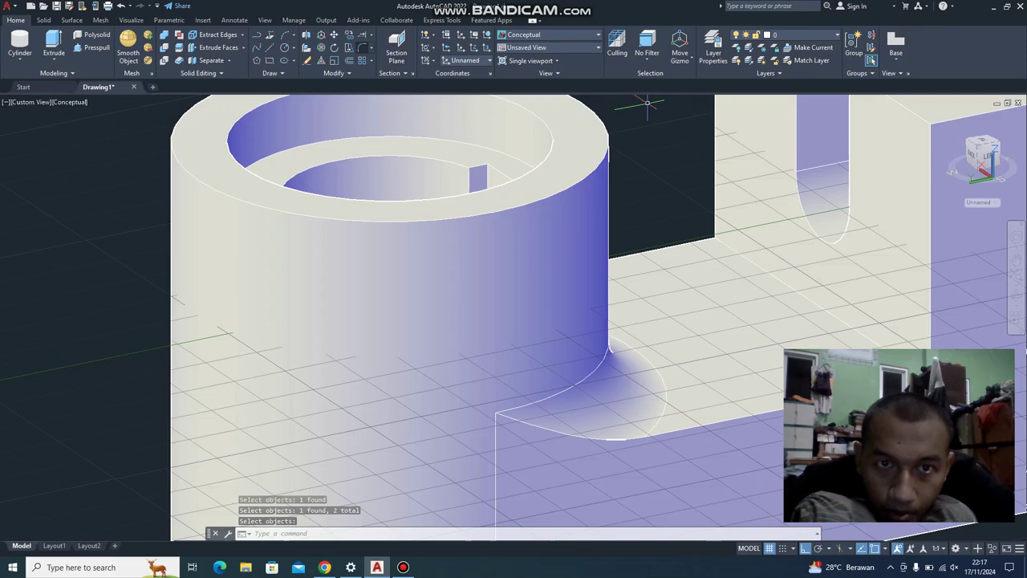
Fillet the inner edge where the base meets an upright with radius 10.
{"action": "type", "text": "f"}
{"action": "key", "text": "Return"}
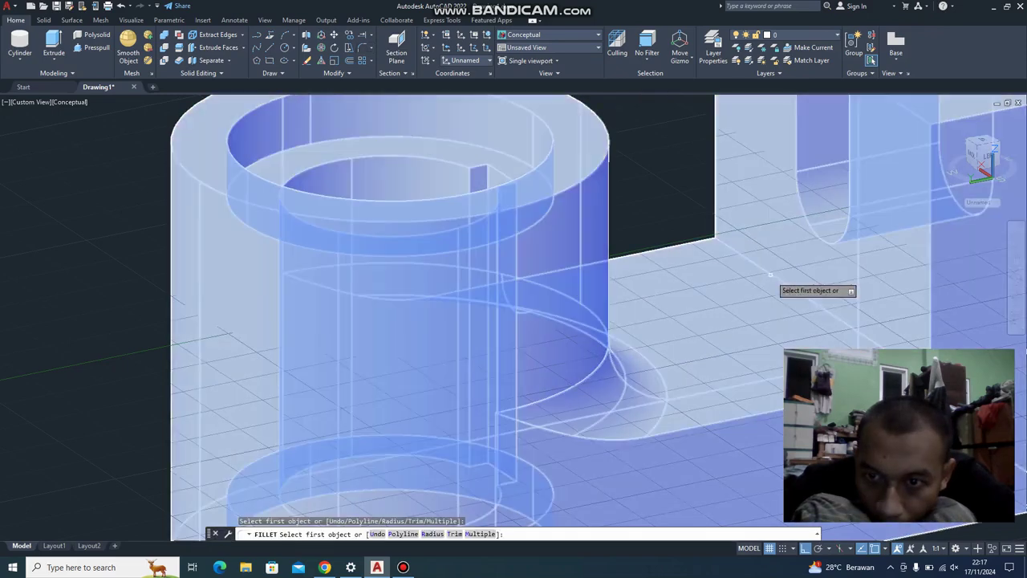
{"action": "left_click", "coordinate": [771, 274]}
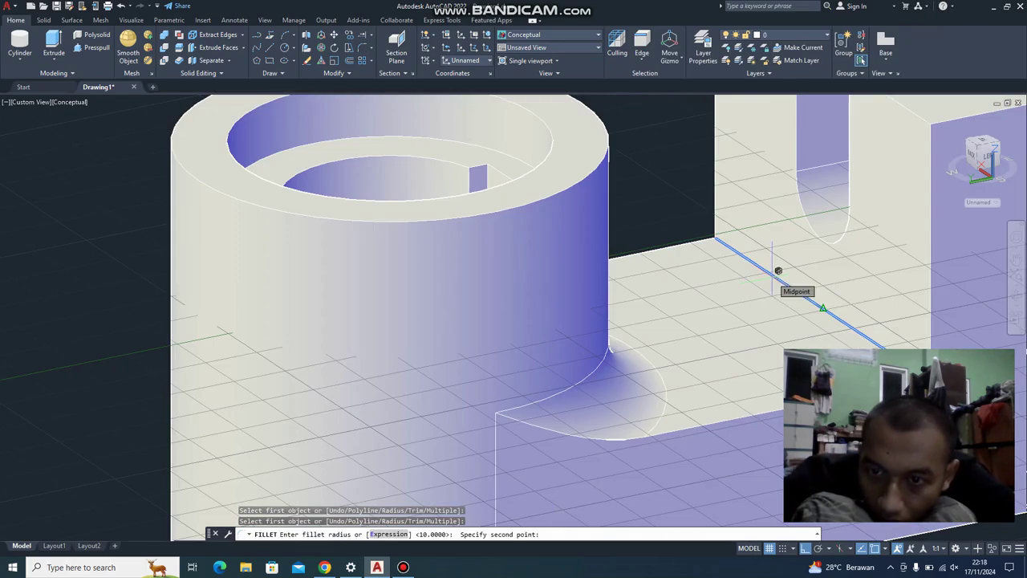
{"action": "scroll", "coordinate": [777, 270], "scroll_direction": "up", "scroll_amount": 4}
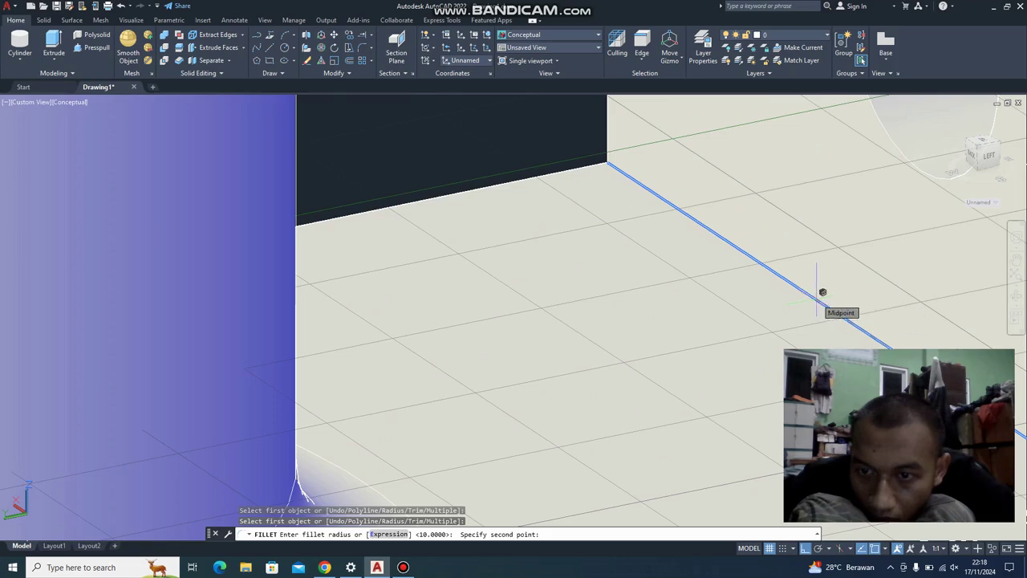
{"action": "left_click", "coordinate": [817, 297]}
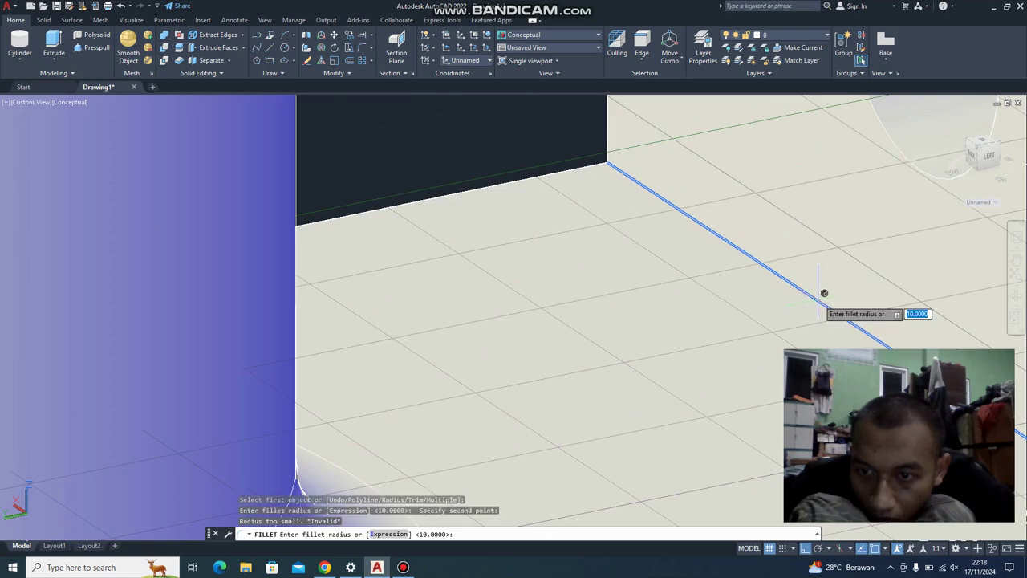
{"action": "key", "text": "Return"}
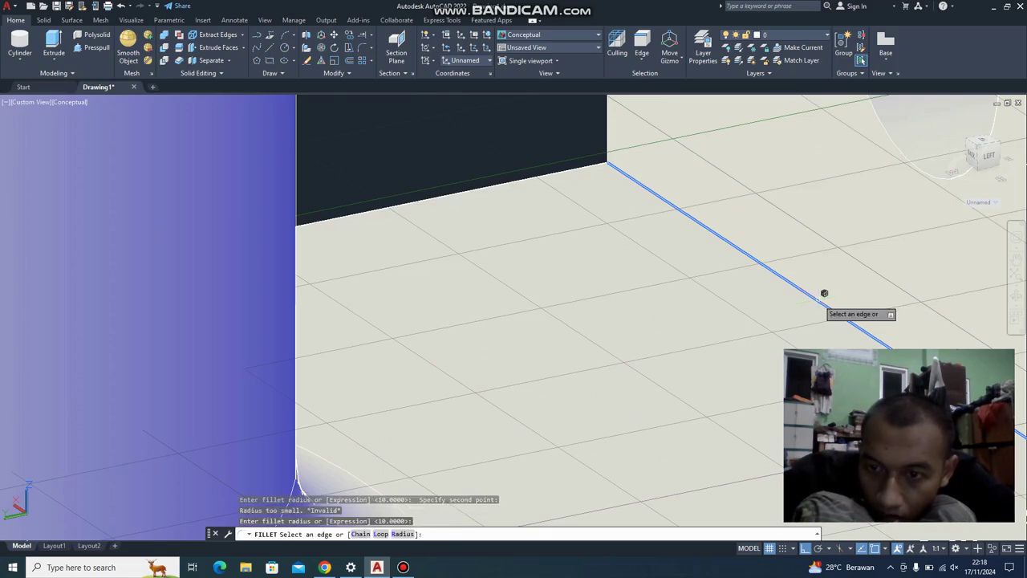
{"action": "left_click", "coordinate": [824, 293]}
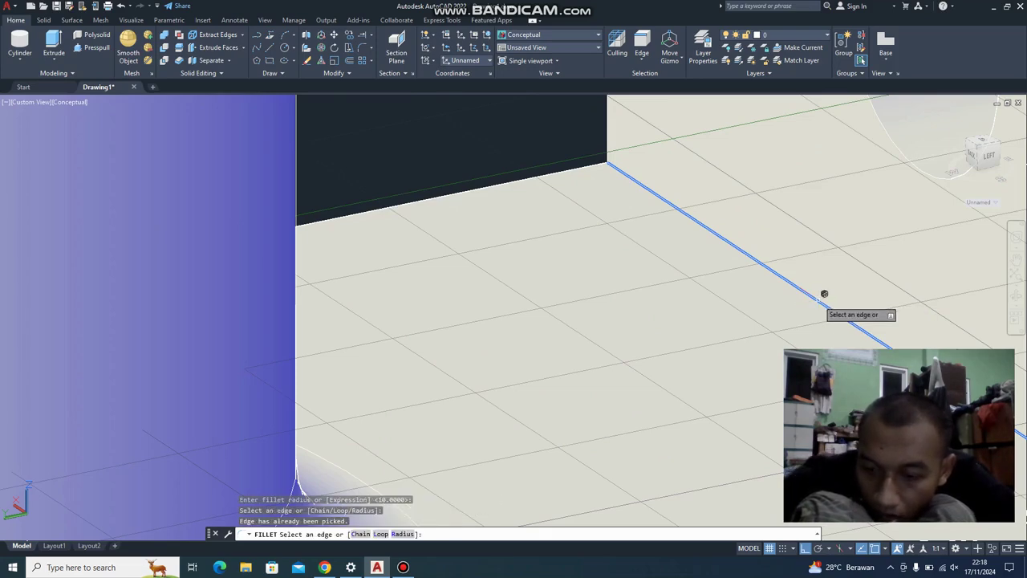
{"action": "scroll", "coordinate": [824, 294], "scroll_direction": "down", "scroll_amount": 3}
{"action": "key", "text": "Return"}
{"action": "scroll", "coordinate": [692, 350], "scroll_direction": "down", "scroll_amount": 3}
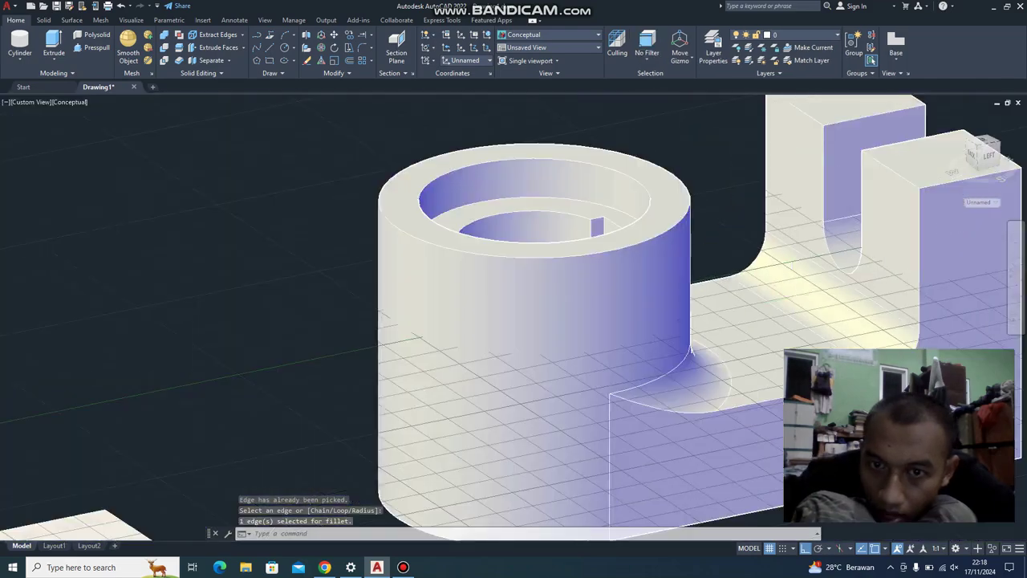
{"action": "scroll", "coordinate": [692, 350], "scroll_direction": "down", "scroll_amount": 3}
Orbit the finished bracket to a top-down view and zoom out.
{"action": "right_click", "coordinate": [794, 310]}
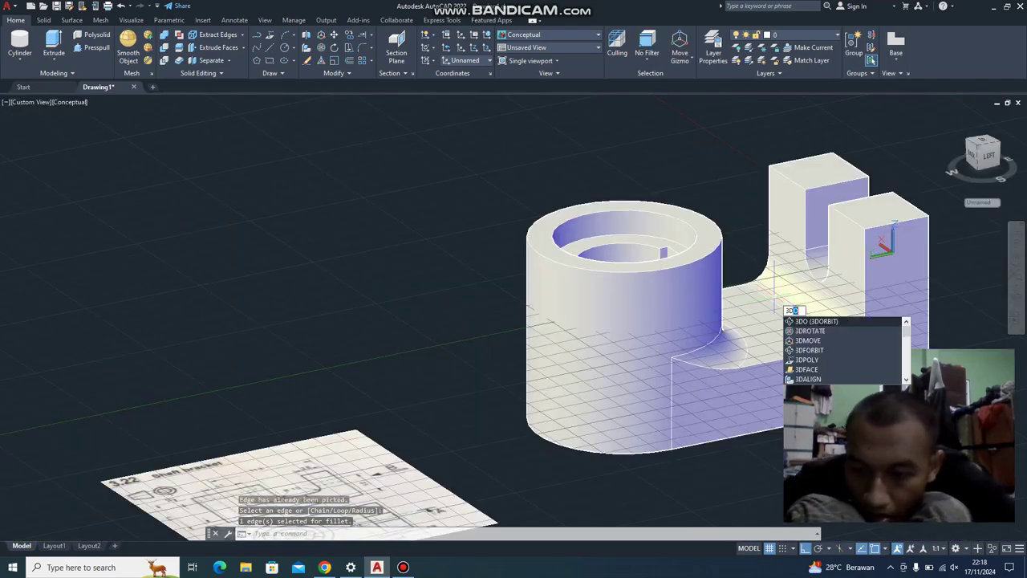
{"action": "middle_click_drag", "start_coordinate": [739, 374], "coordinate": [738, 381], "text": "shift"}
{"action": "mouse_move", "coordinate": [738, 381]}
{"action": "left_mouse_down"}
{"action": "mouse_move", "coordinate": [1019, 492]}
{"action": "mouse_move", "coordinate": [1019, 449]}
{"action": "left_mouse_up"}
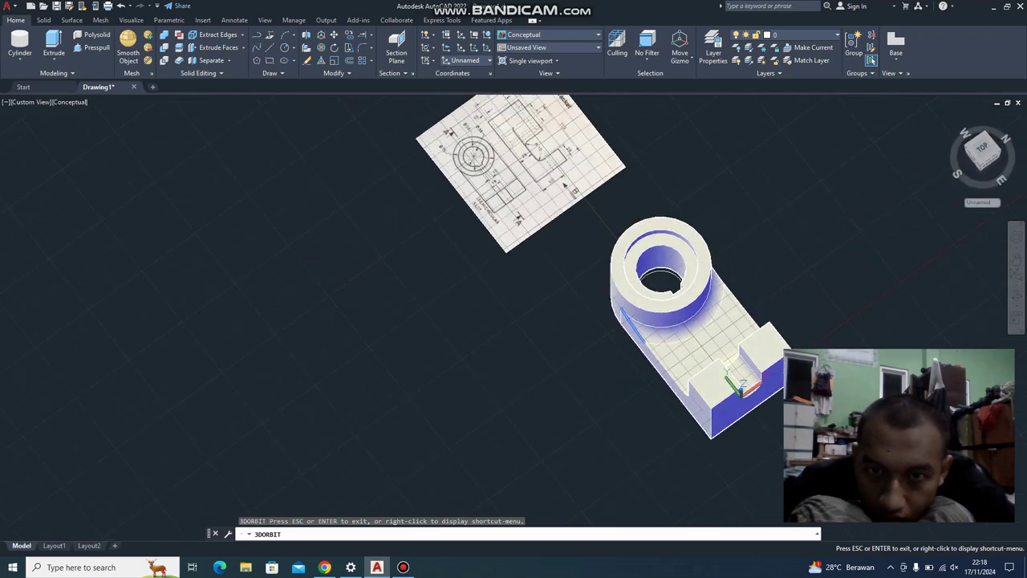
{"action": "scroll", "coordinate": [593, 369], "scroll_direction": "down", "scroll_amount": 2}
{"action": "scroll", "coordinate": [593, 369], "scroll_direction": "down", "scroll_amount": 1}
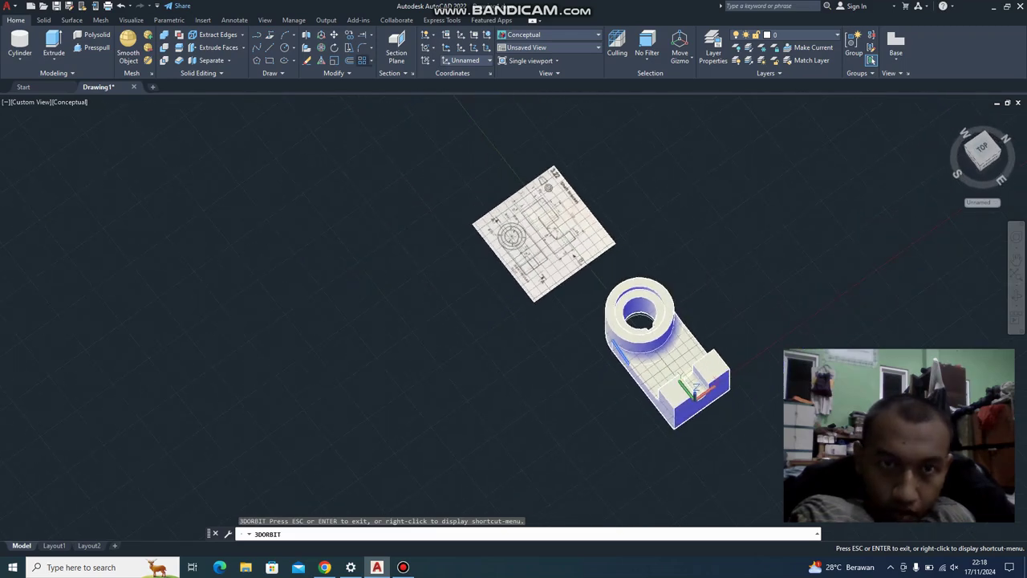